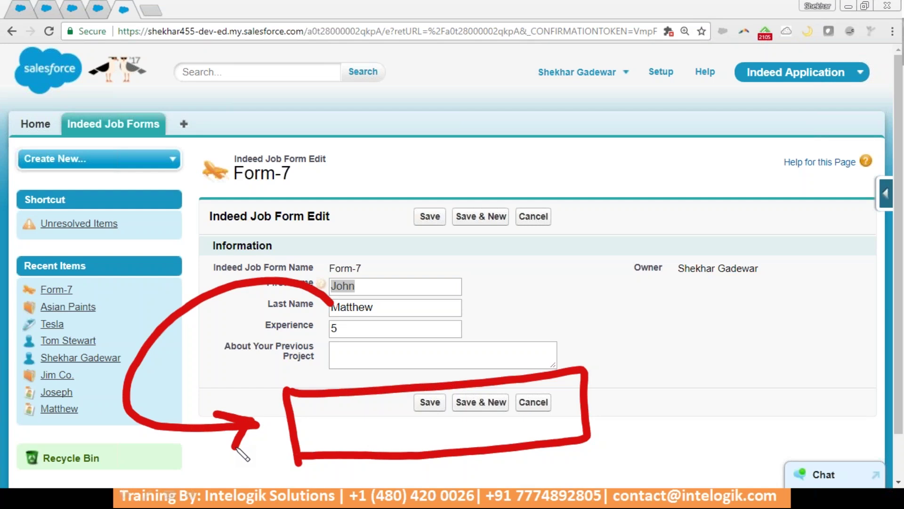
{"action": "left_click_drag", "start_coordinate": [465, 419], "coordinate": [469, 441]}
{"action": "mouse_move", "coordinate": [366, 269]}
{"action": "left_mouse_down"}
{"action": "mouse_move", "coordinate": [559, 171]}
{"action": "mouse_move", "coordinate": [614, 364]}
{"action": "left_mouse_up"}
{"action": "mouse_move", "coordinate": [618, 325]}
{"action": "left_mouse_down"}
{"action": "mouse_move", "coordinate": [654, 359]}
{"action": "mouse_move", "coordinate": [712, 302]}
{"action": "mouse_move", "coordinate": [737, 332]}
{"action": "mouse_move", "coordinate": [782, 316]}
{"action": "mouse_move", "coordinate": [793, 244]}
{"action": "mouse_move", "coordinate": [815, 288]}
{"action": "mouse_move", "coordinate": [829, 257]}
{"action": "mouse_move", "coordinate": [820, 283]}
{"action": "left_mouse_up"}
{"action": "left_click_drag", "start_coordinate": [737, 380], "coordinate": [872, 311]}
{"action": "left_click_drag", "start_coordinate": [750, 400], "coordinate": [876, 323]}
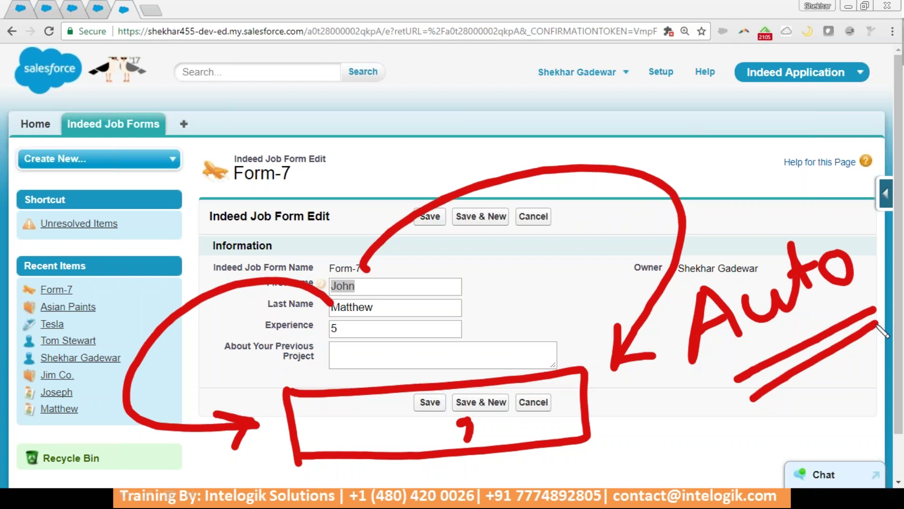
{"action": "key", "text": "e"}
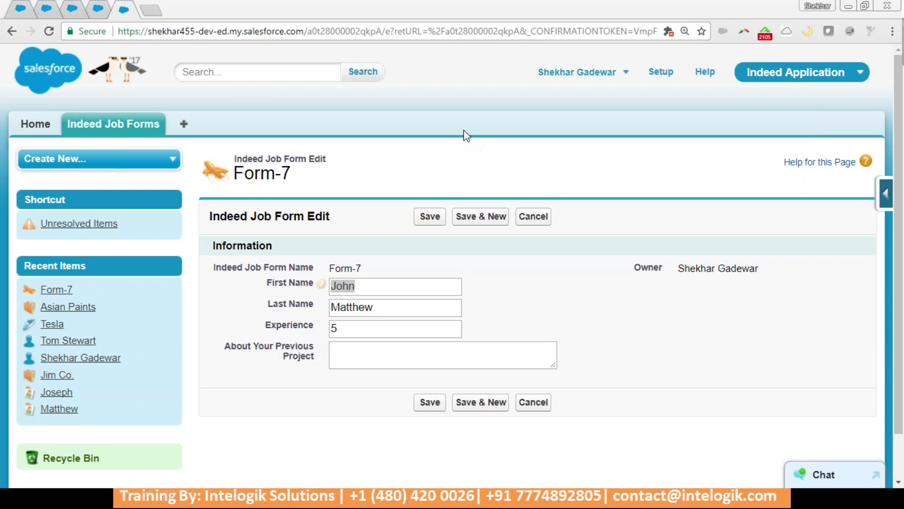
{"action": "left_click", "coordinate": [382, 332]}
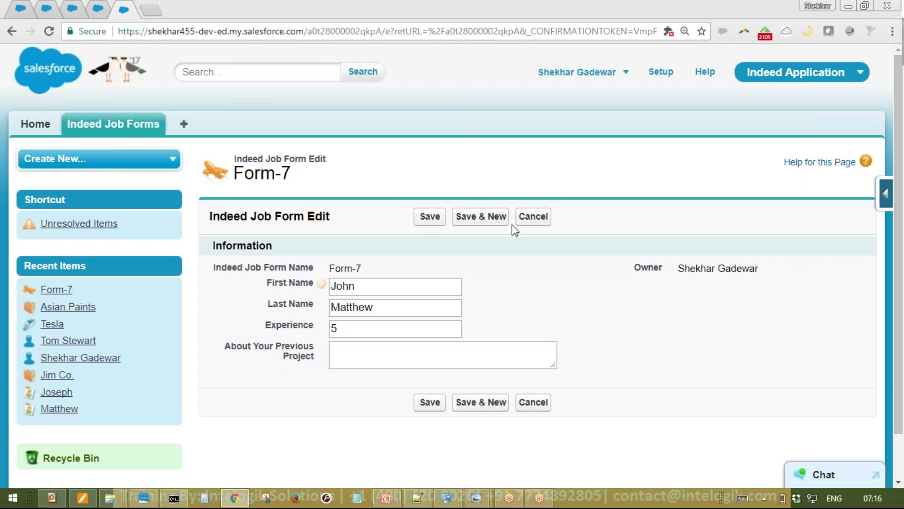
{"action": "left_click", "coordinate": [425, 219]}
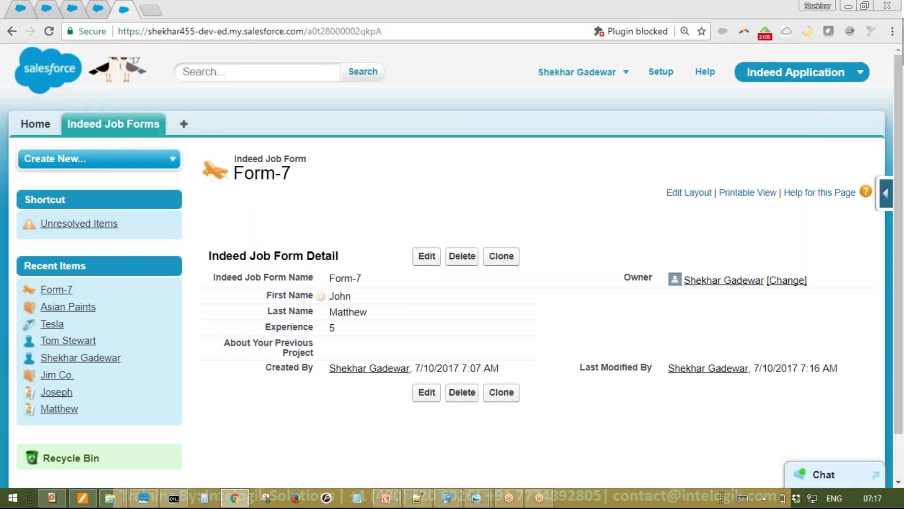
{"action": "mouse_move", "coordinate": [313, 111]}
{"action": "left_mouse_down"}
{"action": "mouse_move", "coordinate": [363, 195]}
{"action": "mouse_move", "coordinate": [299, 108]}
{"action": "left_mouse_up"}
Write and underline 'Before' beside the Form-7 heading with an arrow, then clear the annotations
{"action": "mouse_move", "coordinate": [464, 203]}
{"action": "left_mouse_down"}
{"action": "mouse_move", "coordinate": [514, 295]}
{"action": "mouse_move", "coordinate": [480, 196]}
{"action": "mouse_move", "coordinate": [524, 272]}
{"action": "left_mouse_up"}
{"action": "left_click_drag", "start_coordinate": [566, 194], "coordinate": [594, 205]}
{"action": "left_click_drag", "start_coordinate": [627, 108], "coordinate": [652, 246]}
{"action": "mouse_move", "coordinate": [605, 185]}
{"action": "left_mouse_down"}
{"action": "mouse_move", "coordinate": [674, 137]}
{"action": "mouse_move", "coordinate": [678, 146]}
{"action": "mouse_move", "coordinate": [732, 84]}
{"action": "mouse_move", "coordinate": [820, 84]}
{"action": "left_mouse_up"}
{"action": "left_click_drag", "start_coordinate": [579, 313], "coordinate": [838, 110]}
{"action": "left_click_drag", "start_coordinate": [603, 360], "coordinate": [851, 156]}
{"action": "mouse_move", "coordinate": [584, 379]}
{"action": "left_mouse_down"}
{"action": "mouse_move", "coordinate": [427, 488]}
{"action": "mouse_move", "coordinate": [257, 328]}
{"action": "left_mouse_up"}
{"action": "left_click_drag", "start_coordinate": [265, 278], "coordinate": [313, 315]}
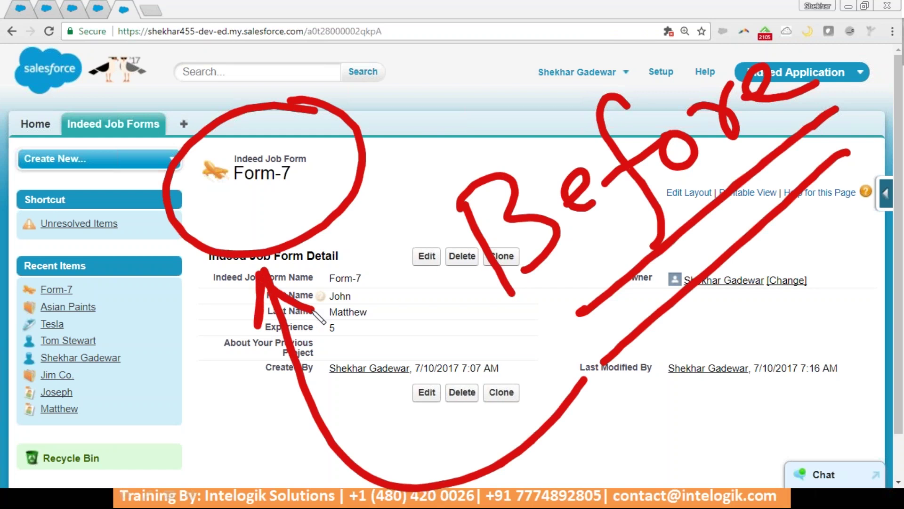
{"action": "key", "text": "e"}
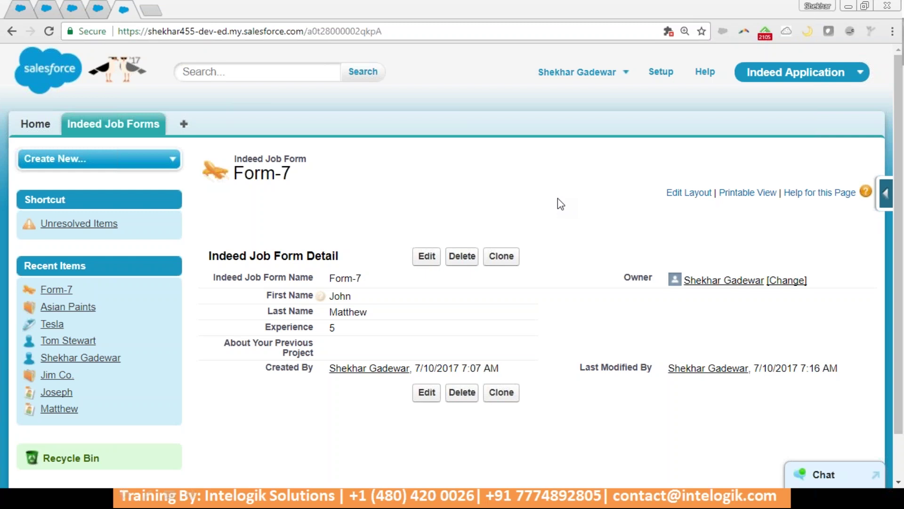
Go to the Indeed Job Form's custom fields list via the force.com quick access menu's View Fields
{"action": "mouse_move", "coordinate": [683, 42]}
{"action": "left_mouse_down"}
{"action": "mouse_move", "coordinate": [624, 96]}
{"action": "mouse_move", "coordinate": [666, 60]}
{"action": "left_mouse_up"}
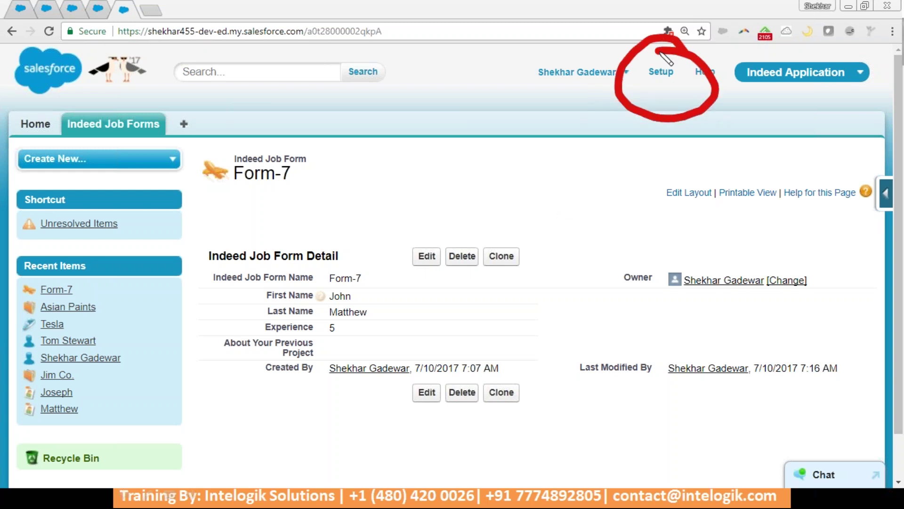
{"action": "mouse_move", "coordinate": [612, 84]}
{"action": "left_mouse_down"}
{"action": "mouse_move", "coordinate": [438, 236]}
{"action": "mouse_move", "coordinate": [843, 217]}
{"action": "mouse_move", "coordinate": [805, 262]}
{"action": "left_mouse_up"}
{"action": "key", "text": "e"}
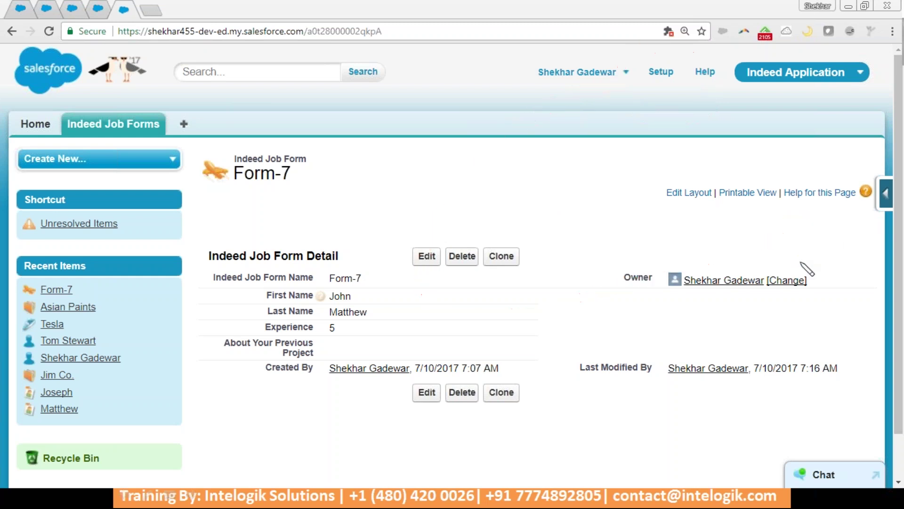
{"action": "left_click", "coordinate": [885, 193]}
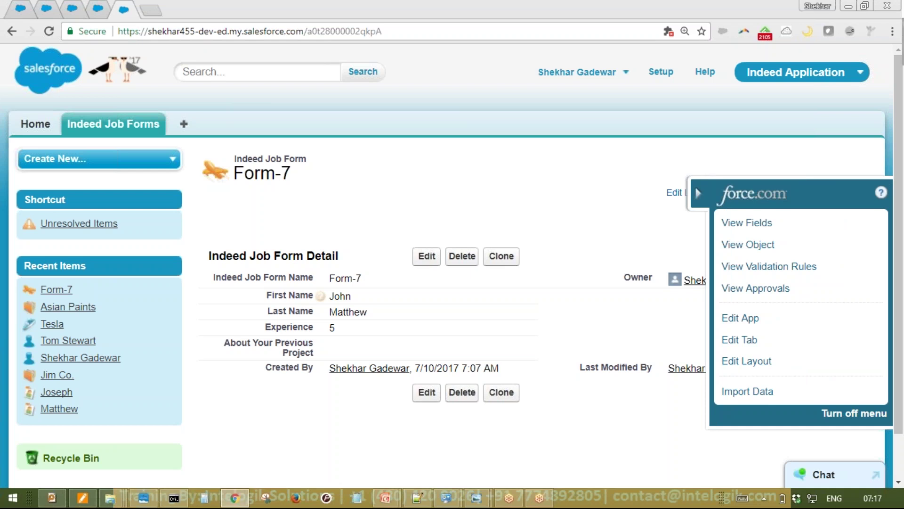
{"action": "mouse_move", "coordinate": [734, 202]}
{"action": "left_mouse_down"}
{"action": "mouse_move", "coordinate": [793, 248]}
{"action": "mouse_move", "coordinate": [746, 199]}
{"action": "left_mouse_up"}
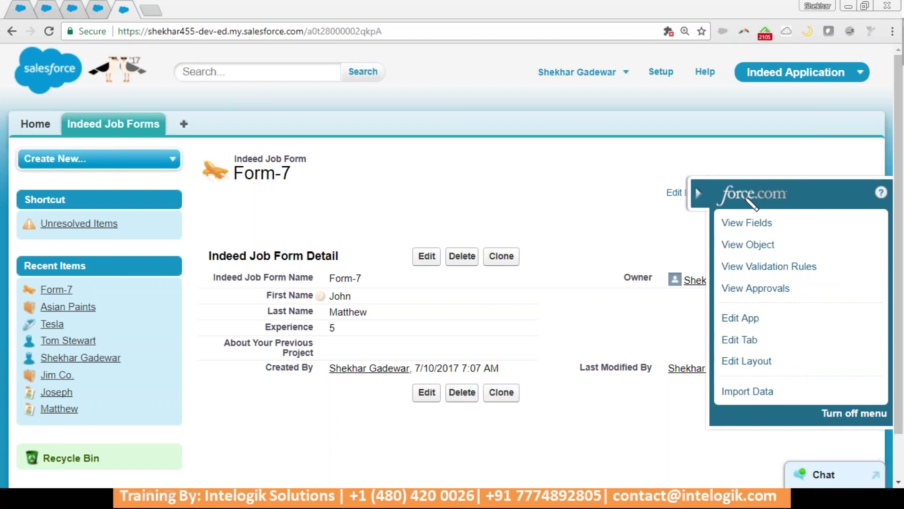
{"action": "left_click", "coordinate": [761, 223]}
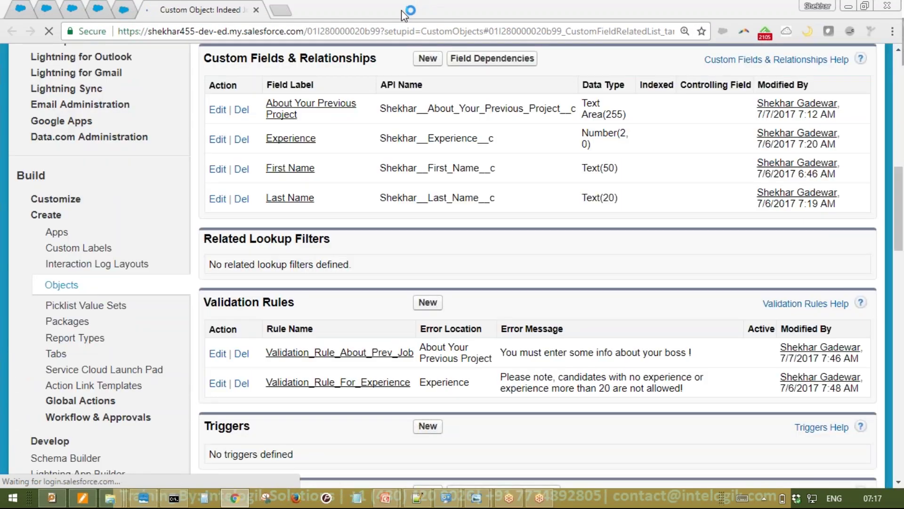
Delete the About Your Previous Project custom field, confirming the deletion
{"action": "left_click", "coordinate": [244, 114]}
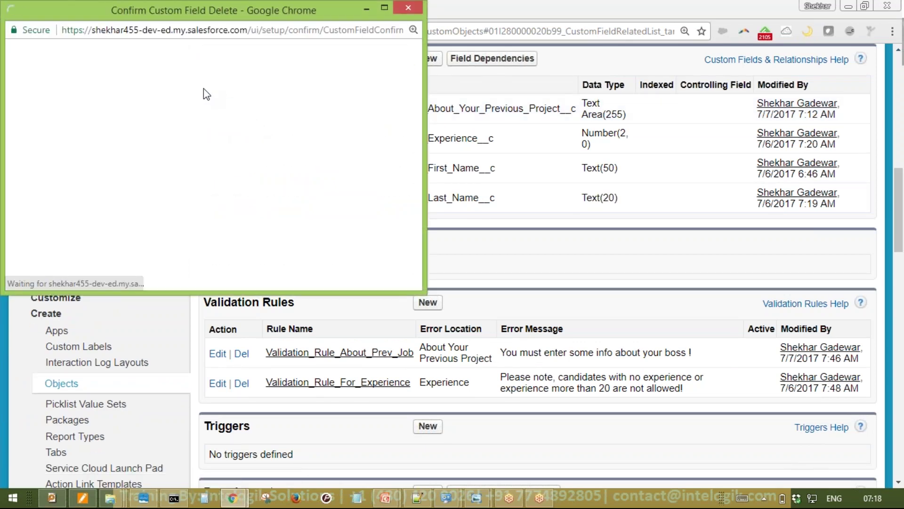
{"action": "scroll", "coordinate": [131, 197], "scroll_direction": "down", "scroll_amount": 3}
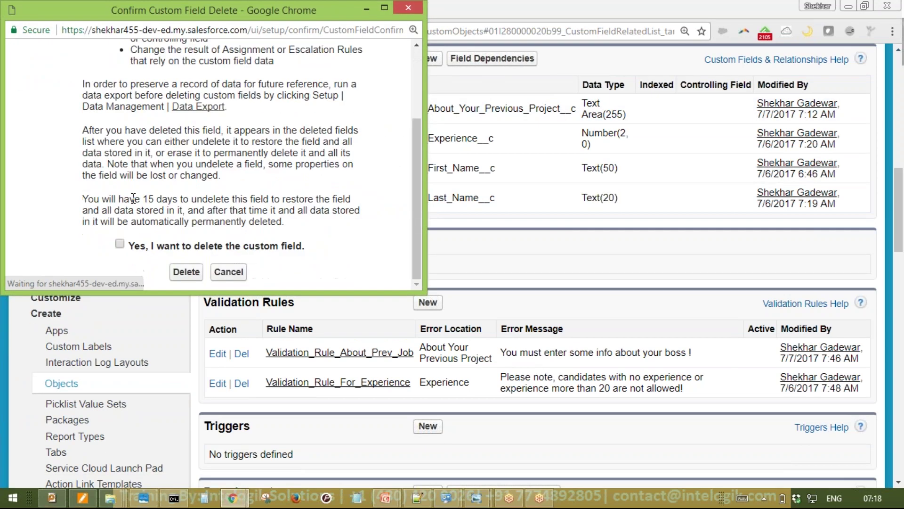
{"action": "left_click", "coordinate": [120, 243]}
{"action": "left_click", "coordinate": [187, 272]}
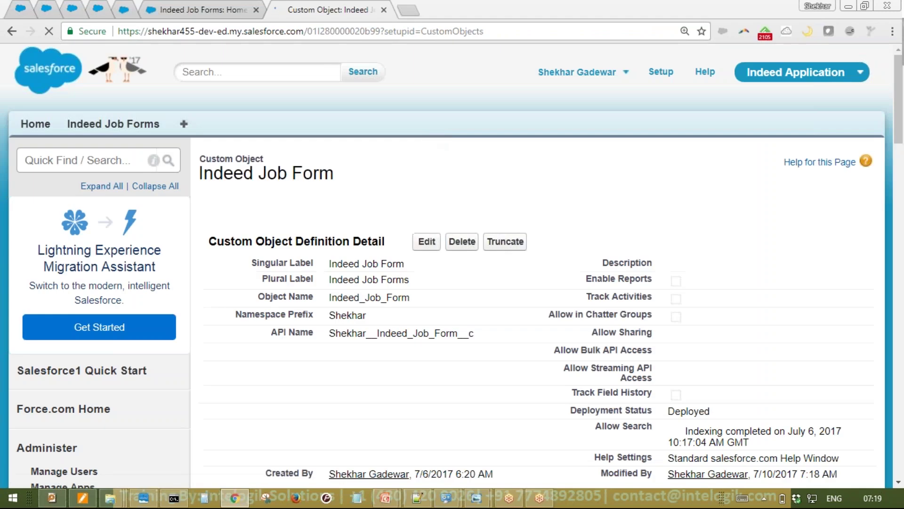
{"action": "scroll", "coordinate": [419, 169], "scroll_direction": "down", "scroll_amount": 12}
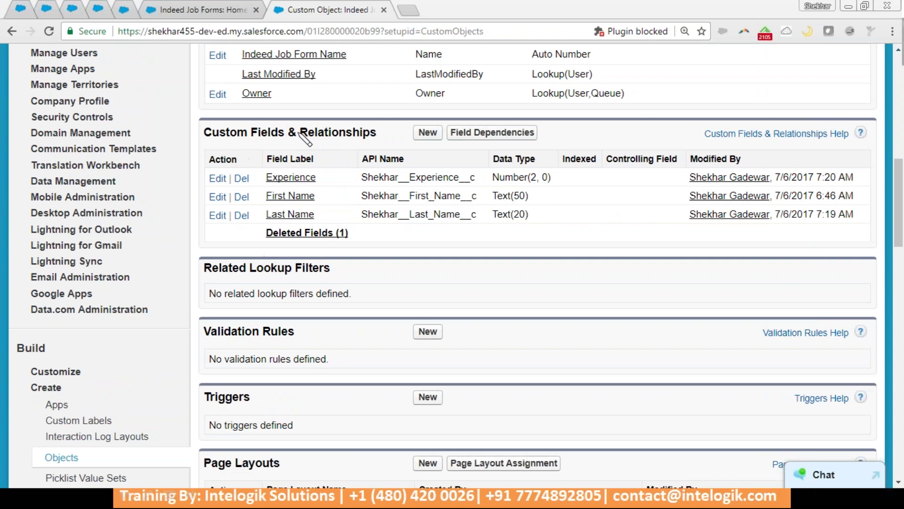
Start a new custom field with the Formula data type and move on to Step 2
{"action": "left_click", "coordinate": [428, 133]}
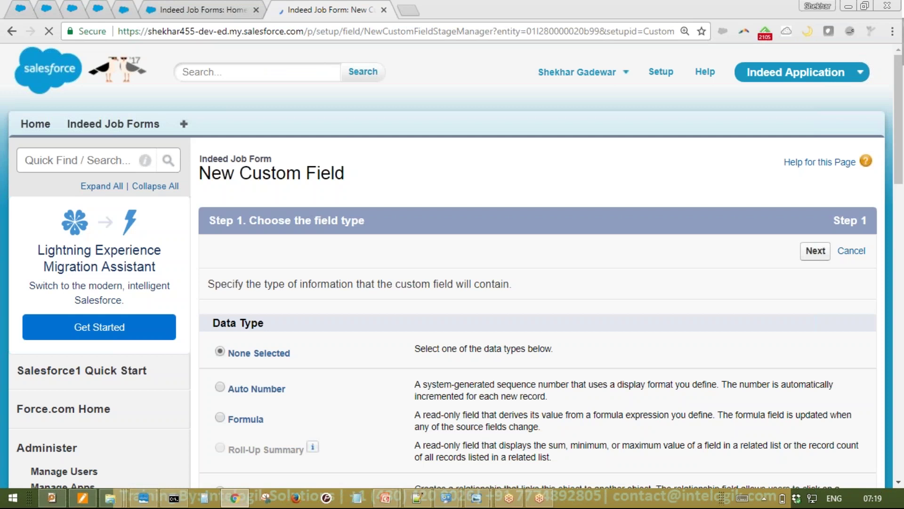
{"action": "scroll", "coordinate": [524, 324], "scroll_direction": "down", "scroll_amount": 3}
{"action": "scroll", "coordinate": [523, 324], "scroll_direction": "down", "scroll_amount": 3}
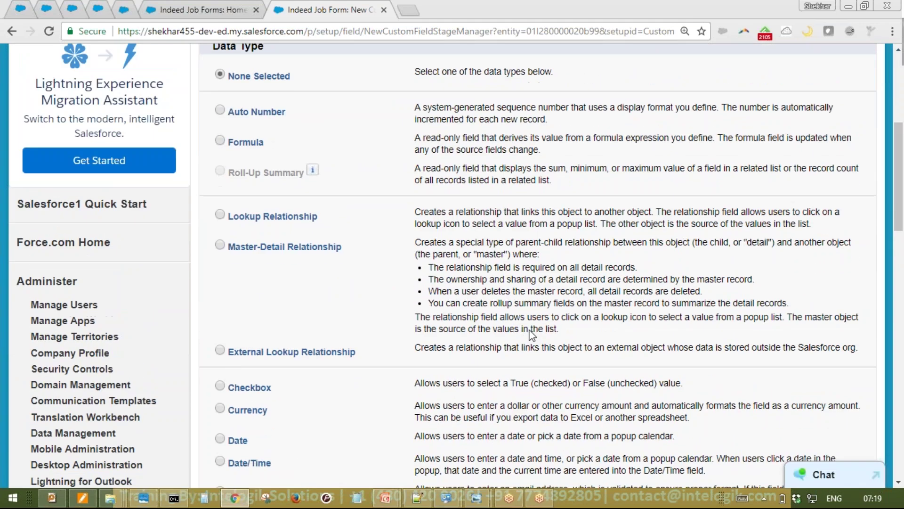
{"action": "mouse_move", "coordinate": [264, 119]}
{"action": "left_mouse_down"}
{"action": "mouse_move", "coordinate": [303, 147]}
{"action": "mouse_move", "coordinate": [262, 119]}
{"action": "left_mouse_up"}
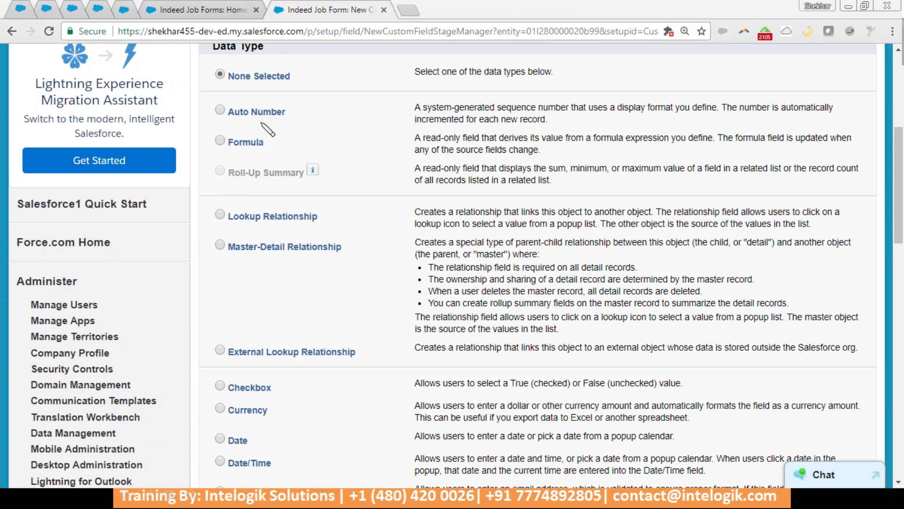
{"action": "left_click", "coordinate": [220, 141]}
{"action": "scroll", "coordinate": [362, 338], "scroll_direction": "up", "scroll_amount": 4}
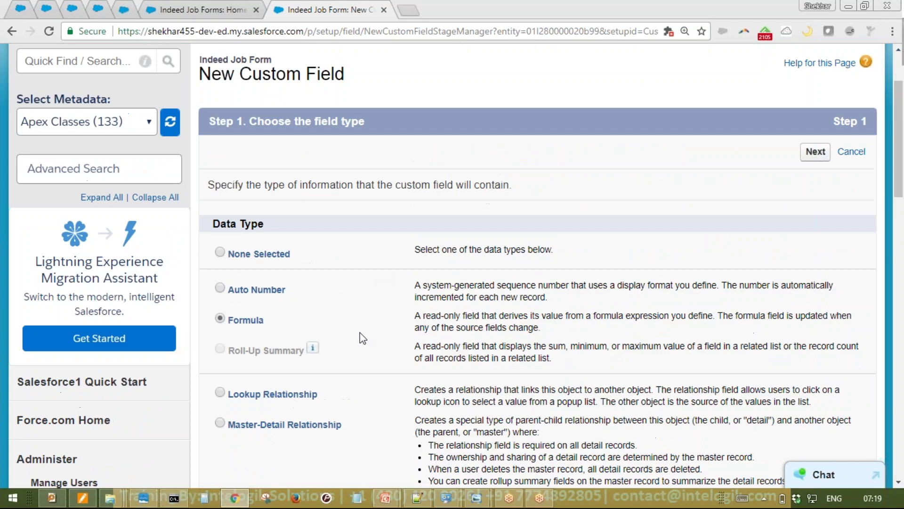
{"action": "left_click", "coordinate": [814, 152]}
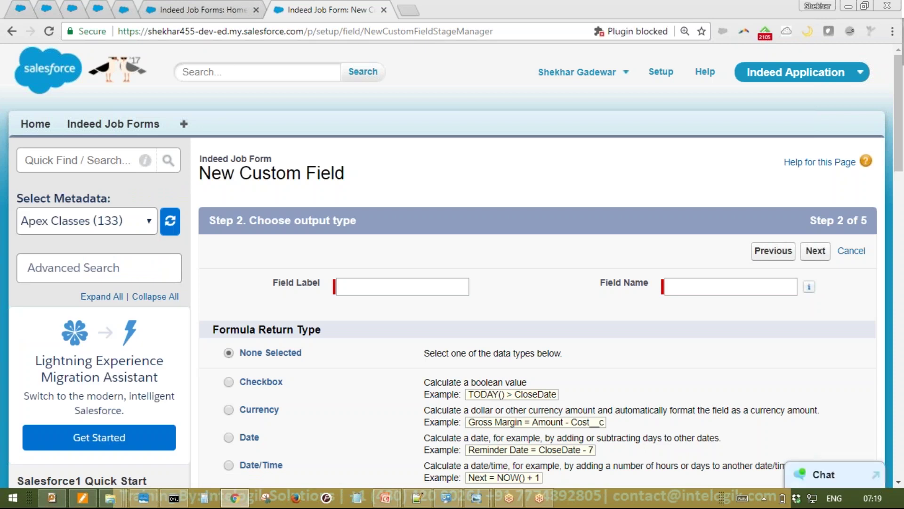
Enter 'Outlook Name' as the field label, auto-filling the field name Outlook_Name
{"action": "scroll", "coordinate": [452, 264], "scroll_direction": "down", "scroll_amount": 2}
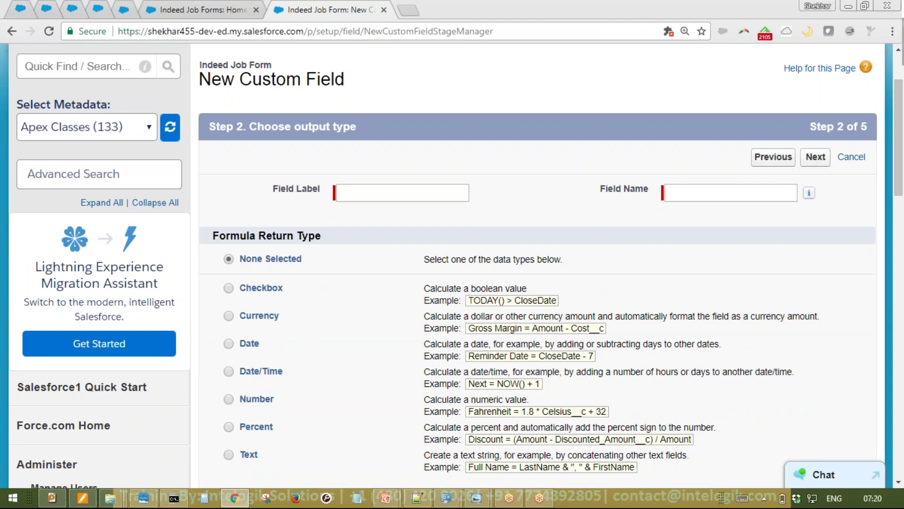
{"action": "left_click", "coordinate": [440, 194]}
{"action": "type", "text": "Ou"}
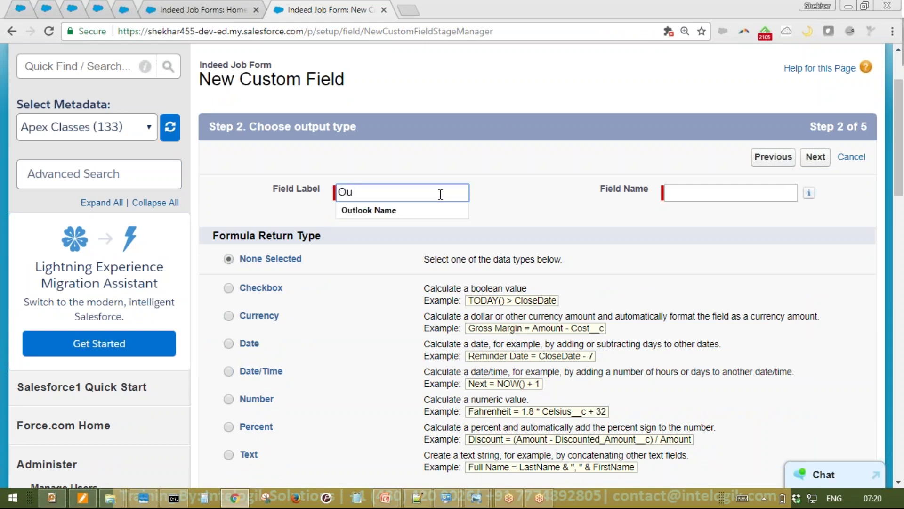
{"action": "key", "text": "Down"}
{"action": "key", "text": "Tab"}
{"action": "key", "text": "Tab"}
{"action": "key", "text": "Tab"}
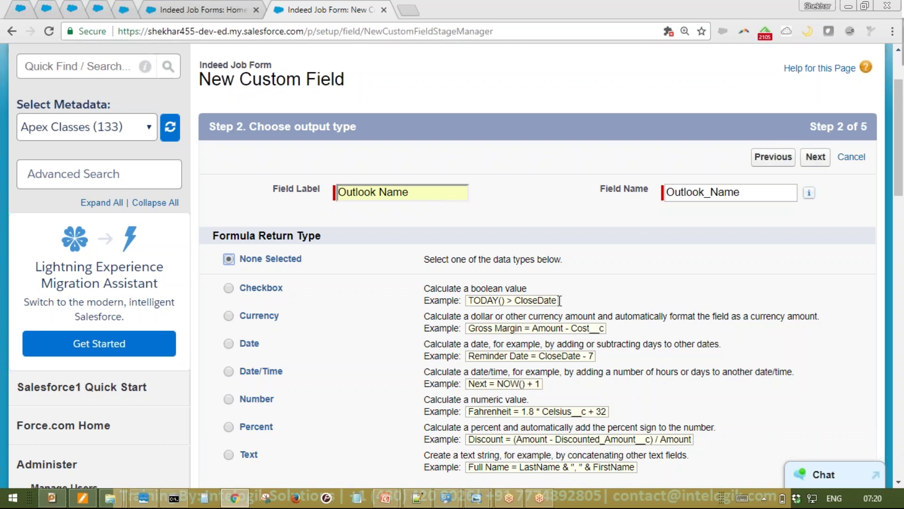
{"action": "scroll", "coordinate": [558, 300], "scroll_direction": "down", "scroll_amount": 2}
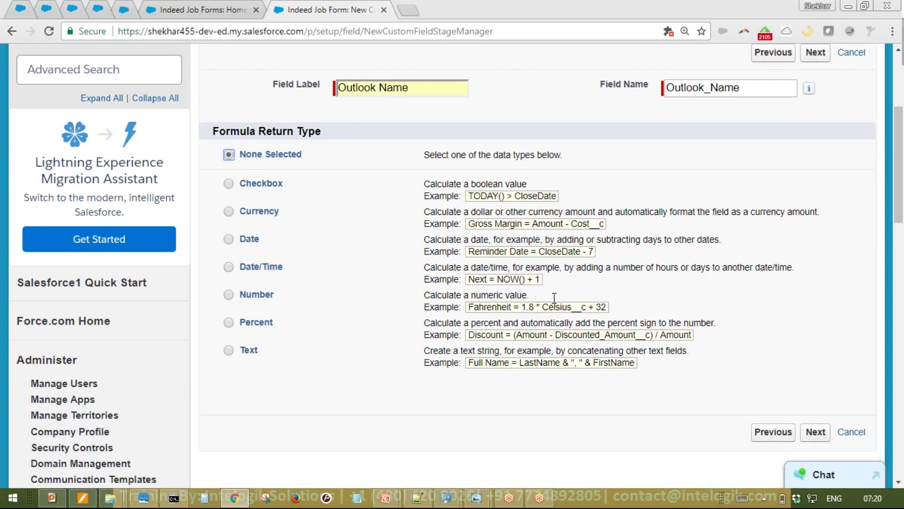
Annotate the formula examples, field label and return type list, then clear the annotations
{"action": "mouse_move", "coordinate": [509, 268]}
{"action": "left_mouse_down"}
{"action": "mouse_move", "coordinate": [537, 316]}
{"action": "mouse_move", "coordinate": [603, 231]}
{"action": "mouse_move", "coordinate": [655, 254]}
{"action": "left_mouse_up"}
{"action": "mouse_move", "coordinate": [674, 195]}
{"action": "left_mouse_down"}
{"action": "mouse_move", "coordinate": [616, 182]}
{"action": "mouse_move", "coordinate": [447, 421]}
{"action": "left_mouse_up"}
{"action": "left_click_drag", "start_coordinate": [512, 411], "coordinate": [601, 189]}
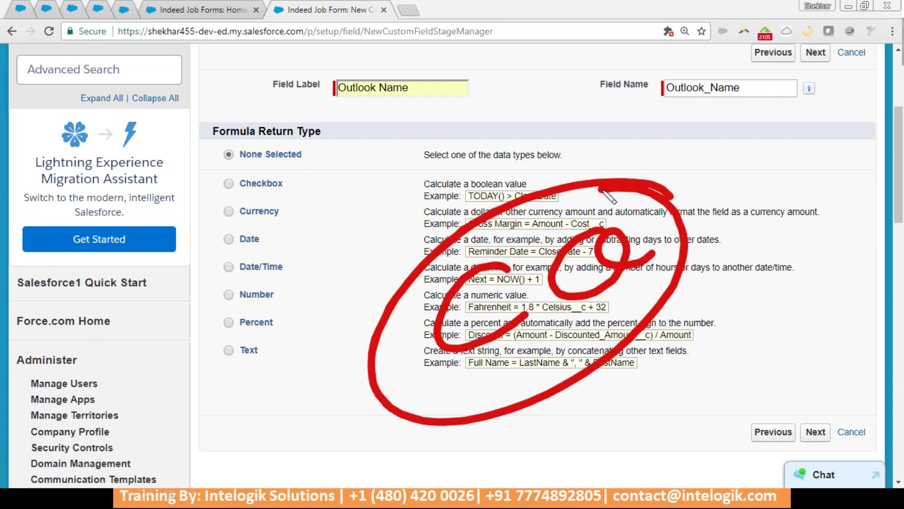
{"action": "mouse_move", "coordinate": [394, 349]}
{"action": "left_mouse_down"}
{"action": "mouse_move", "coordinate": [198, 440]}
{"action": "mouse_move", "coordinate": [158, 240]}
{"action": "left_mouse_up"}
{"action": "left_click_drag", "start_coordinate": [103, 232], "coordinate": [153, 240]}
{"action": "left_click_drag", "start_coordinate": [142, 244], "coordinate": [126, 272]}
{"action": "left_click", "coordinate": [341, 96]}
{"action": "mouse_move", "coordinate": [320, 98]}
{"action": "left_mouse_down"}
{"action": "mouse_move", "coordinate": [202, 383]}
{"action": "mouse_move", "coordinate": [317, 372]}
{"action": "mouse_move", "coordinate": [343, 101]}
{"action": "left_mouse_up"}
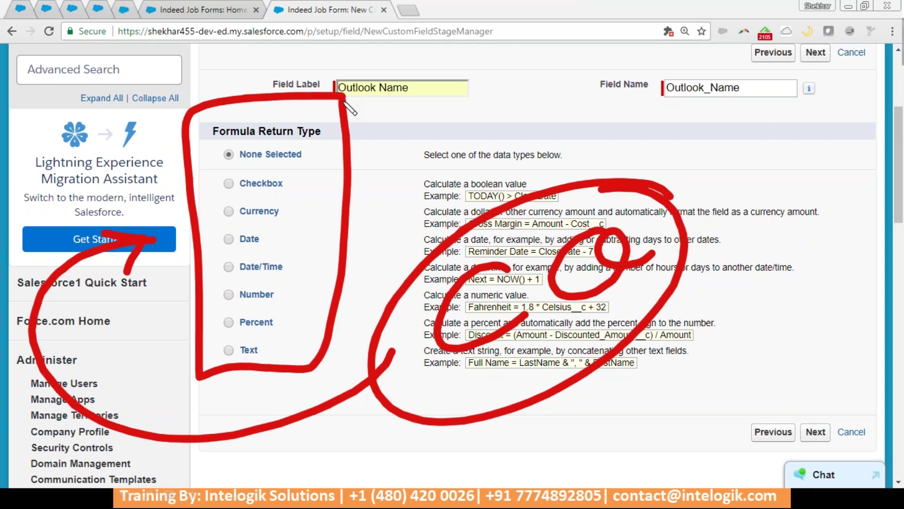
{"action": "key", "text": "e"}
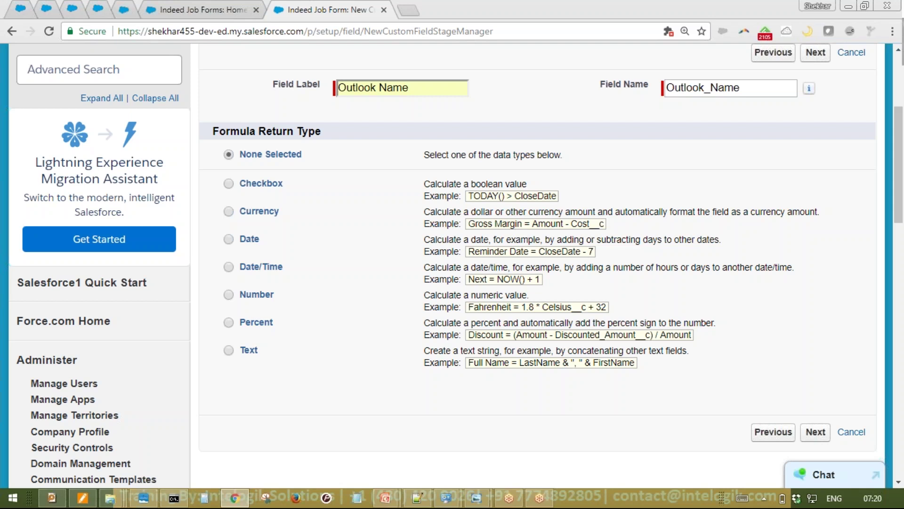
In Notepad++, add a ======= separator, 'CQ:' and the question 'What are types of FF?'
{"action": "left_click", "coordinate": [416, 500]}
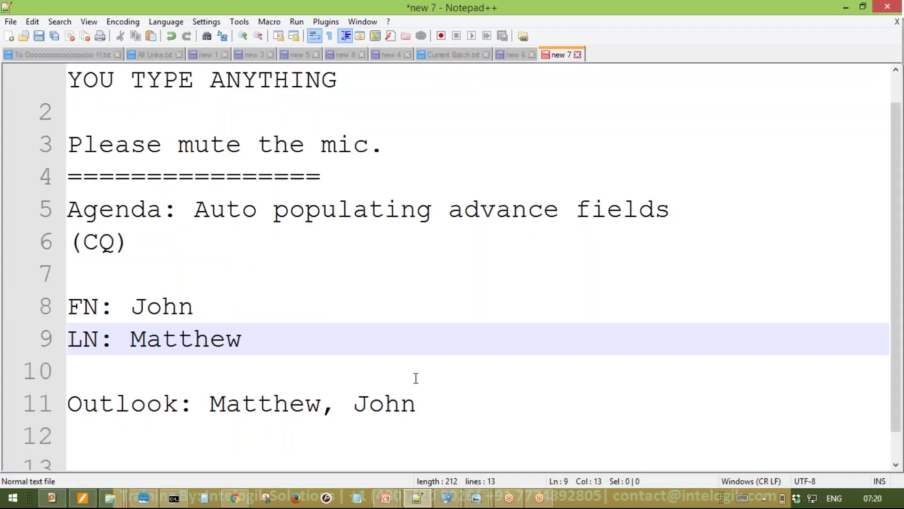
{"action": "key", "text": "Down"}
{"action": "key", "text": "Down"}
{"action": "key", "text": "Down"}
{"action": "key", "text": "Down"}
{"action": "type", "text": "======="}
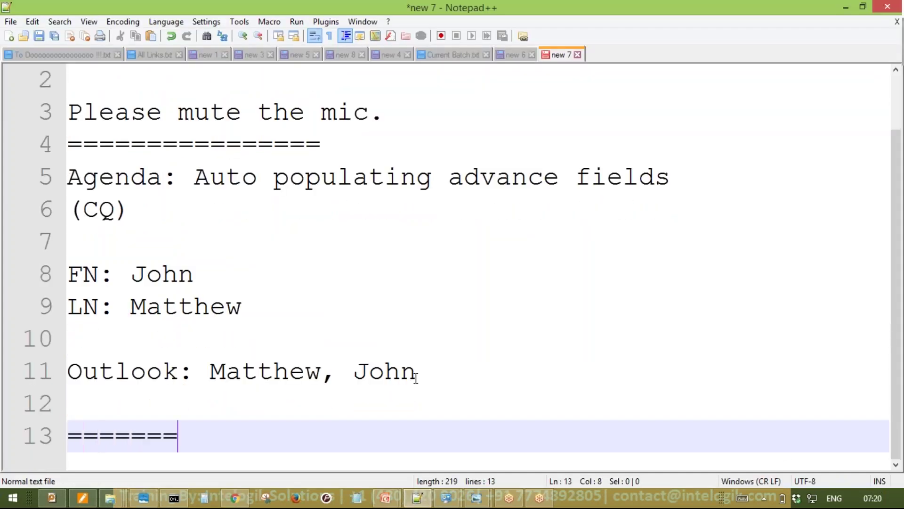
{"action": "key", "text": "Return"}
{"action": "type", "text": "CQ:"}
{"action": "key", "text": "Return"}
{"action": "type", "text": "What are "}
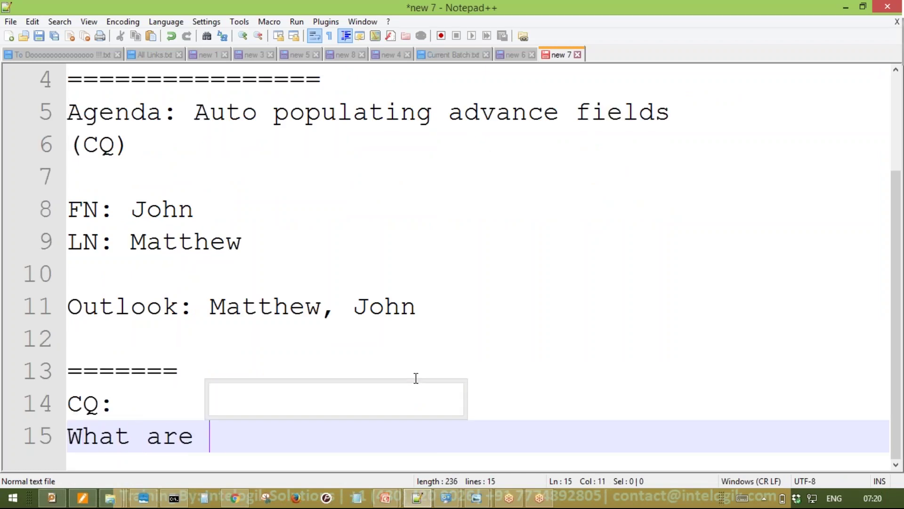
{"action": "type", "text": "types o"}
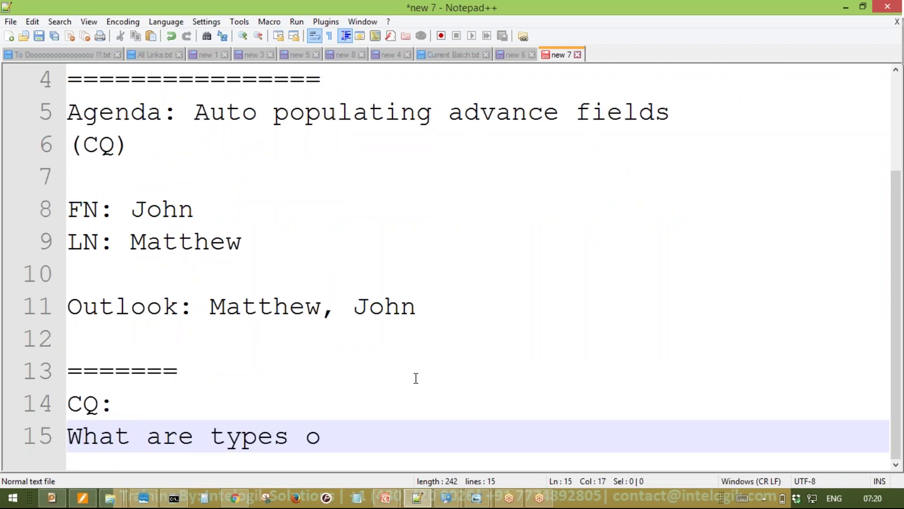
{"action": "type", "text": "f FF?"}
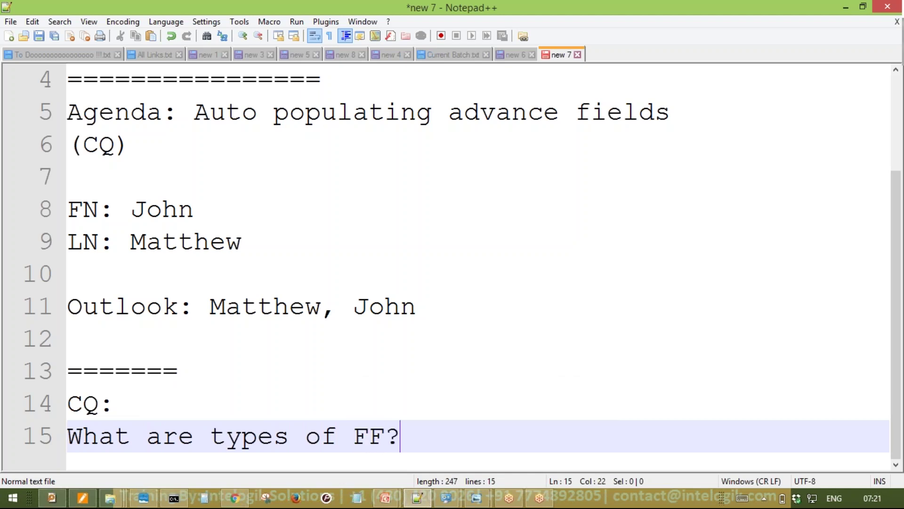
{"action": "key", "text": "Return"}
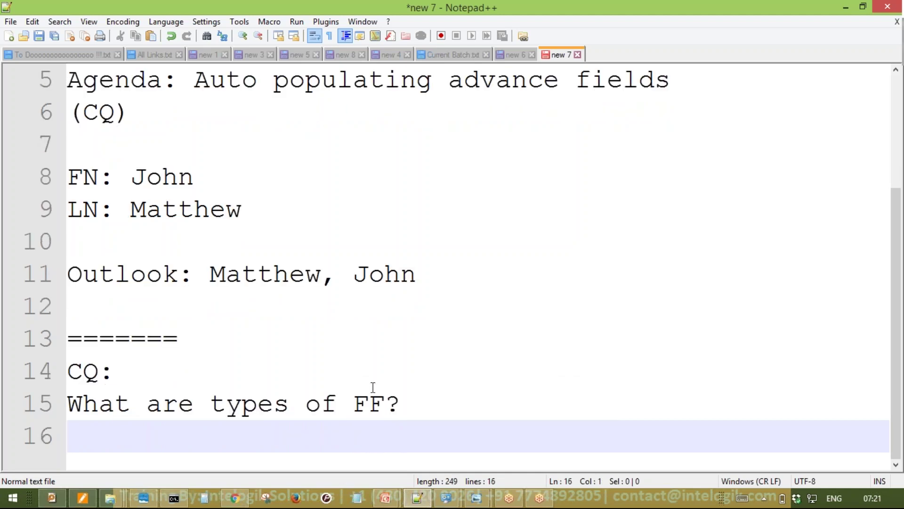
List Checkbox, Currency, Date and Date/Time under the question, checking the Salesforce return types
{"action": "left_click", "coordinate": [244, 496]}
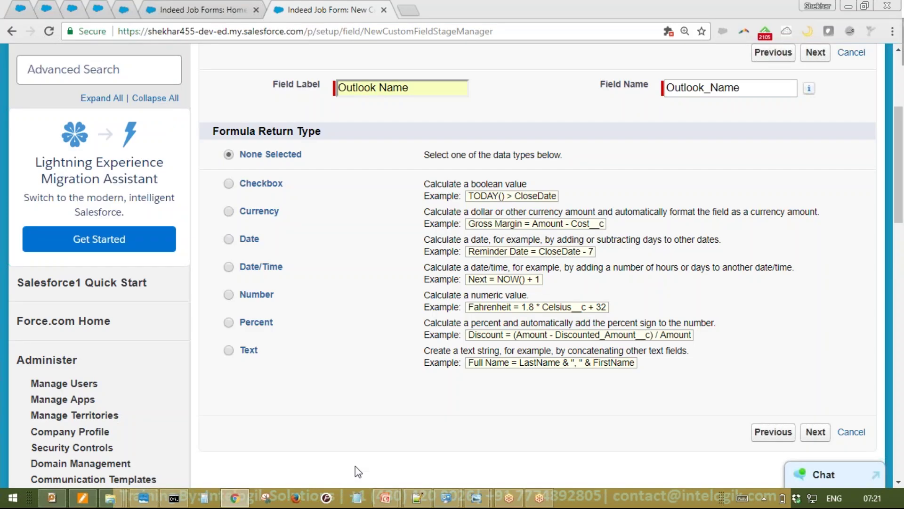
{"action": "left_click", "coordinate": [414, 498]}
{"action": "type", "text": "CHe"}
{"action": "key", "text": "BackSpace"}
{"action": "key", "text": "BackSpace"}
{"action": "type", "text": "heckbox'"}
{"action": "key", "text": "BackSpace"}
{"action": "key", "text": "Return"}
{"action": "type", "text": "Currency"}
{"action": "key", "text": "Return"}
{"action": "type", "text": "Date"}
{"action": "key", "text": "Return"}
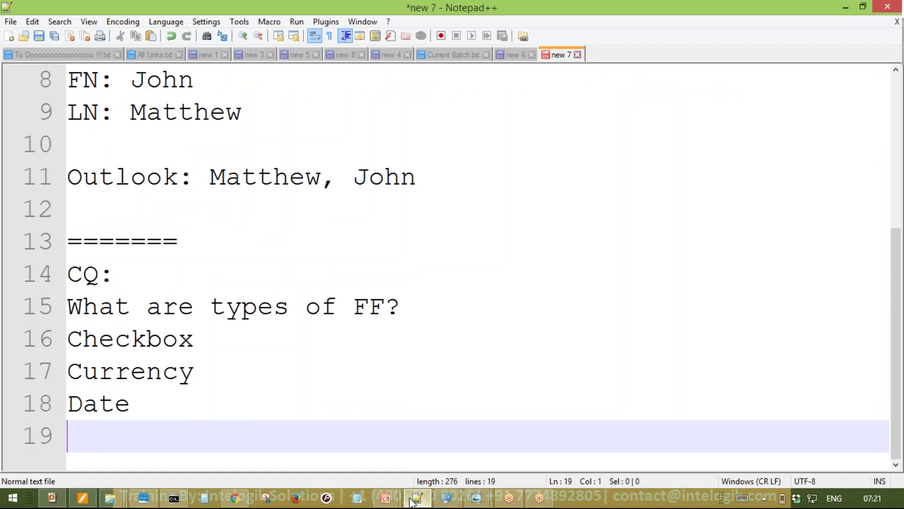
{"action": "type", "text": "Date/Time"}
{"action": "key", "text": "Return"}
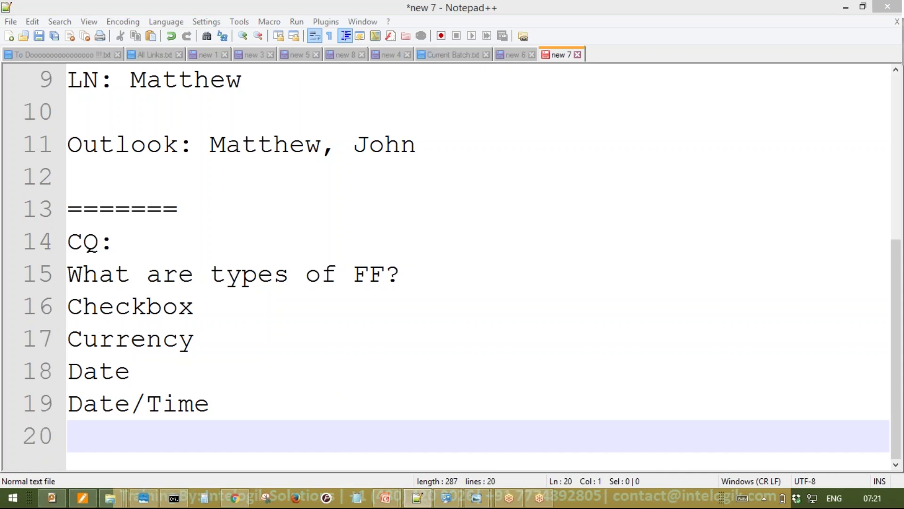
Add Number, % and Text to the list and close it with a ======= separator
{"action": "key", "text": "alt+Tab"}
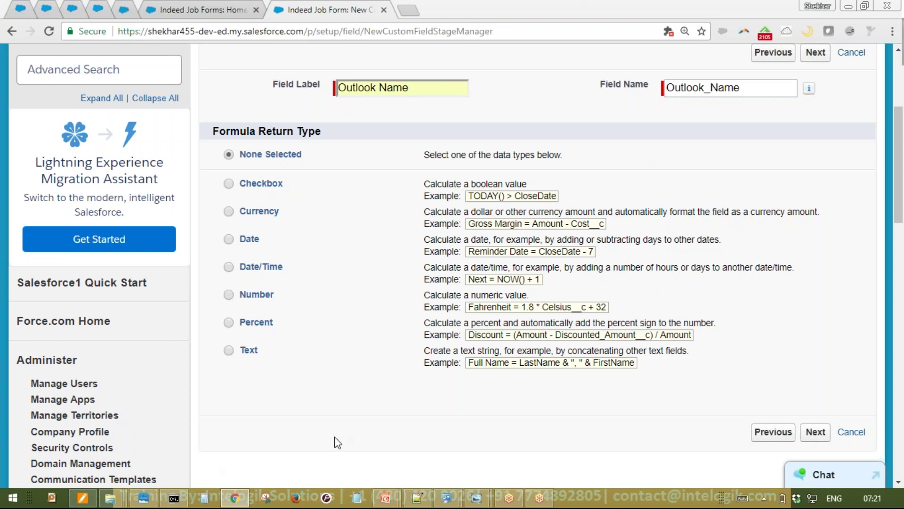
{"action": "left_click", "coordinate": [427, 503]}
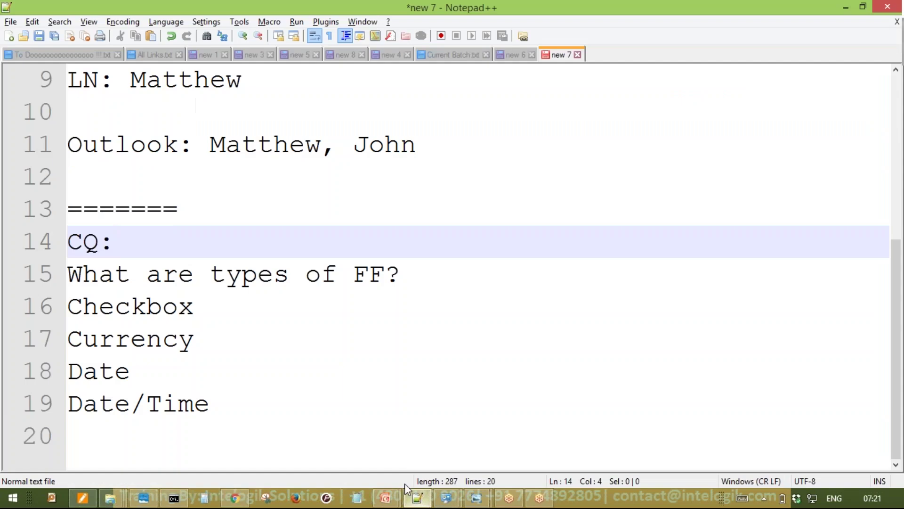
{"action": "left_click", "coordinate": [356, 442]}
{"action": "type", "text": "Number"}
{"action": "key", "text": "Return"}
{"action": "type", "text": "%"}
{"action": "key", "text": "Return"}
{"action": "type", "text": "Text"}
{"action": "key", "text": "Return"}
{"action": "key", "text": "Return"}
{"action": "type", "text": "======="}
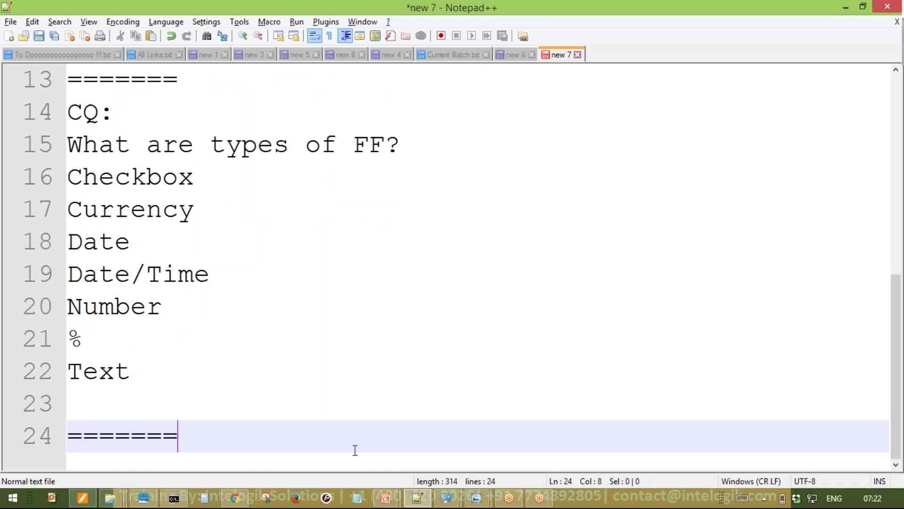
{"action": "key", "text": "Return"}
{"action": "key", "text": "Return"}
{"action": "key", "text": "Return"}
{"action": "key", "text": "Return"}
{"action": "key", "text": "Return"}
{"action": "key", "text": "Return"}
{"action": "key", "text": "Return"}
{"action": "key", "text": "Return"}
{"action": "key", "text": "Return"}
{"action": "key", "text": "Return"}
{"action": "key", "text": "Return"}
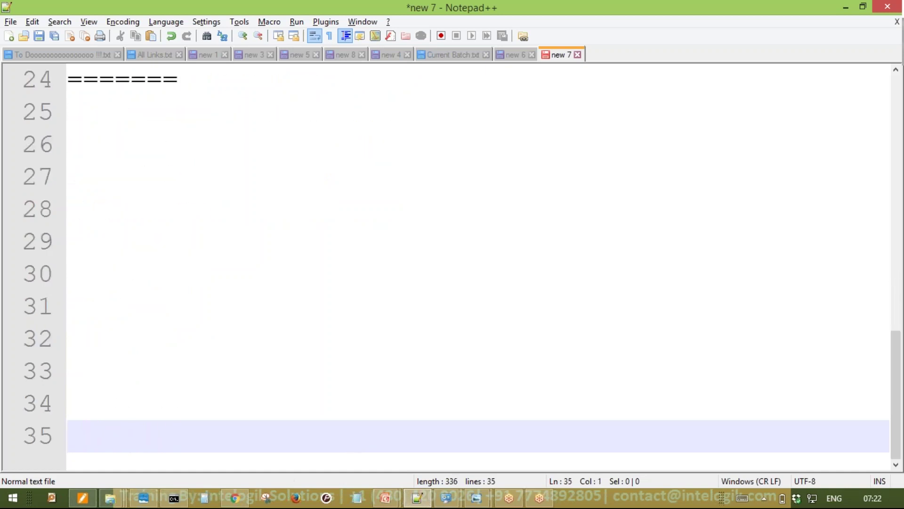
Choose Text as the Outlook Name formula's return type and advance to formula entry
{"action": "left_click", "coordinate": [234, 498]}
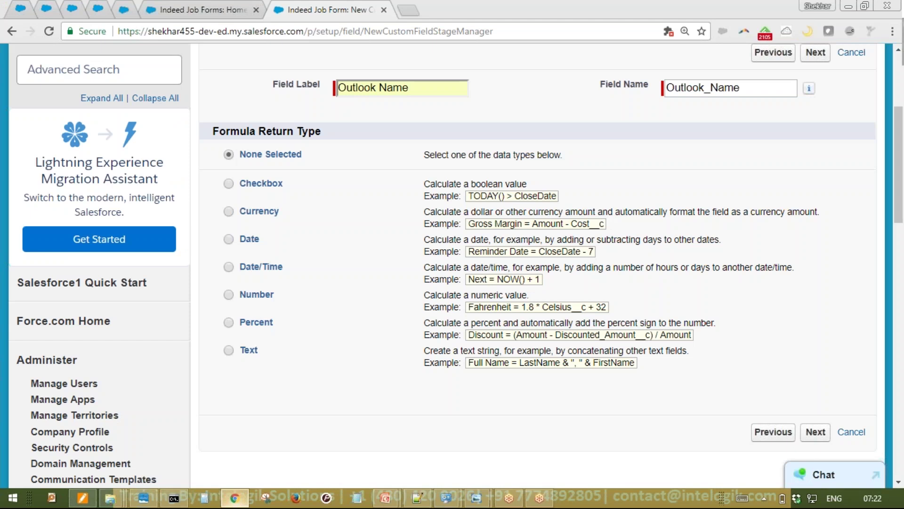
{"action": "mouse_move", "coordinate": [288, 325]}
{"action": "left_mouse_down"}
{"action": "mouse_move", "coordinate": [308, 377]}
{"action": "mouse_move", "coordinate": [278, 329]}
{"action": "left_mouse_up"}
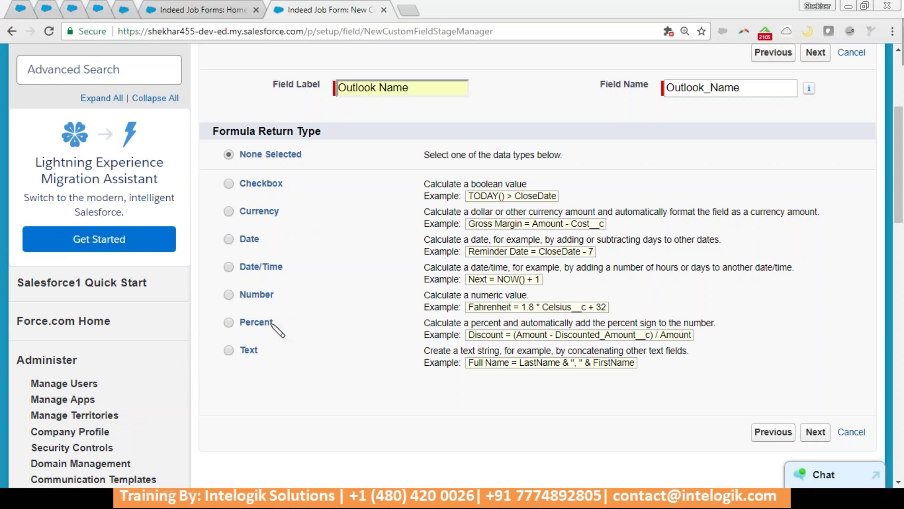
{"action": "left_click", "coordinate": [243, 349]}
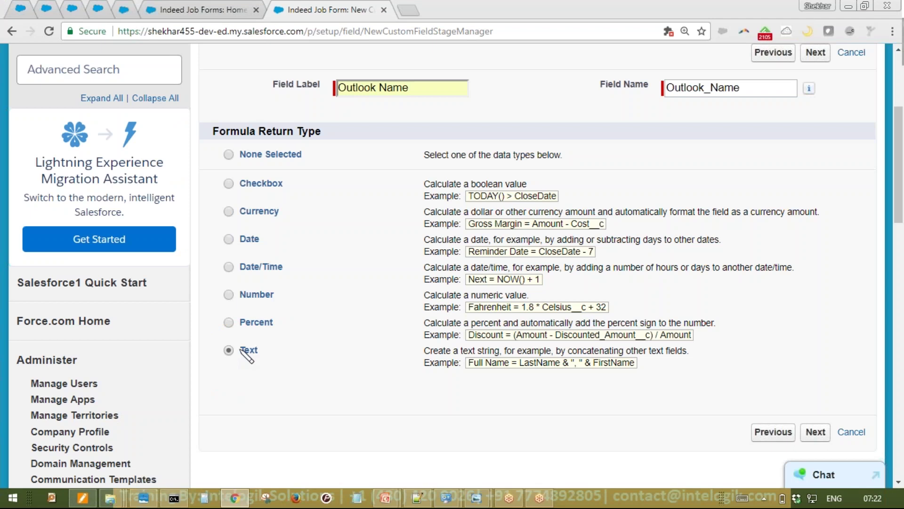
{"action": "left_click", "coordinate": [824, 58]}
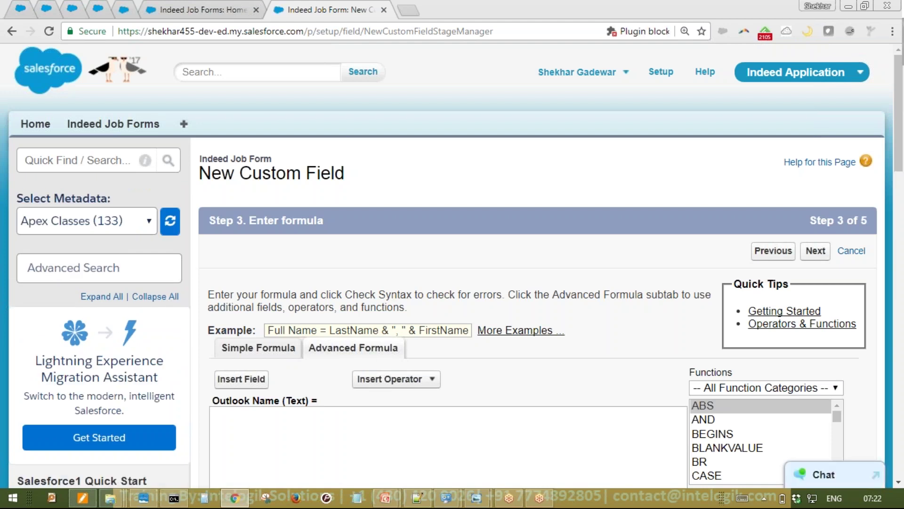
Scroll to the empty Advanced Formula box, annotating the Outlook Name (Text) label and formula box
{"action": "scroll", "coordinate": [471, 216], "scroll_direction": "down", "scroll_amount": 5}
{"action": "scroll", "coordinate": [472, 216], "scroll_direction": "down", "scroll_amount": 1}
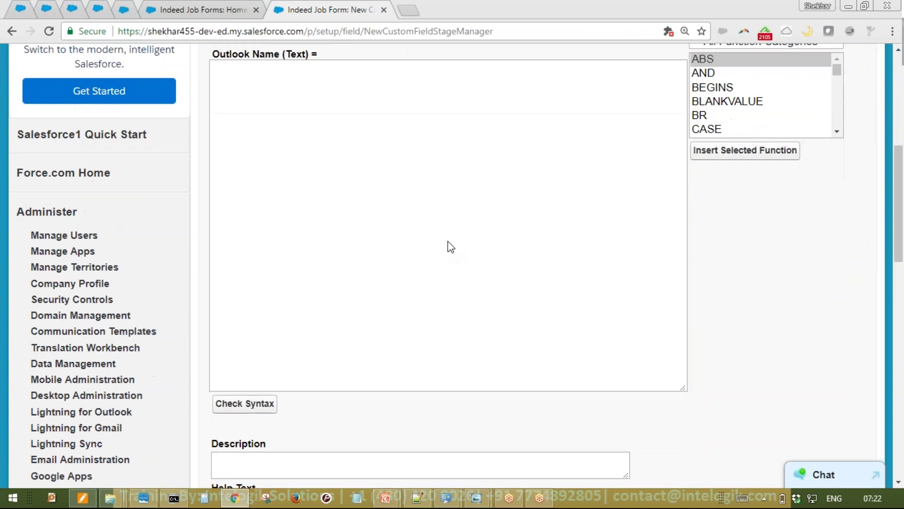
{"action": "mouse_move", "coordinate": [194, 60]}
{"action": "left_mouse_down"}
{"action": "mouse_move", "coordinate": [332, 10]}
{"action": "mouse_move", "coordinate": [195, 47]}
{"action": "left_mouse_up"}
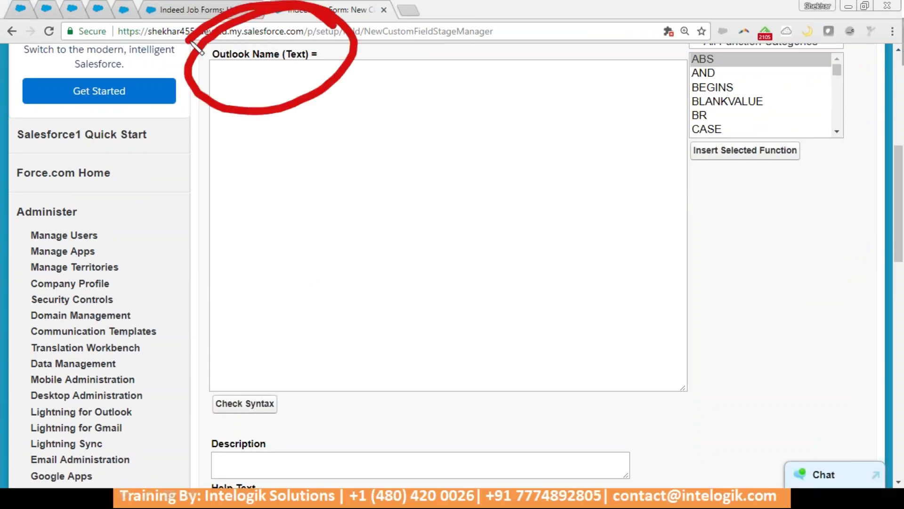
{"action": "mouse_move", "coordinate": [284, 181]}
{"action": "left_mouse_down"}
{"action": "mouse_move", "coordinate": [354, 198]}
{"action": "mouse_move", "coordinate": [519, 198]}
{"action": "mouse_move", "coordinate": [689, 148]}
{"action": "left_mouse_up"}
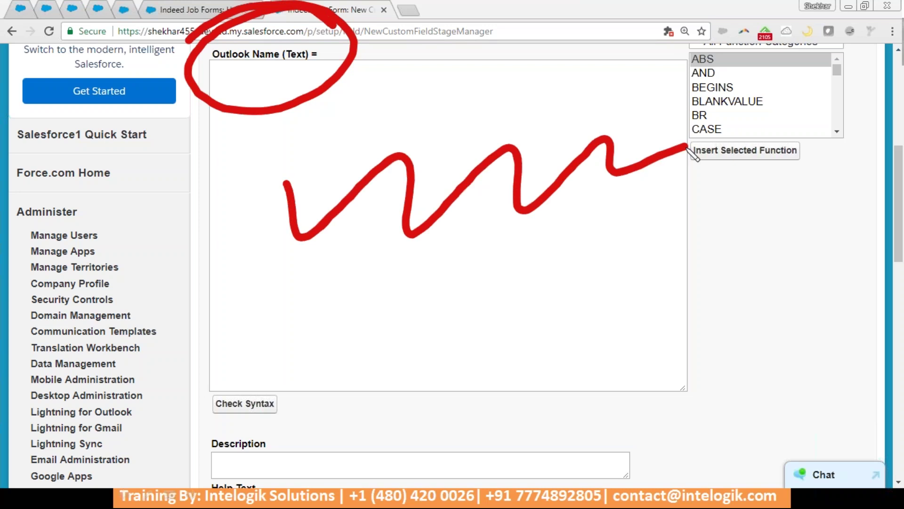
{"action": "key", "text": "Escape"}
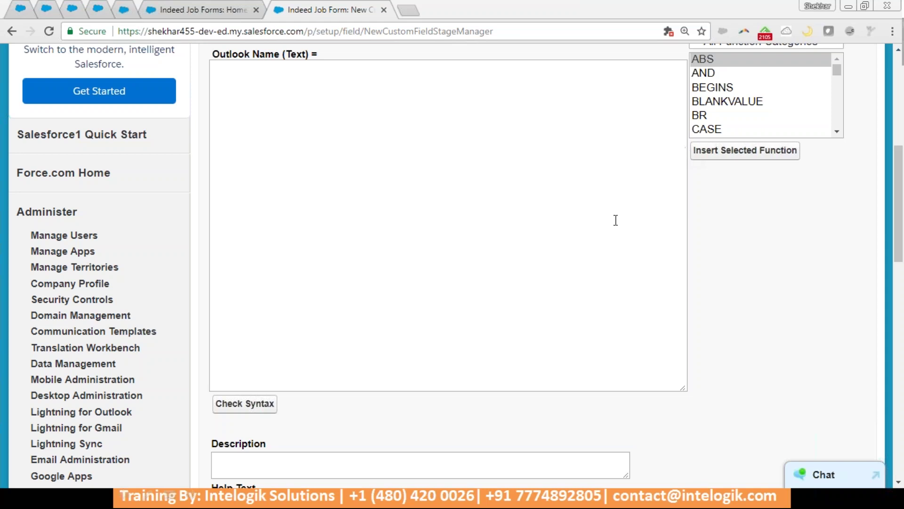
{"action": "scroll", "coordinate": [602, 235], "scroll_direction": "up", "scroll_amount": 1}
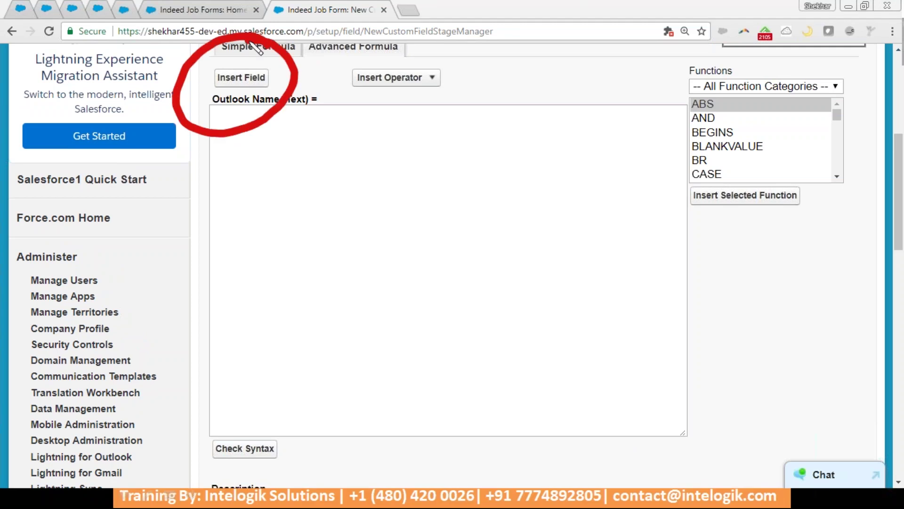
{"action": "mouse_move", "coordinate": [208, 52]}
{"action": "left_mouse_down"}
{"action": "mouse_move", "coordinate": [106, 87]}
{"action": "mouse_move", "coordinate": [212, 288]}
{"action": "mouse_move", "coordinate": [214, 252]}
{"action": "left_mouse_up"}
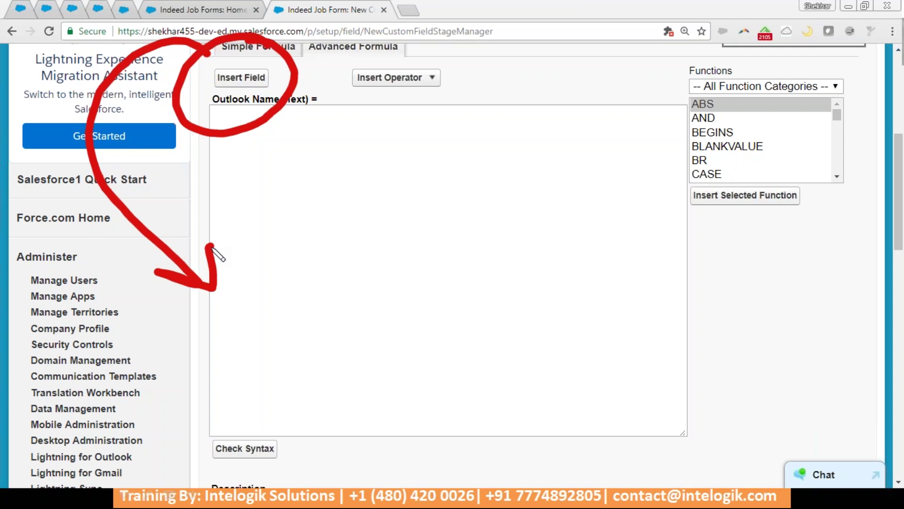
{"action": "key", "text": "e"}
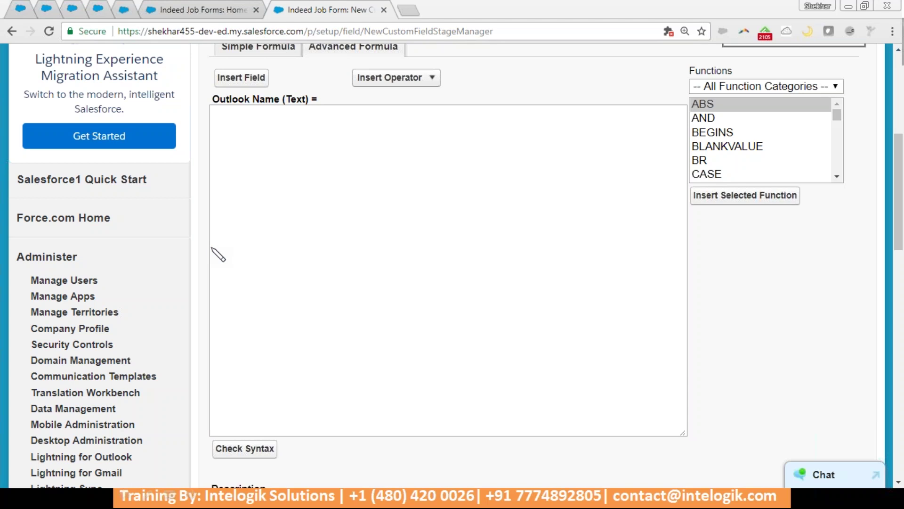
Insert the Indeed Job Form's Last Name field into the Outlook Name formula
{"action": "left_click", "coordinate": [250, 80]}
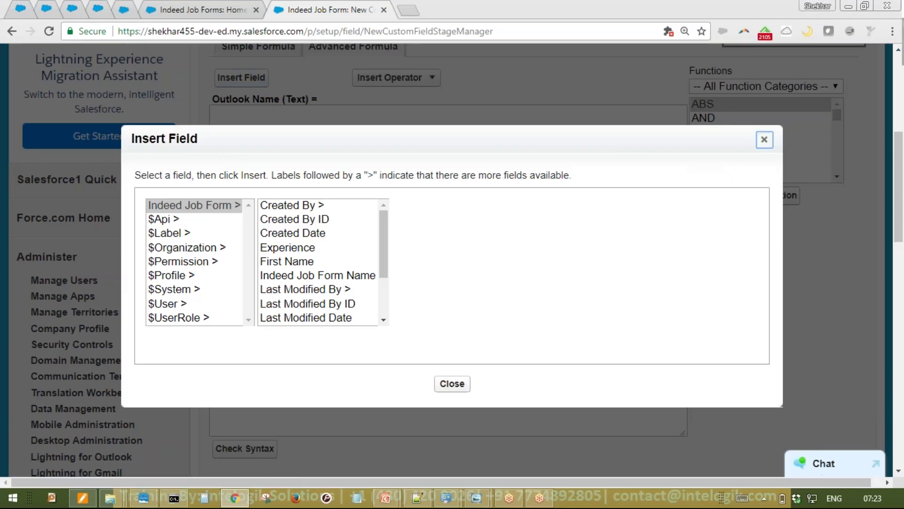
{"action": "left_click", "coordinate": [200, 202]}
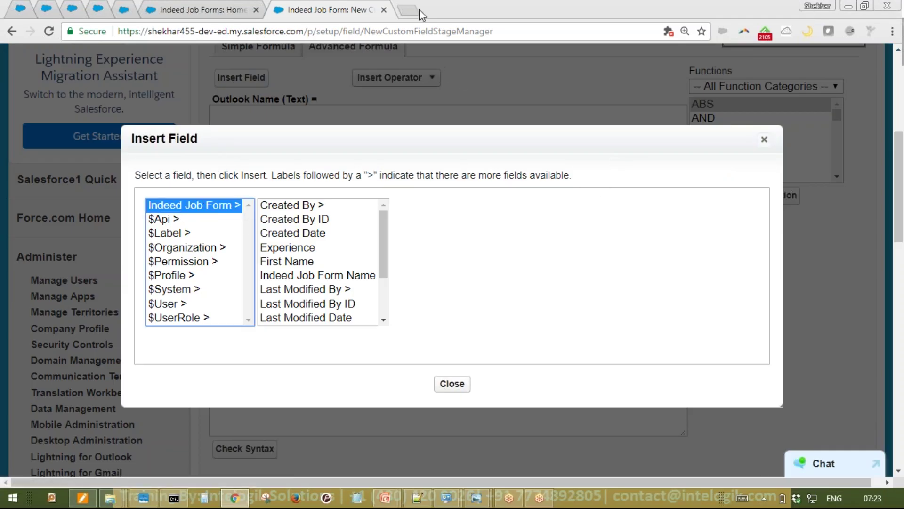
{"action": "left_click", "coordinate": [429, 46]}
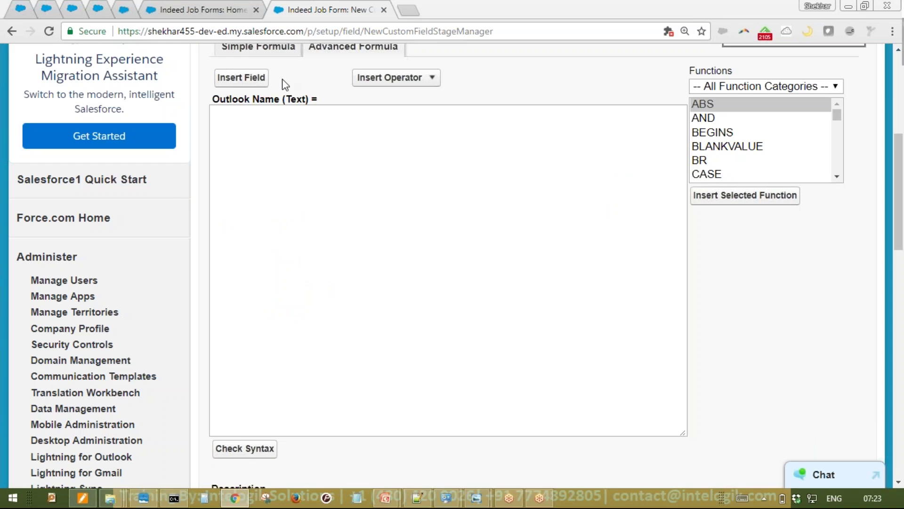
{"action": "left_click", "coordinate": [266, 81]}
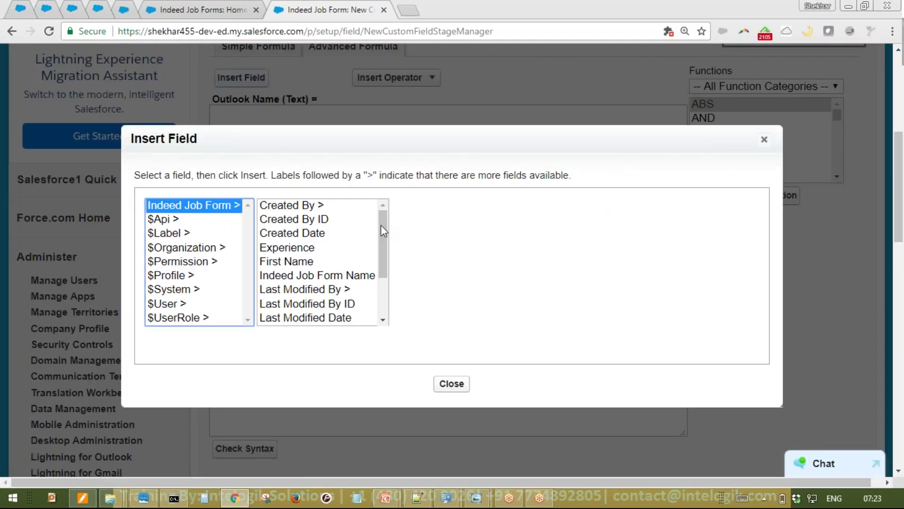
{"action": "left_click_drag", "start_coordinate": [383, 225], "coordinate": [383, 260]}
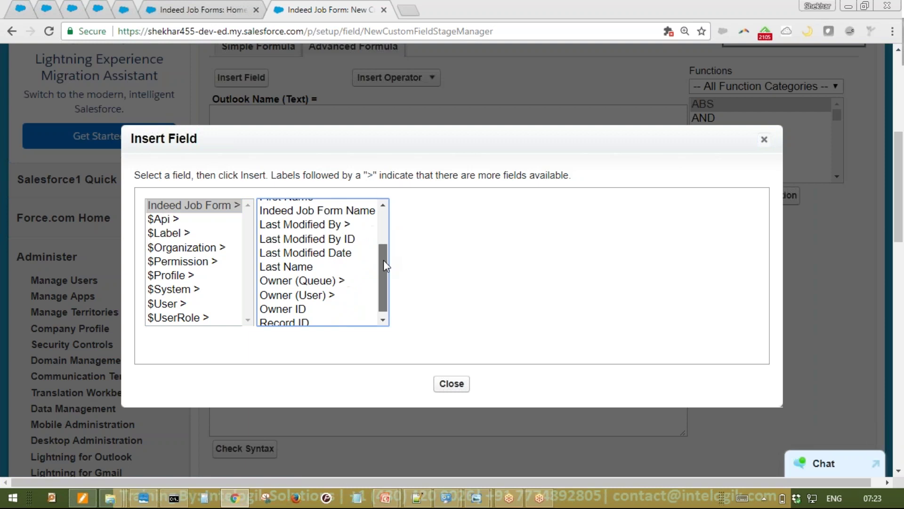
{"action": "left_click", "coordinate": [324, 262]}
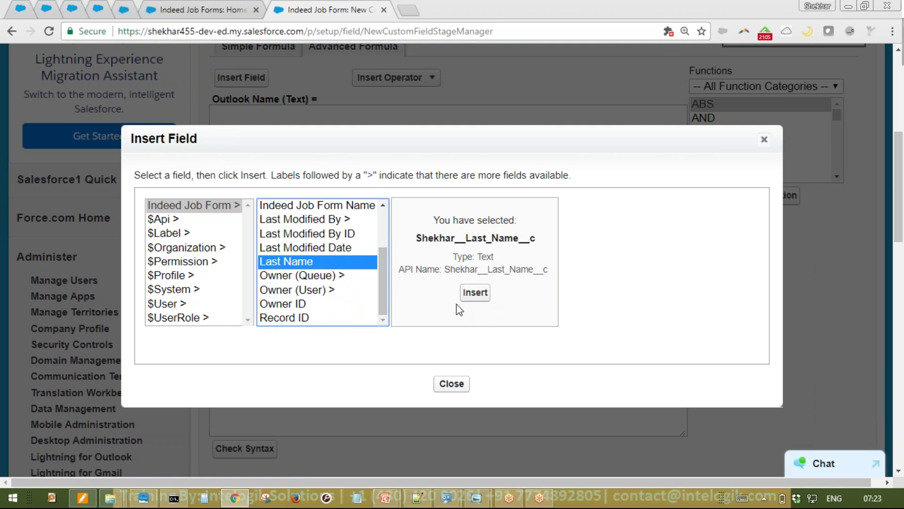
{"action": "left_click", "coordinate": [475, 292]}
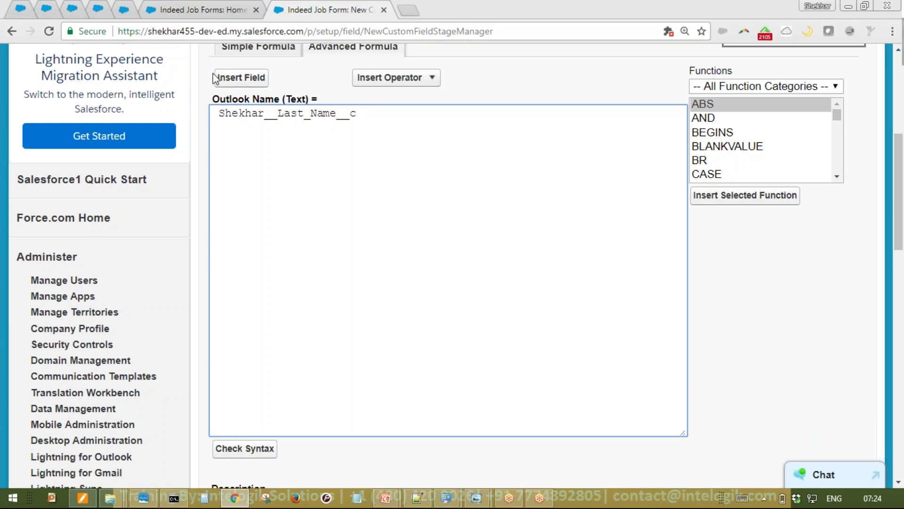
Insert the First Name field after Last Name and highlight the resulting formula line
{"action": "left_click", "coordinate": [257, 83]}
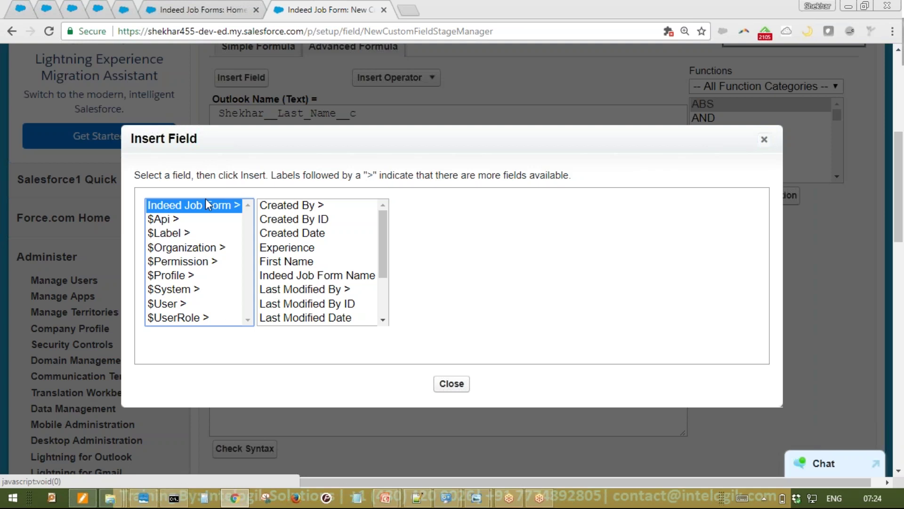
{"action": "left_click", "coordinate": [290, 265]}
{"action": "left_click", "coordinate": [475, 292]}
{"action": "left_click_drag", "start_coordinate": [541, 130], "coordinate": [192, 150]}
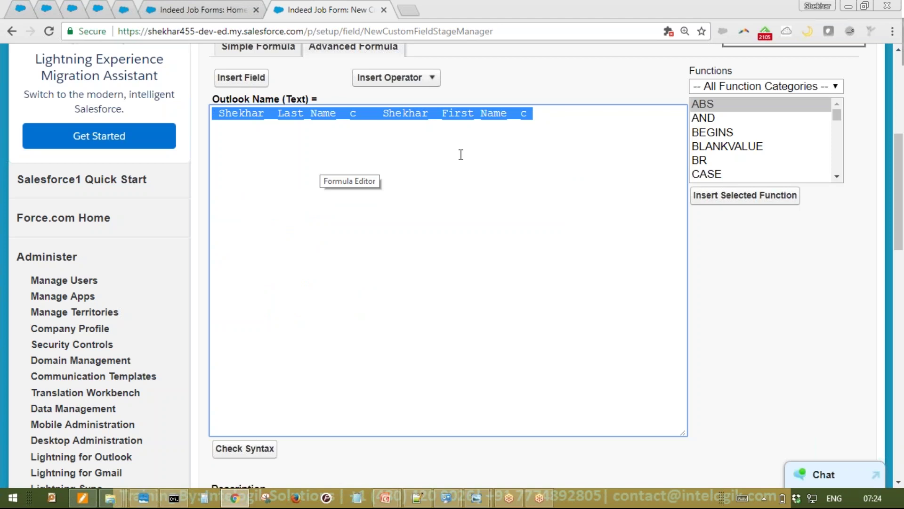
{"action": "left_click", "coordinate": [518, 159]}
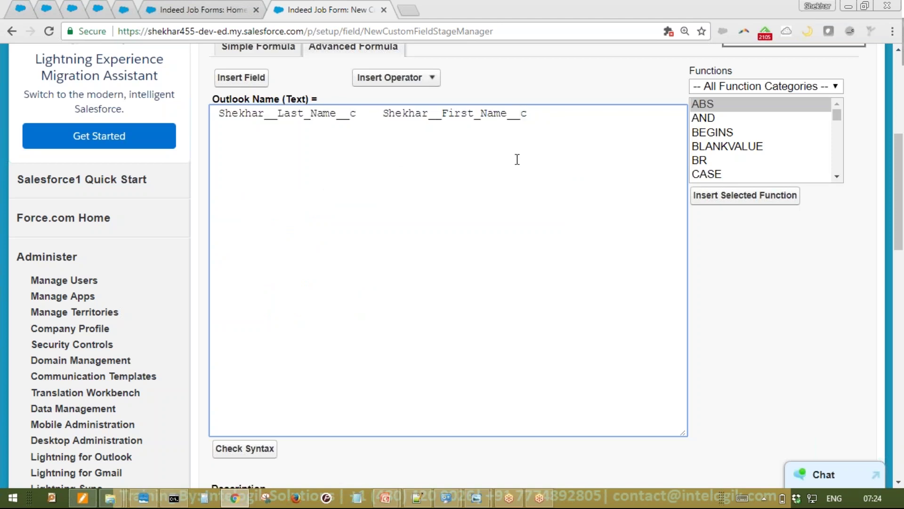
{"action": "left_click_drag", "start_coordinate": [255, 390], "coordinate": [258, 404]}
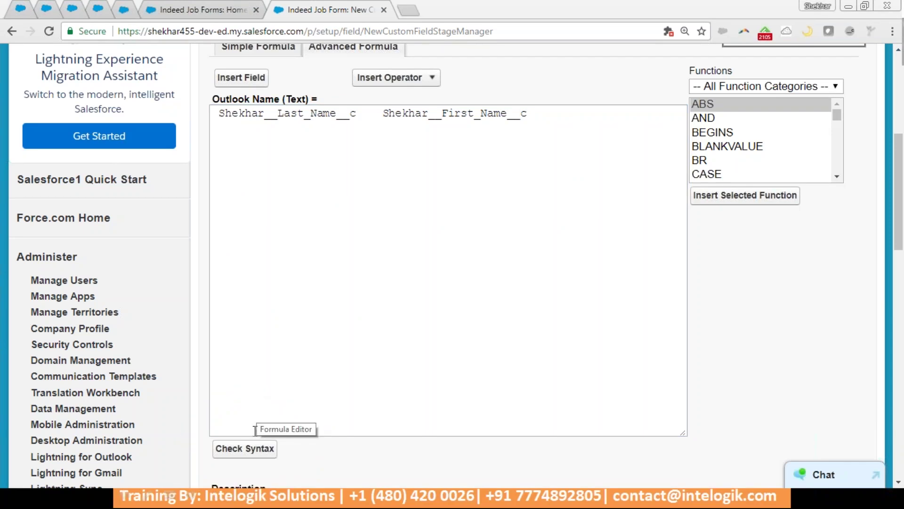
Run Check Syntax on the formula, which flags an error, and dismiss the low-battery notice
{"action": "left_click", "coordinate": [233, 451]}
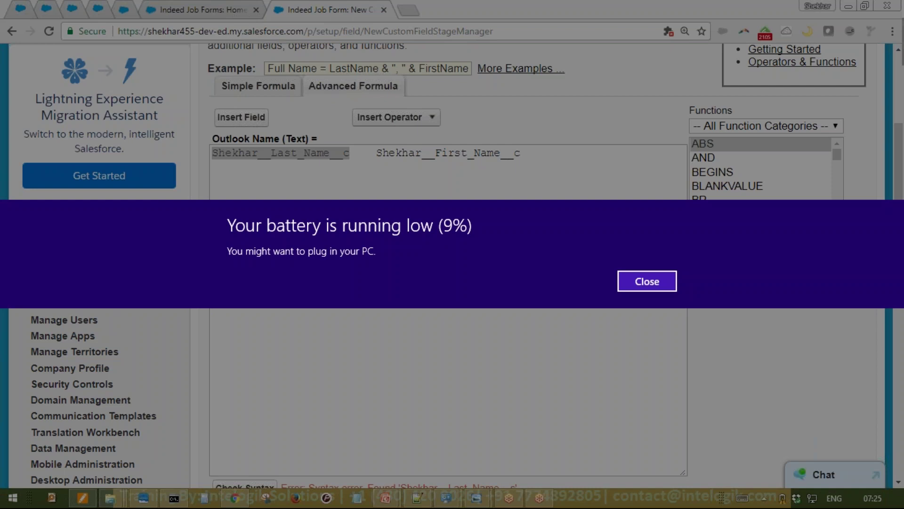
{"action": "left_click", "coordinate": [647, 282]}
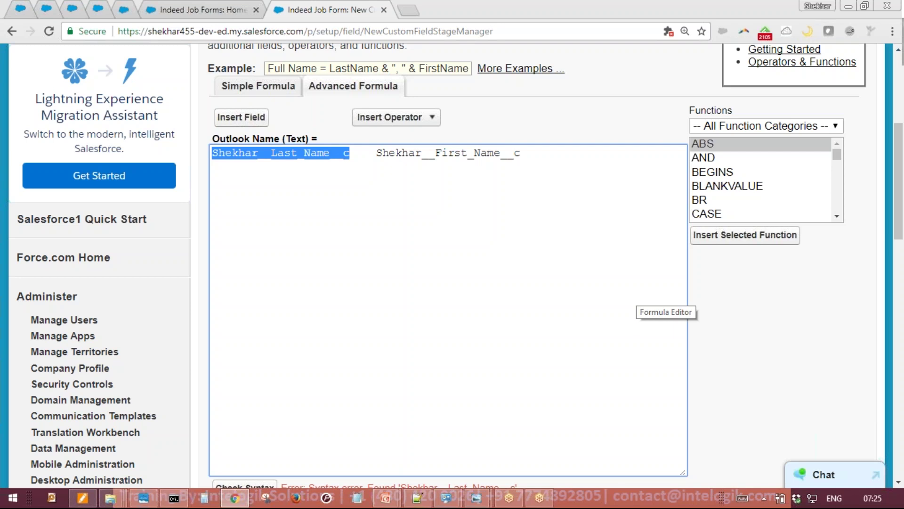
{"action": "left_click", "coordinate": [552, 267]}
{"action": "scroll", "coordinate": [552, 268], "scroll_direction": "down", "scroll_amount": 2}
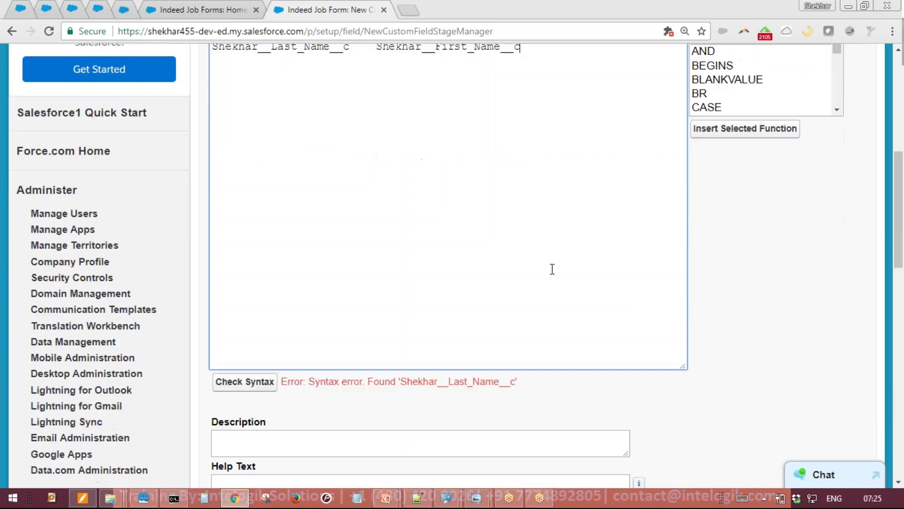
{"action": "scroll", "coordinate": [551, 269], "scroll_direction": "up", "scroll_amount": 3}
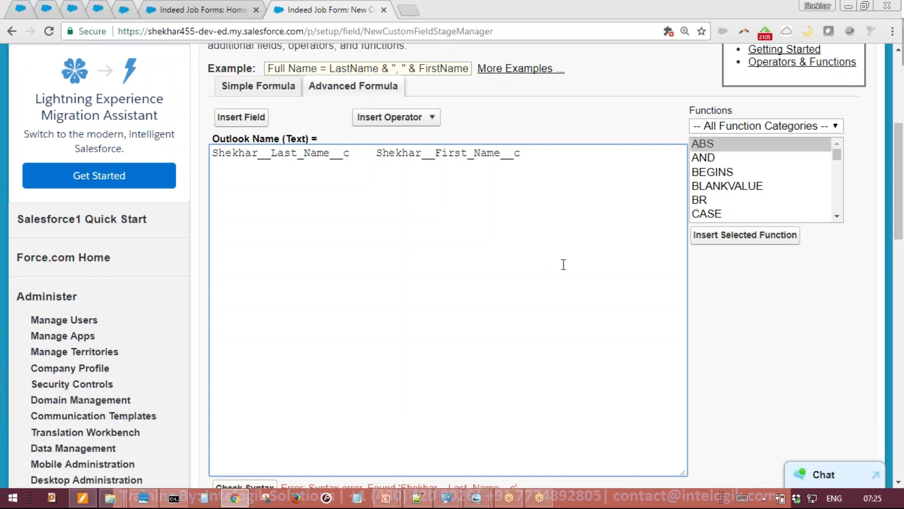
Annotate that the two name fields need a 'Join' operator, then show the Insert Operator list
{"action": "mouse_move", "coordinate": [309, 108]}
{"action": "left_mouse_down"}
{"action": "mouse_move", "coordinate": [328, 196]}
{"action": "mouse_move", "coordinate": [306, 113]}
{"action": "left_mouse_up"}
{"action": "mouse_move", "coordinate": [528, 96]}
{"action": "left_mouse_down"}
{"action": "mouse_move", "coordinate": [403, 178]}
{"action": "mouse_move", "coordinate": [470, 84]}
{"action": "left_mouse_up"}
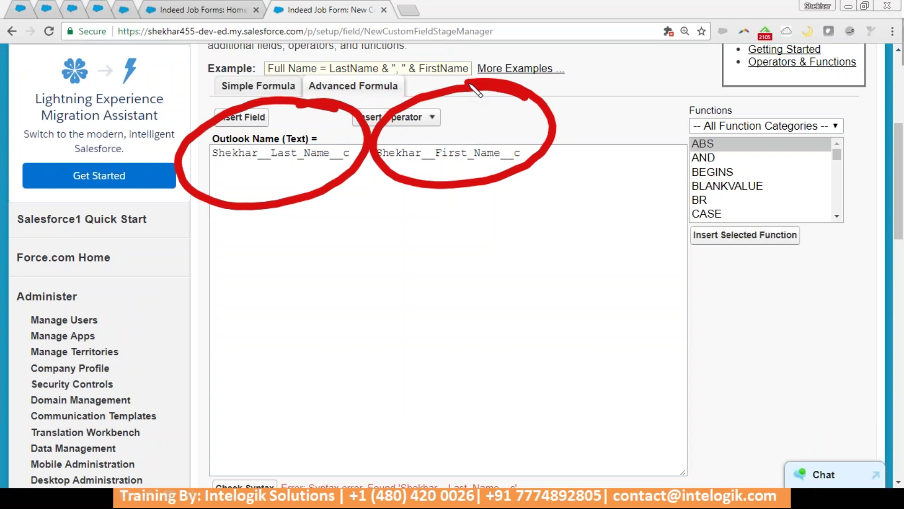
{"action": "left_click_drag", "start_coordinate": [402, 303], "coordinate": [343, 419]}
{"action": "mouse_move", "coordinate": [360, 322]}
{"action": "left_mouse_down"}
{"action": "mouse_move", "coordinate": [485, 282]}
{"action": "mouse_move", "coordinate": [518, 286]}
{"action": "left_mouse_up"}
{"action": "left_click", "coordinate": [508, 231]}
{"action": "left_click_drag", "start_coordinate": [543, 249], "coordinate": [588, 272]}
{"action": "mouse_move", "coordinate": [578, 206]}
{"action": "left_mouse_down"}
{"action": "mouse_move", "coordinate": [582, 360]}
{"action": "mouse_move", "coordinate": [469, 207]}
{"action": "left_mouse_up"}
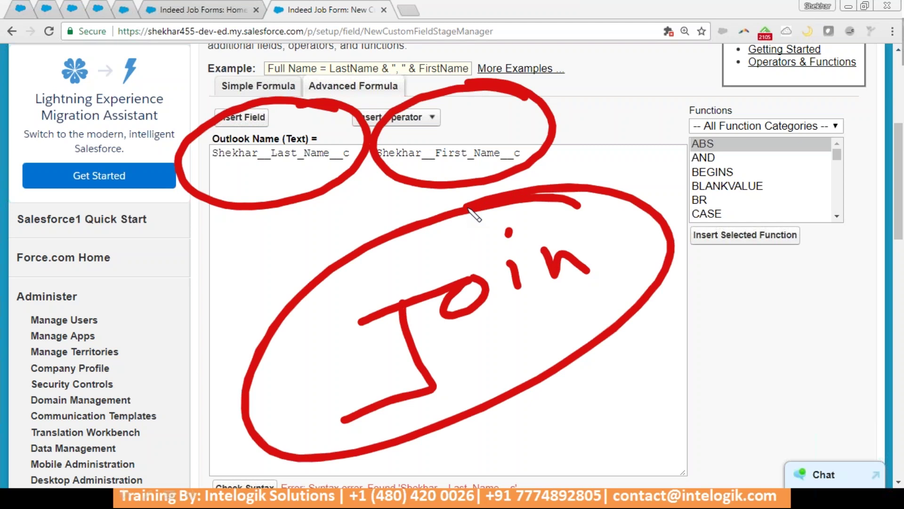
{"action": "key", "text": "e"}
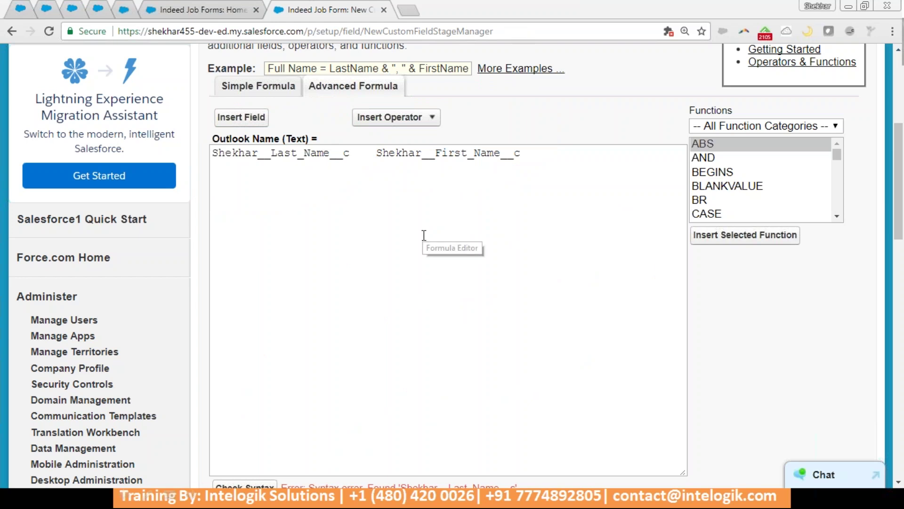
{"action": "mouse_move", "coordinate": [451, 85]}
{"action": "left_mouse_down"}
{"action": "mouse_move", "coordinate": [478, 105]}
{"action": "mouse_move", "coordinate": [429, 89]}
{"action": "left_mouse_up"}
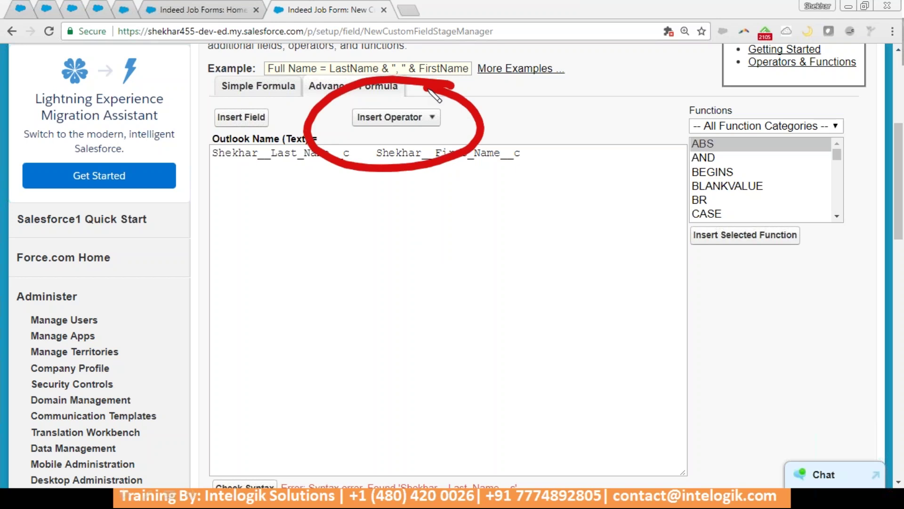
{"action": "key", "text": "e"}
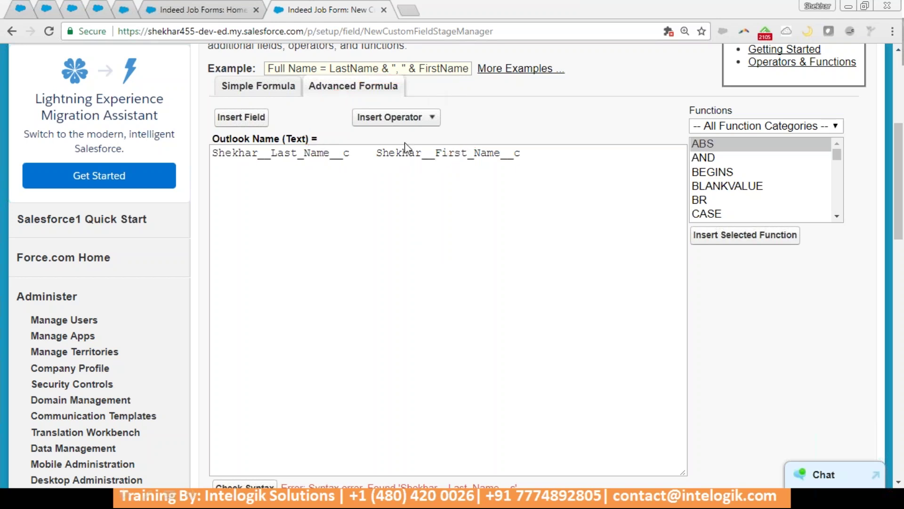
{"action": "left_click", "coordinate": [395, 117]}
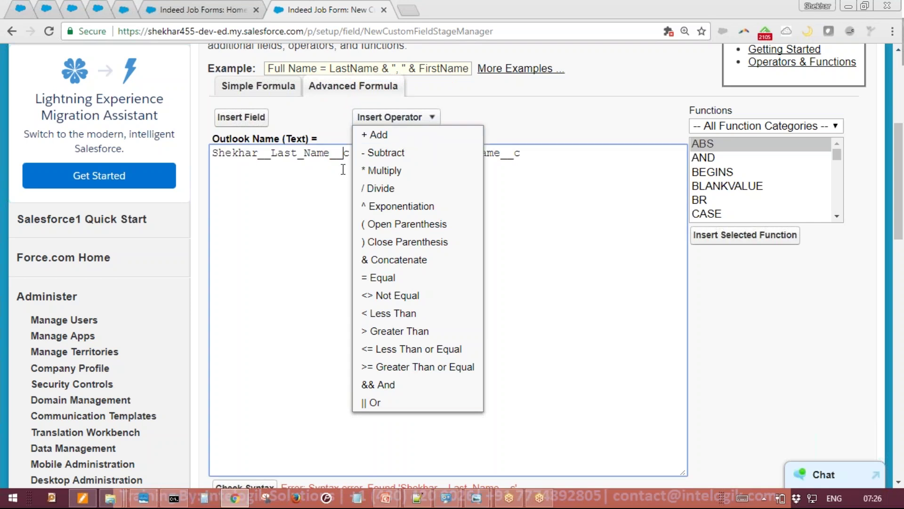
Close the operator list, leaving Shekhar__Last_Name__c and Shekhar__First_Name__c in the formula unchanged
{"action": "left_click", "coordinate": [316, 153]}
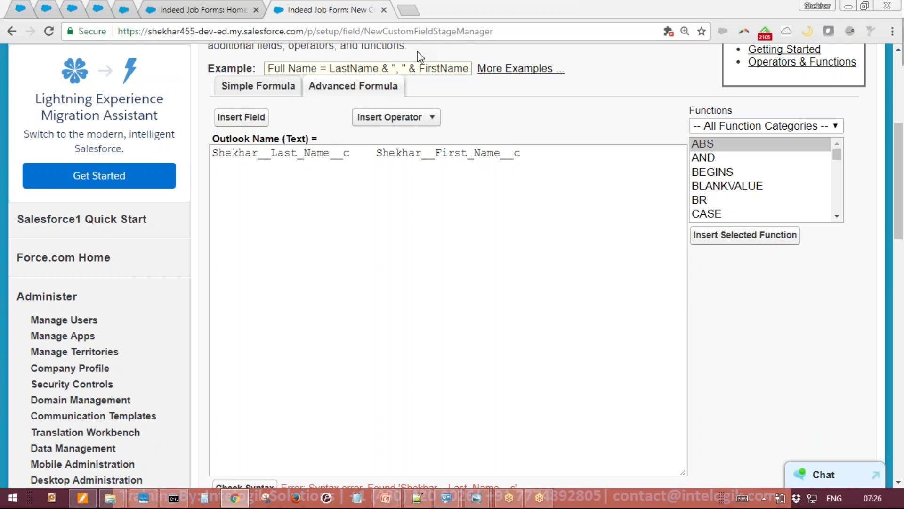
Bring the ping google.com -t window forward and mark its timeouts with a red '3 Second' note
{"action": "key", "text": "alt+Tab"}
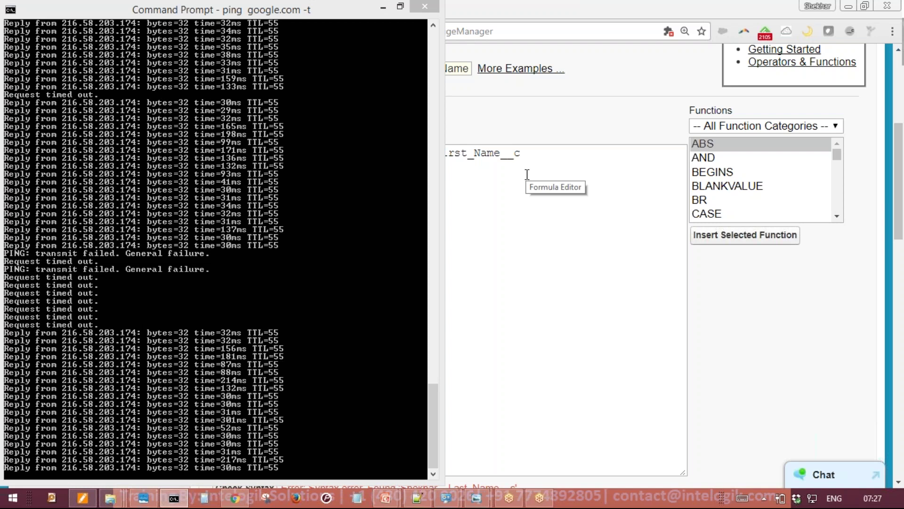
{"action": "mouse_move", "coordinate": [375, 180]}
{"action": "left_mouse_down"}
{"action": "mouse_move", "coordinate": [323, 247]}
{"action": "mouse_move", "coordinate": [329, 306]}
{"action": "mouse_move", "coordinate": [368, 315]}
{"action": "left_mouse_up"}
{"action": "mouse_move", "coordinate": [505, 203]}
{"action": "left_mouse_down"}
{"action": "mouse_move", "coordinate": [533, 221]}
{"action": "mouse_move", "coordinate": [505, 245]}
{"action": "left_mouse_up"}
{"action": "mouse_move", "coordinate": [633, 166]}
{"action": "left_mouse_down"}
{"action": "mouse_move", "coordinate": [646, 188]}
{"action": "mouse_move", "coordinate": [598, 203]}
{"action": "left_mouse_up"}
{"action": "left_click_drag", "start_coordinate": [682, 147], "coordinate": [685, 168]}
{"action": "mouse_move", "coordinate": [735, 132]}
{"action": "left_mouse_down"}
{"action": "mouse_move", "coordinate": [757, 148]}
{"action": "mouse_move", "coordinate": [782, 134]}
{"action": "mouse_move", "coordinate": [829, 132]}
{"action": "mouse_move", "coordinate": [847, 118]}
{"action": "mouse_move", "coordinate": [880, 125]}
{"action": "left_mouse_up"}
{"action": "left_click", "coordinate": [518, 304]}
Underline the '3 Second' note, mark the formula with a red 4, then clear the annotations
{"action": "left_click_drag", "start_coordinate": [518, 304], "coordinate": [863, 153]}
{"action": "left_click_drag", "start_coordinate": [545, 335], "coordinate": [830, 208]}
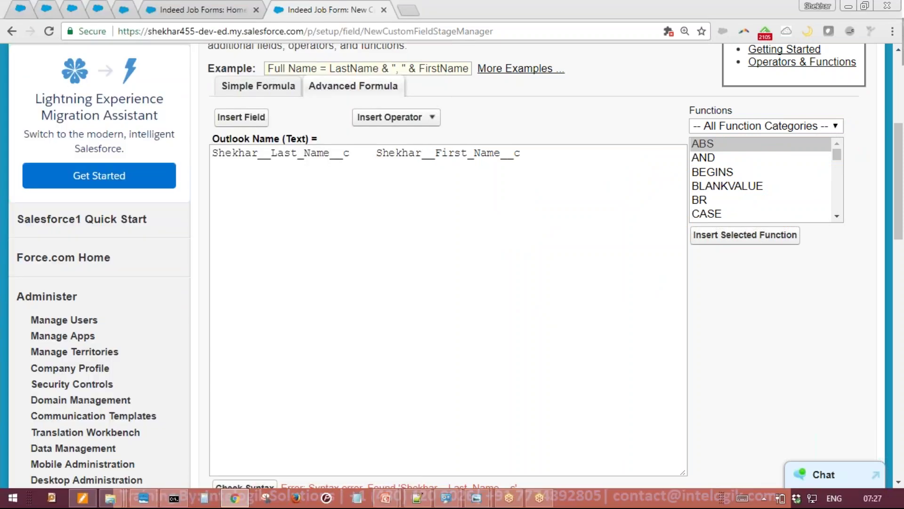
{"action": "mouse_move", "coordinate": [333, 232]}
{"action": "left_mouse_down"}
{"action": "mouse_move", "coordinate": [367, 299]}
{"action": "mouse_move", "coordinate": [387, 279]}
{"action": "left_mouse_up"}
{"action": "left_click_drag", "start_coordinate": [376, 256], "coordinate": [402, 332]}
{"action": "mouse_move", "coordinate": [389, 174]}
{"action": "left_mouse_down"}
{"action": "mouse_move", "coordinate": [421, 180]}
{"action": "mouse_move", "coordinate": [491, 330]}
{"action": "mouse_move", "coordinate": [307, 196]}
{"action": "left_mouse_up"}
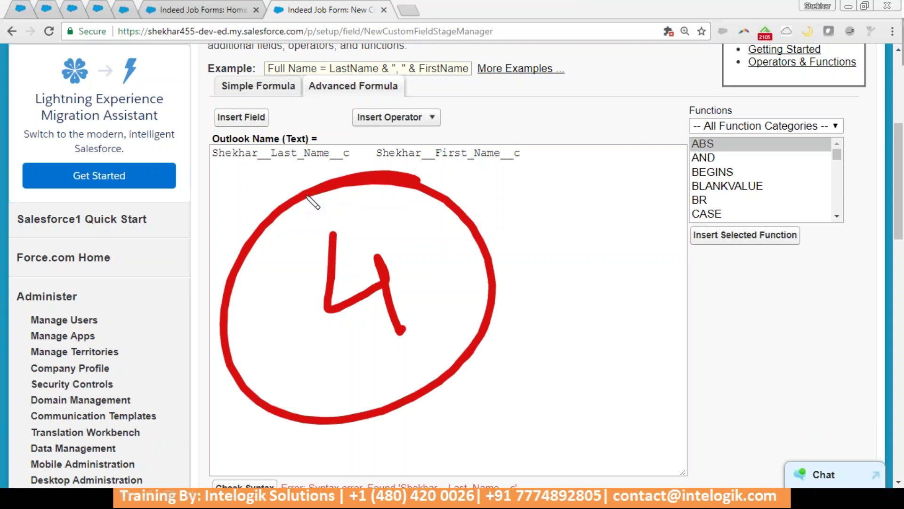
{"action": "key", "text": "e"}
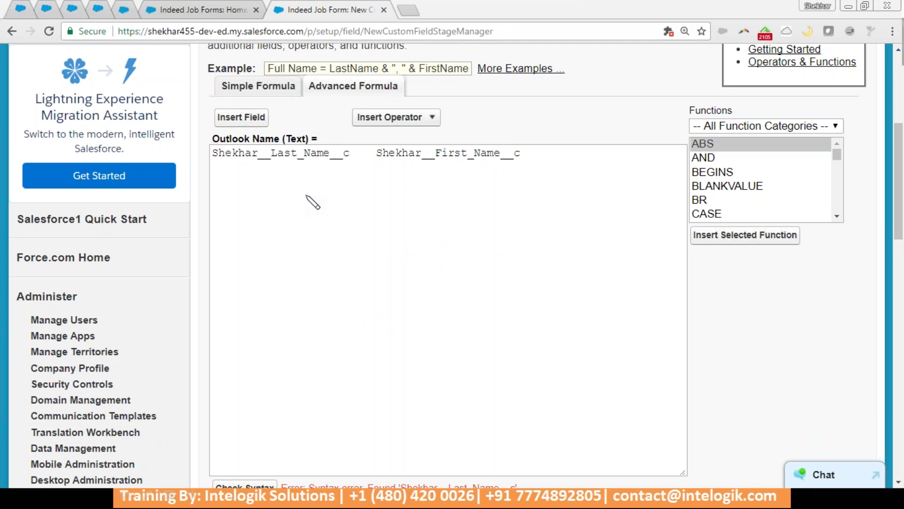
Point out both field names, then bring up the operator list with the caret between them
{"action": "mouse_move", "coordinate": [478, 308]}
{"action": "left_mouse_down"}
{"action": "mouse_move", "coordinate": [256, 253]}
{"action": "mouse_move", "coordinate": [258, 192]}
{"action": "mouse_move", "coordinate": [306, 235]}
{"action": "left_mouse_up"}
{"action": "mouse_move", "coordinate": [261, 346]}
{"action": "left_mouse_down"}
{"action": "mouse_move", "coordinate": [394, 214]}
{"action": "mouse_move", "coordinate": [442, 217]}
{"action": "left_mouse_up"}
{"action": "mouse_move", "coordinate": [448, 86]}
{"action": "left_mouse_down"}
{"action": "mouse_move", "coordinate": [473, 106]}
{"action": "mouse_move", "coordinate": [371, 84]}
{"action": "left_mouse_up"}
{"action": "key", "text": "Escape"}
{"action": "left_click", "coordinate": [364, 153]}
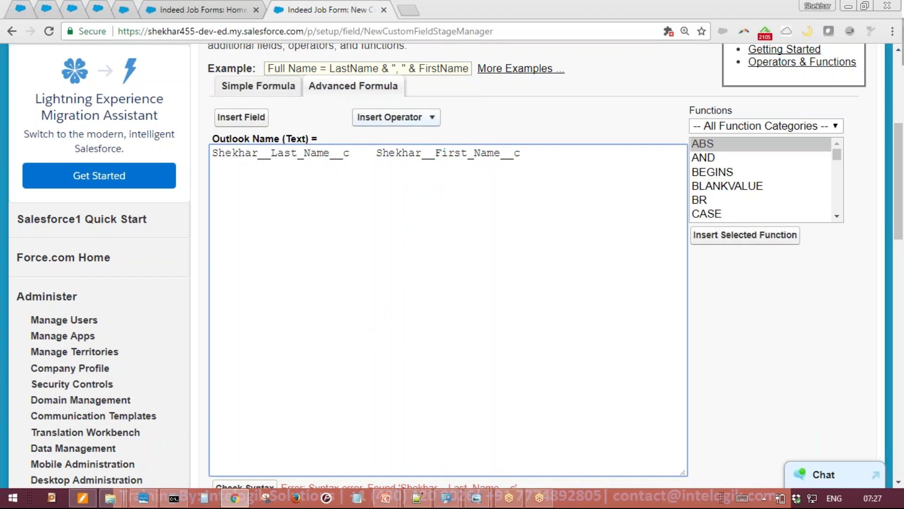
{"action": "left_click", "coordinate": [396, 118]}
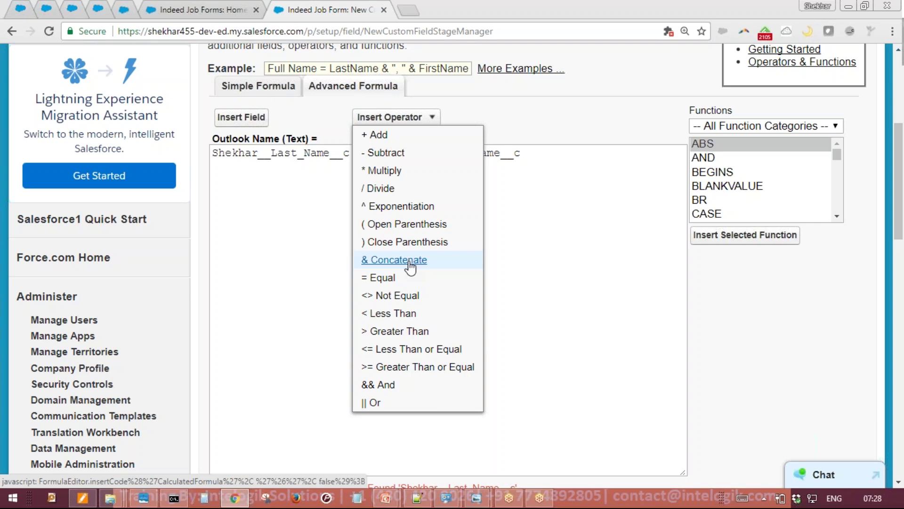
Insert the & operator between Shekhar__Last_Name__c and Shekhar__First_Name__c, then run Check Syntax again
{"action": "left_click", "coordinate": [398, 260]}
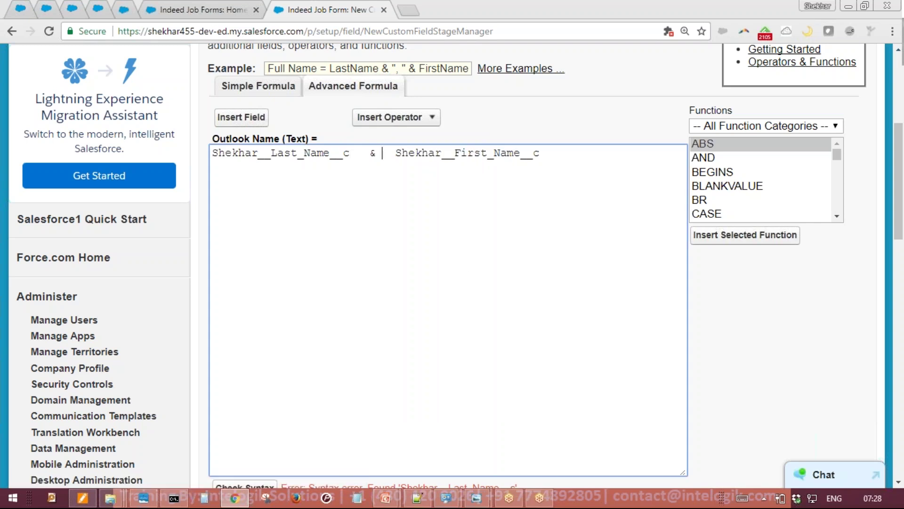
{"action": "mouse_move", "coordinate": [513, 87]}
{"action": "left_mouse_down"}
{"action": "mouse_move", "coordinate": [193, 111]}
{"action": "mouse_move", "coordinate": [587, 127]}
{"action": "mouse_move", "coordinate": [556, 101]}
{"action": "left_mouse_up"}
{"action": "left_click_drag", "start_coordinate": [362, 345], "coordinate": [412, 351]}
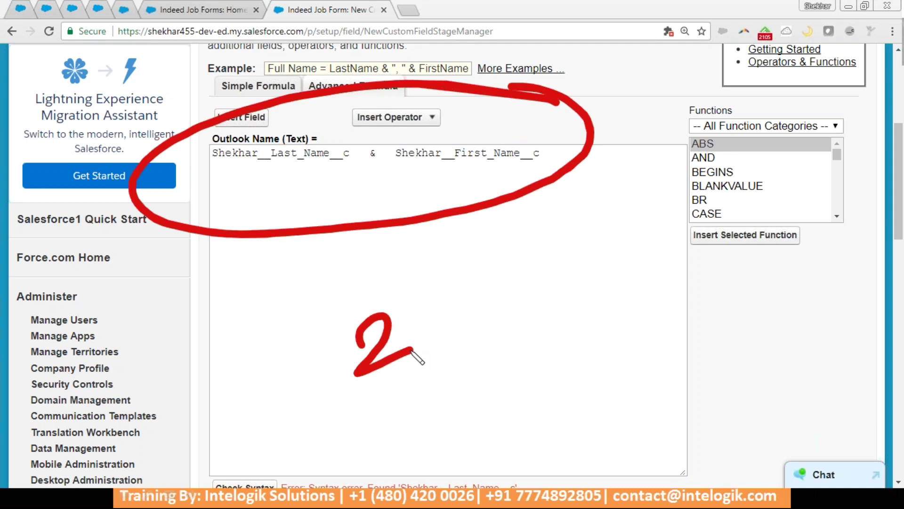
{"action": "key", "text": "e"}
{"action": "key", "text": "Escape"}
{"action": "scroll", "coordinate": [470, 214], "scroll_direction": "down", "scroll_amount": 2}
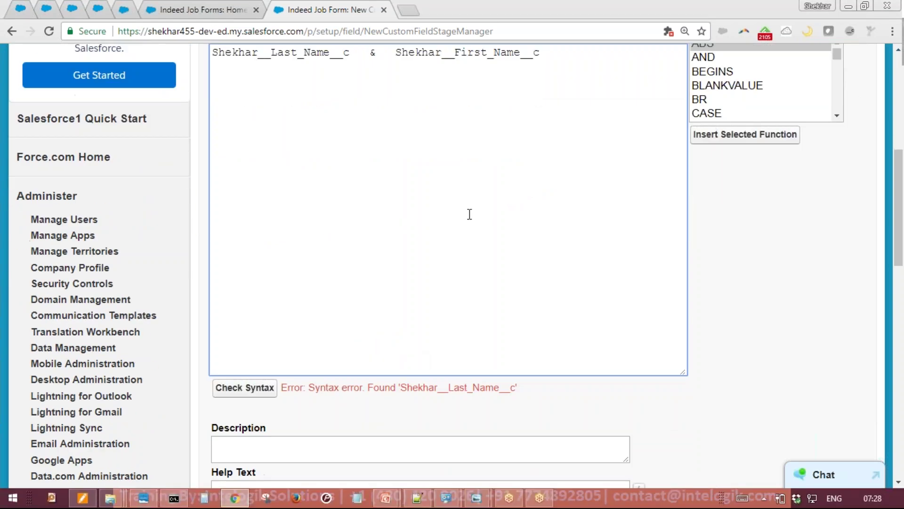
{"action": "left_click", "coordinate": [252, 395]}
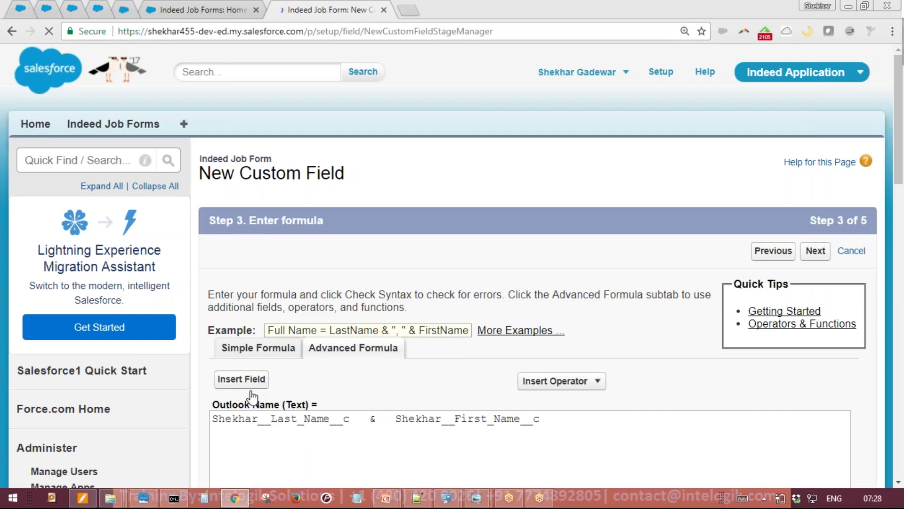
{"action": "scroll", "coordinate": [458, 213], "scroll_direction": "down", "scroll_amount": 5}
{"action": "scroll", "coordinate": [458, 213], "scroll_direction": "down", "scroll_amount": 4}
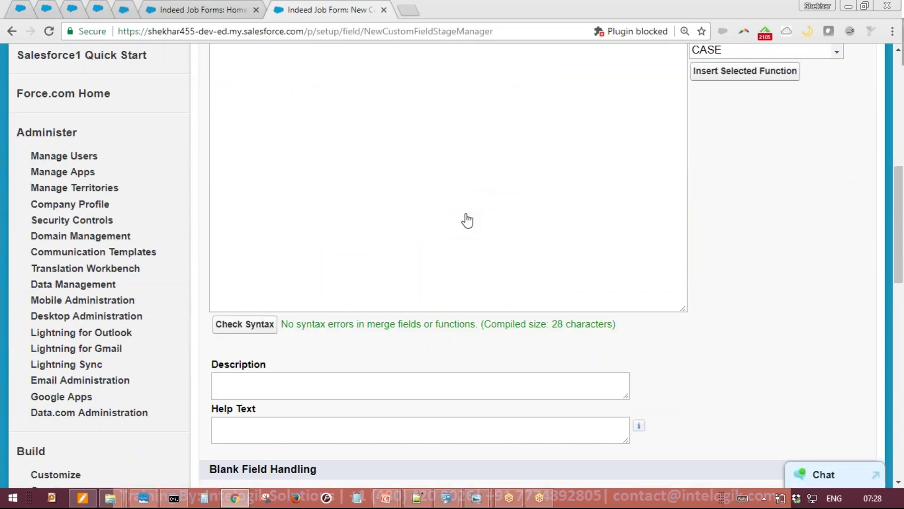
{"action": "mouse_move", "coordinate": [632, 295]}
{"action": "left_mouse_down"}
{"action": "mouse_move", "coordinate": [430, 380]}
{"action": "mouse_move", "coordinate": [469, 282]}
{"action": "left_mouse_up"}
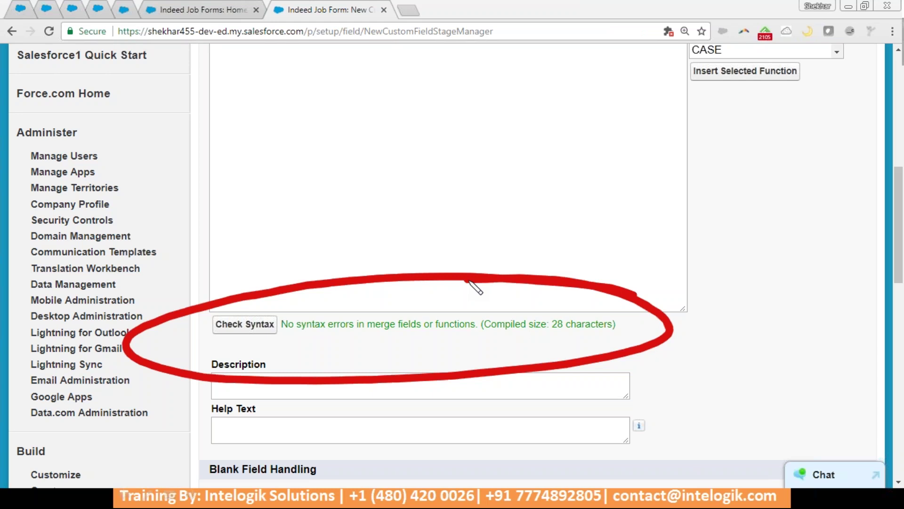
{"action": "key", "text": "e"}
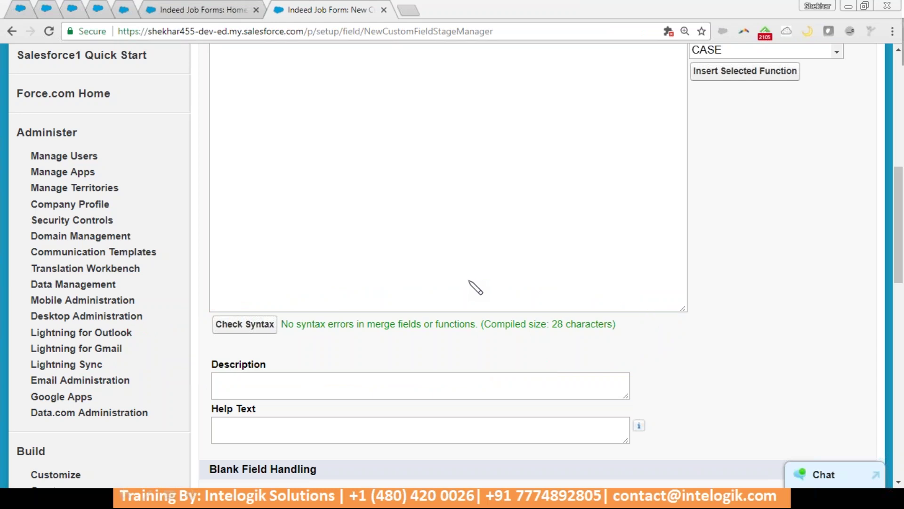
{"action": "scroll", "coordinate": [374, 242], "scroll_direction": "down", "scroll_amount": 5}
{"action": "mouse_move", "coordinate": [297, 125]}
{"action": "left_mouse_down"}
{"action": "mouse_move", "coordinate": [188, 141]}
{"action": "mouse_move", "coordinate": [266, 113]}
{"action": "left_mouse_up"}
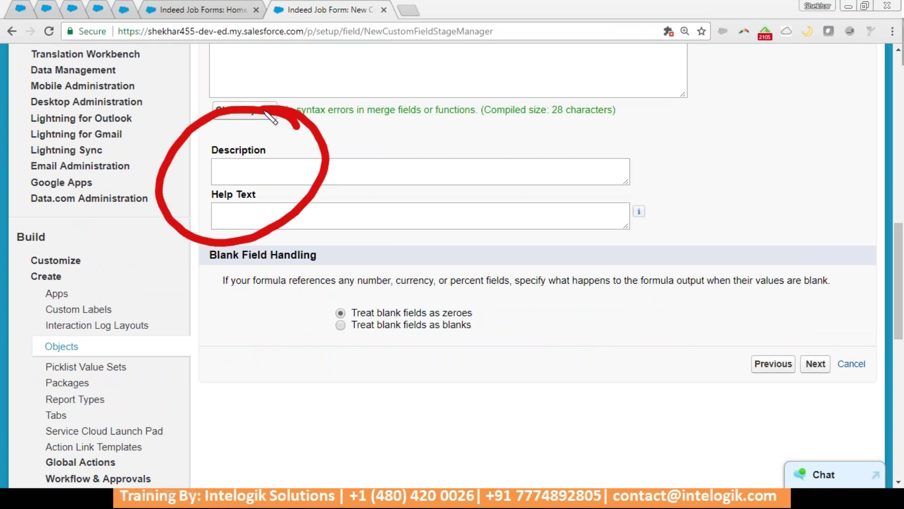
{"action": "left_click_drag", "start_coordinate": [379, 155], "coordinate": [565, 61]}
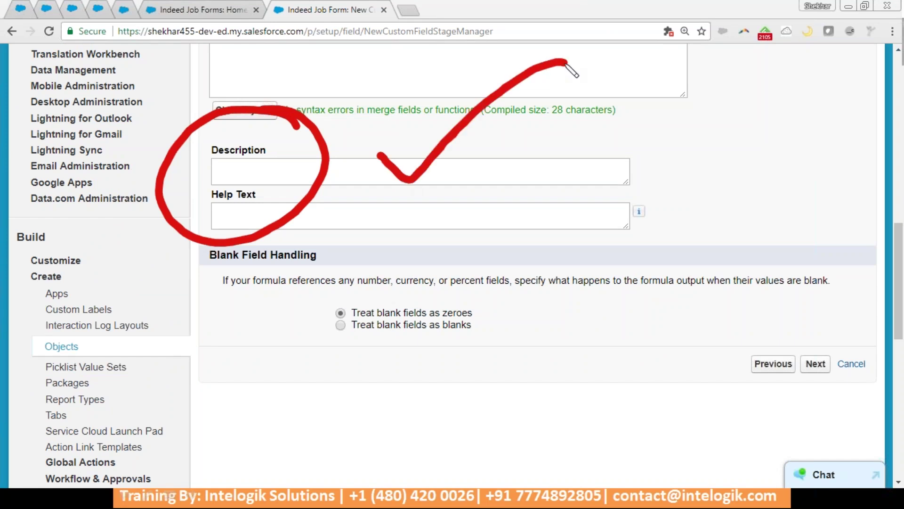
{"action": "key", "text": "e"}
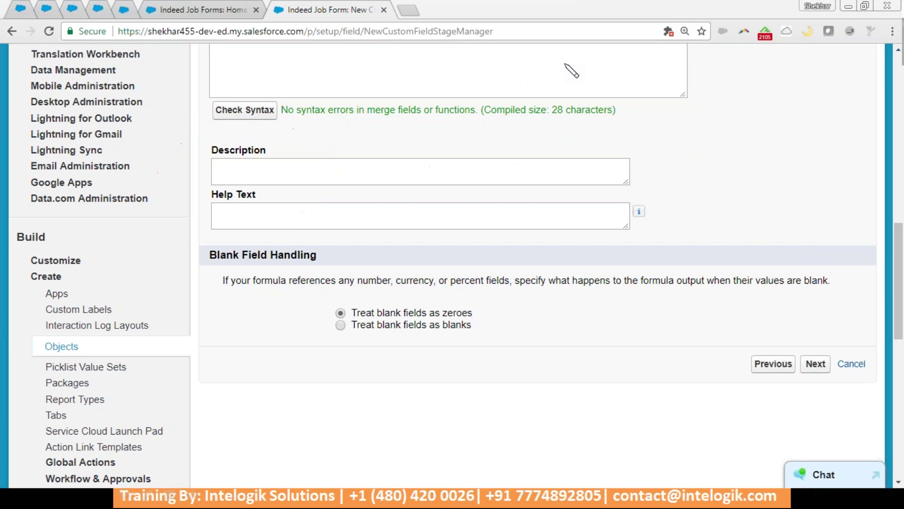
{"action": "mouse_move", "coordinate": [330, 219]}
{"action": "left_mouse_down"}
{"action": "mouse_move", "coordinate": [204, 233]}
{"action": "mouse_move", "coordinate": [351, 231]}
{"action": "mouse_move", "coordinate": [306, 222]}
{"action": "left_mouse_up"}
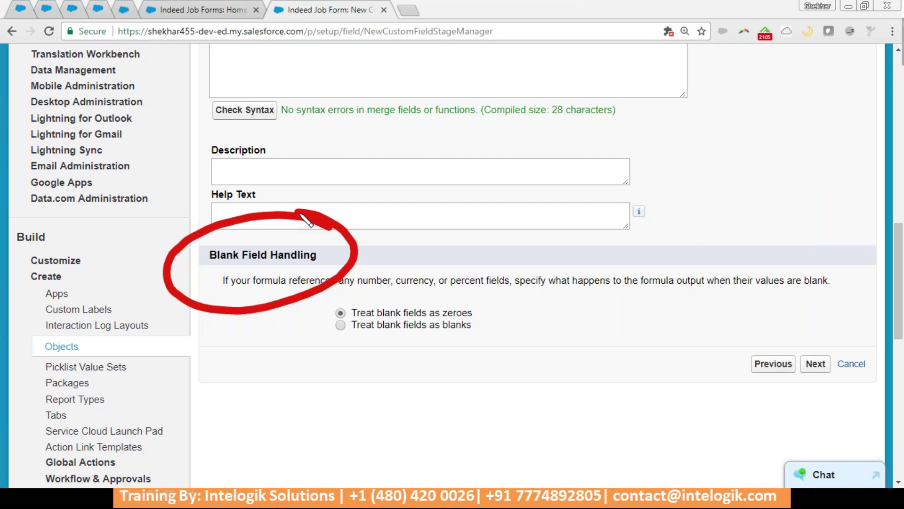
{"action": "mouse_move", "coordinate": [646, 149]}
{"action": "left_mouse_down"}
{"action": "mouse_move", "coordinate": [490, 178]}
{"action": "mouse_move", "coordinate": [402, 230]}
{"action": "mouse_move", "coordinate": [475, 237]}
{"action": "left_mouse_up"}
{"action": "mouse_move", "coordinate": [648, 354]}
{"action": "left_mouse_down"}
{"action": "mouse_move", "coordinate": [438, 379]}
{"action": "mouse_move", "coordinate": [416, 339]}
{"action": "mouse_move", "coordinate": [453, 349]}
{"action": "left_mouse_up"}
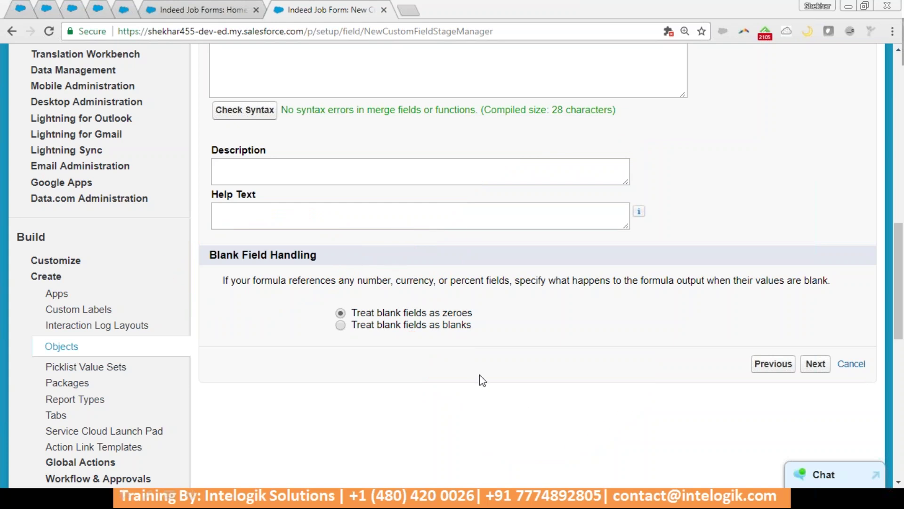
Treat blank fields as blanks, make Outlook Name visible to every profile, and advance to Step 5
{"action": "left_click", "coordinate": [458, 329]}
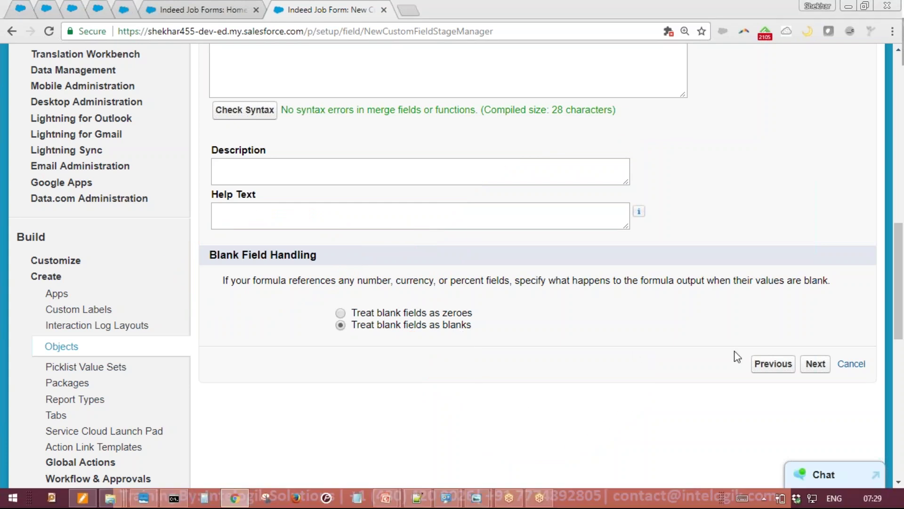
{"action": "left_click", "coordinate": [816, 364]}
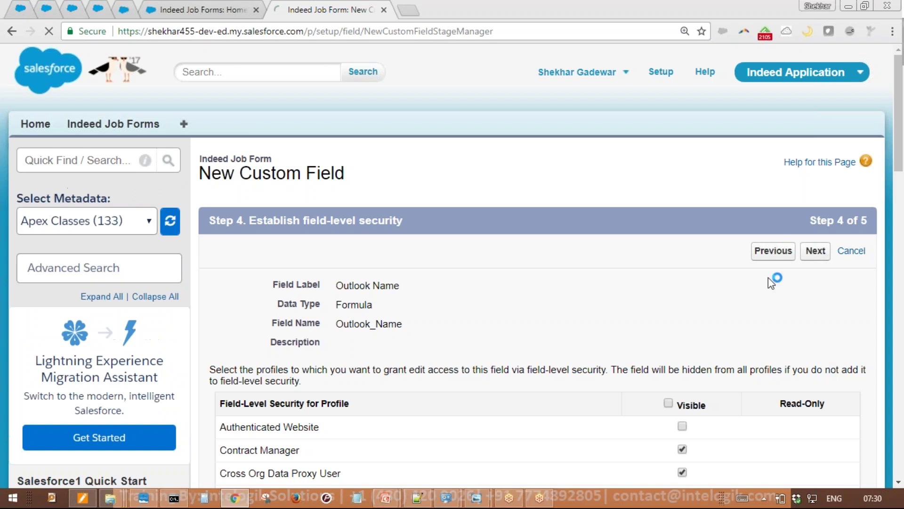
{"action": "scroll", "coordinate": [559, 219], "scroll_direction": "down", "scroll_amount": 3}
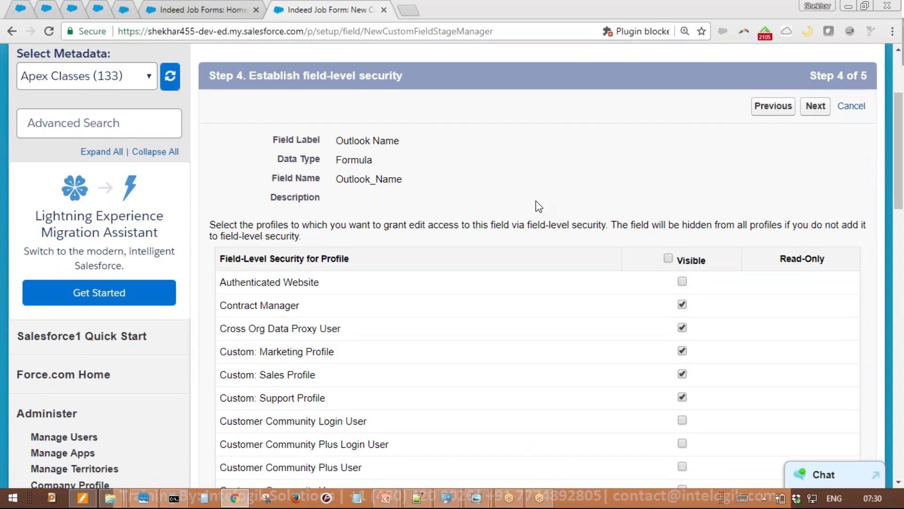
{"action": "mouse_move", "coordinate": [391, 221]}
{"action": "left_mouse_down"}
{"action": "mouse_move", "coordinate": [179, 322]}
{"action": "mouse_move", "coordinate": [395, 221]}
{"action": "mouse_move", "coordinate": [665, 215]}
{"action": "mouse_move", "coordinate": [689, 175]}
{"action": "left_mouse_up"}
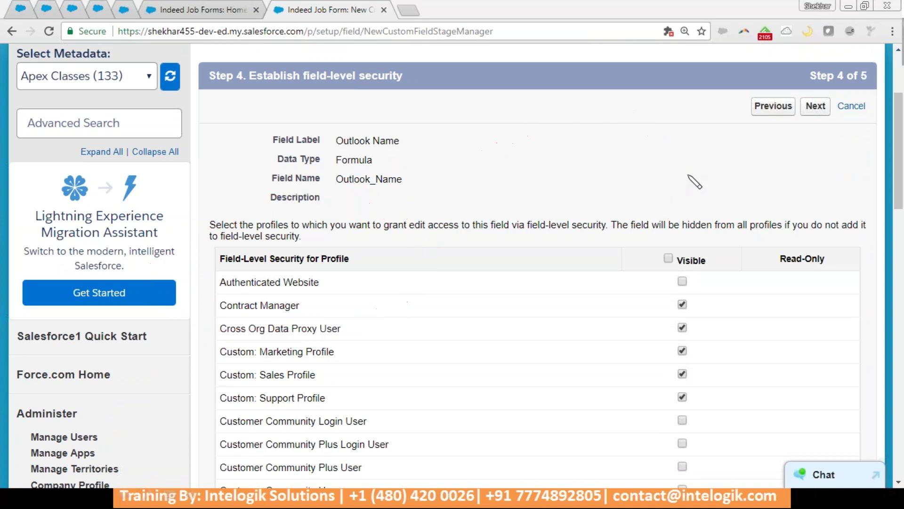
{"action": "left_click", "coordinate": [670, 257]}
{"action": "left_click", "coordinate": [815, 106]}
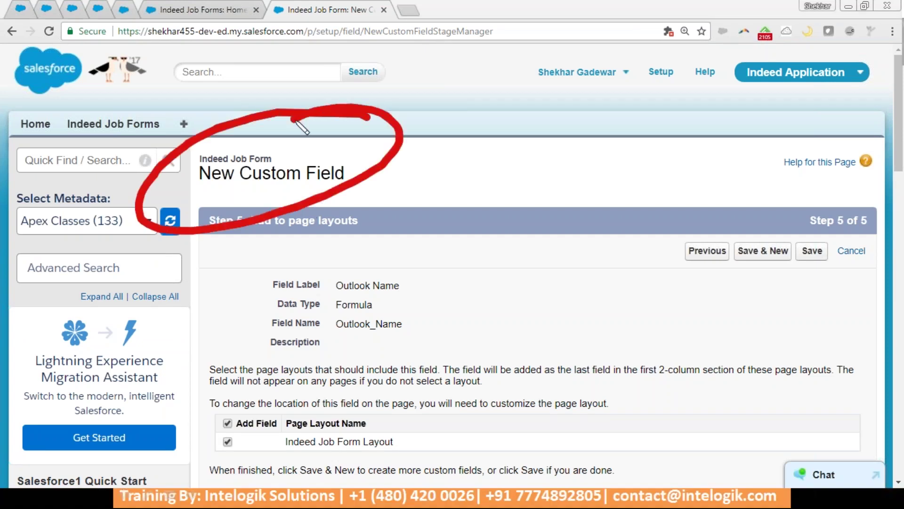
Save Outlook Name onto Indeed Job Form Layout and return to the Indeed Job Forms home list
{"action": "left_click_drag", "start_coordinate": [325, 313], "coordinate": [360, 283]}
{"action": "mouse_move", "coordinate": [860, 212]}
{"action": "left_mouse_down"}
{"action": "mouse_move", "coordinate": [787, 226]}
{"action": "mouse_move", "coordinate": [848, 289]}
{"action": "mouse_move", "coordinate": [847, 207]}
{"action": "left_mouse_up"}
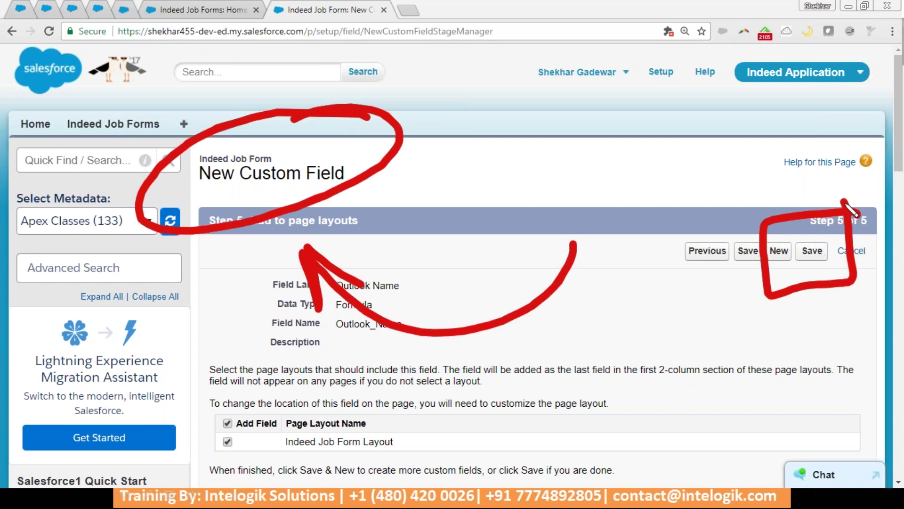
{"action": "key", "text": "Escape"}
{"action": "left_click", "coordinate": [823, 251]}
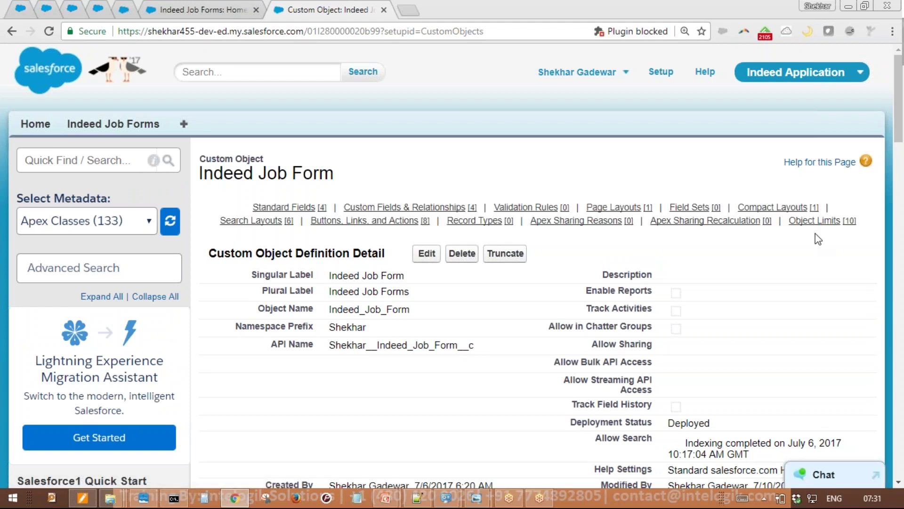
{"action": "left_click", "coordinate": [202, 10]}
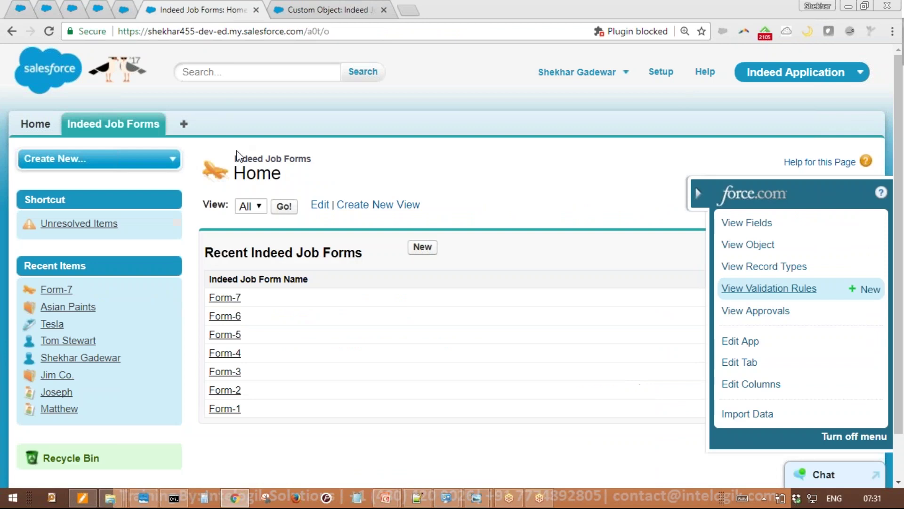
Create and save a new Indeed Job Form with the applicant's first and last name and Experience 5
{"action": "left_click", "coordinate": [416, 249]}
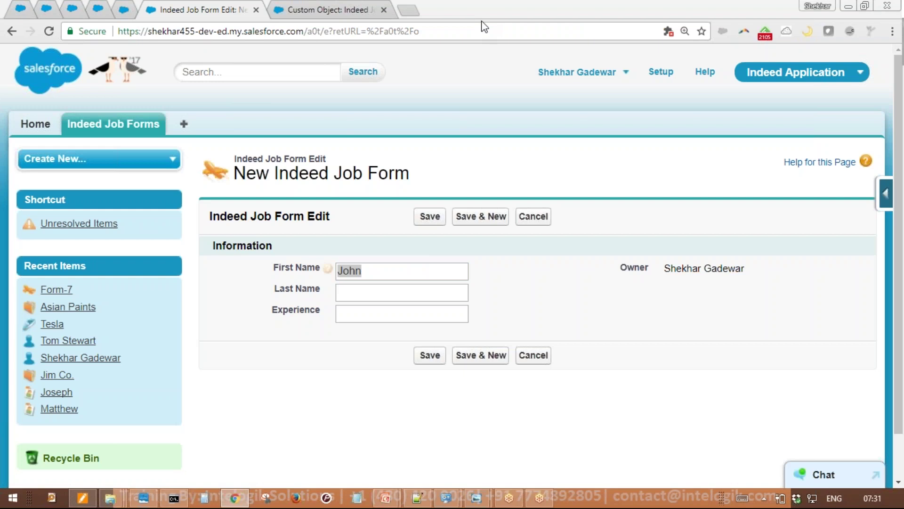
{"action": "left_click", "coordinate": [400, 292]}
{"action": "double_click", "coordinate": [399, 268]}
{"action": "key", "text": "Tab"}
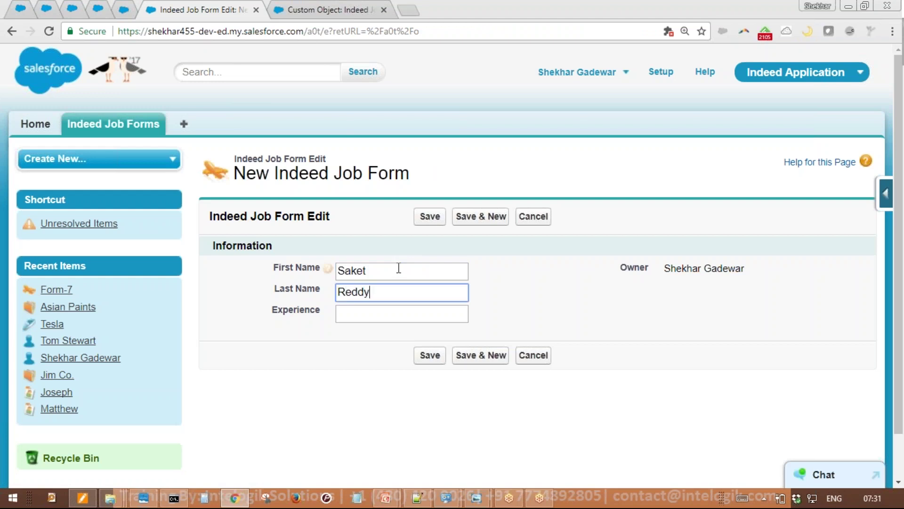
{"action": "key", "text": "Tab"}
{"action": "type", "text": "5"}
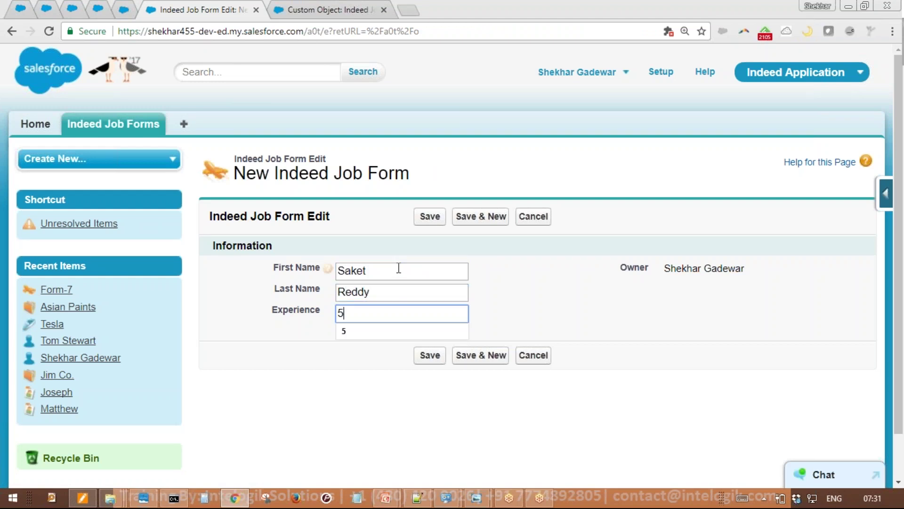
{"action": "left_click", "coordinate": [430, 355]}
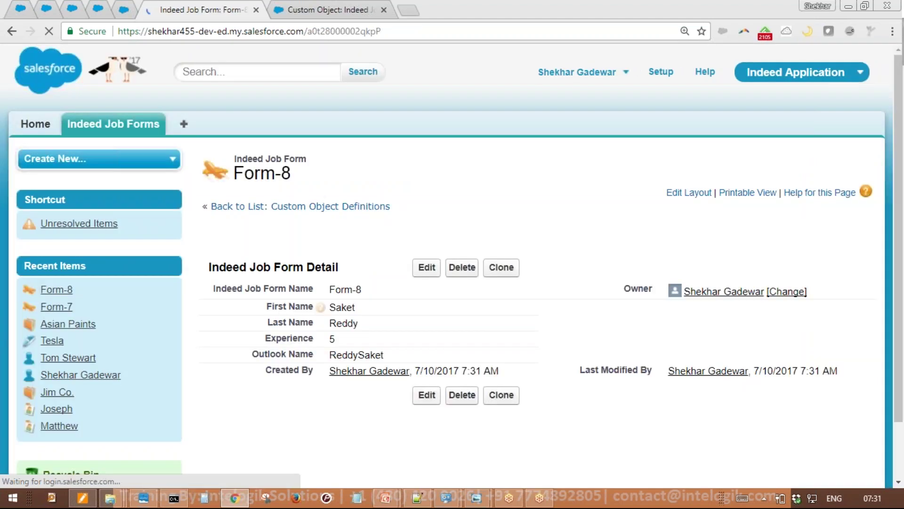
Check that Form-8's Outlook Name shows the last name run directly into the first name, without a space
{"action": "mouse_move", "coordinate": [428, 347]}
{"action": "left_mouse_down"}
{"action": "mouse_move", "coordinate": [425, 379]}
{"action": "mouse_move", "coordinate": [394, 340]}
{"action": "left_mouse_up"}
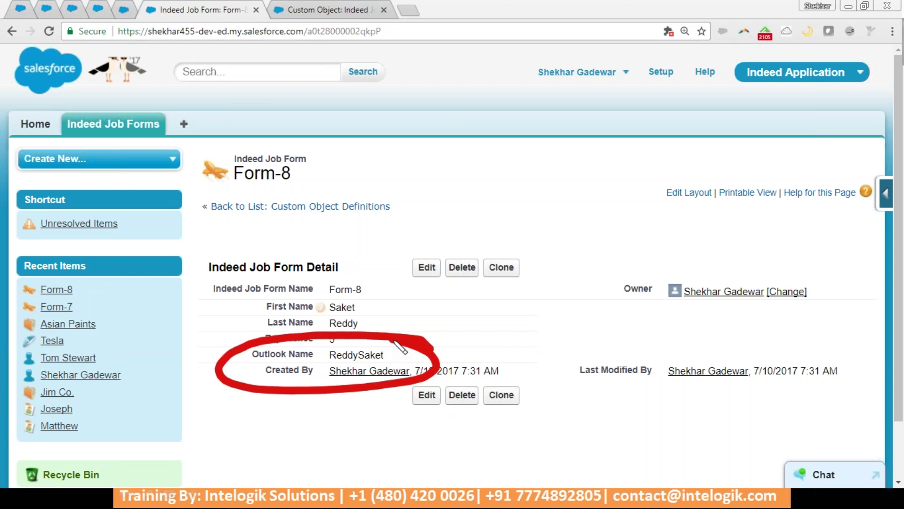
{"action": "key", "text": "e"}
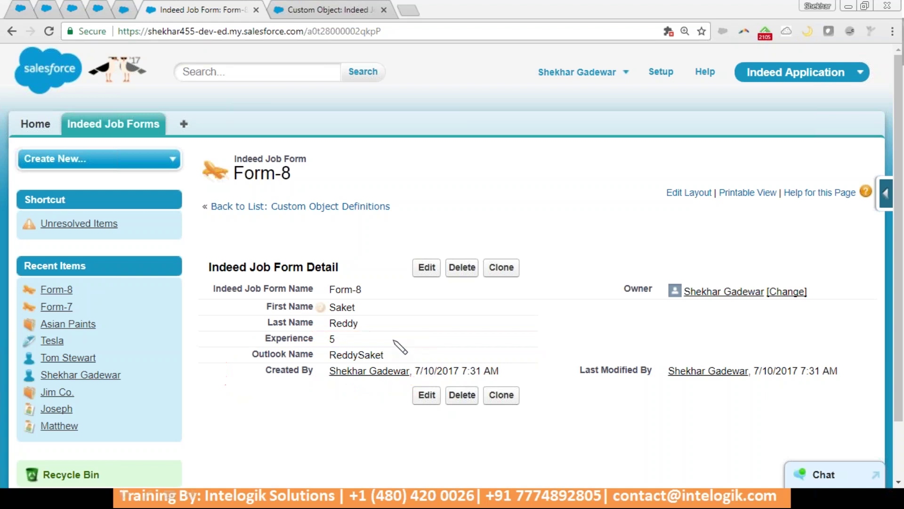
{"action": "left_click", "coordinate": [301, 10]}
{"action": "scroll", "coordinate": [355, 148], "scroll_direction": "down", "scroll_amount": 10}
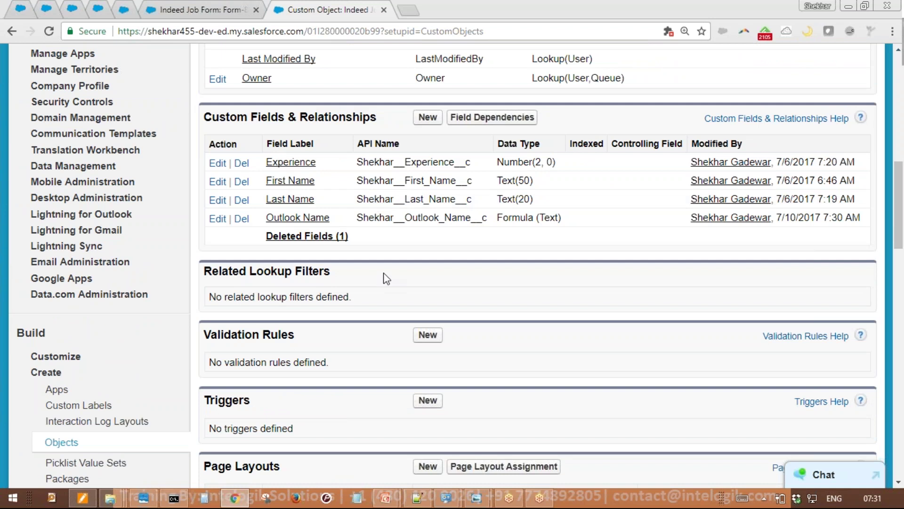
{"action": "left_click", "coordinate": [227, 219]}
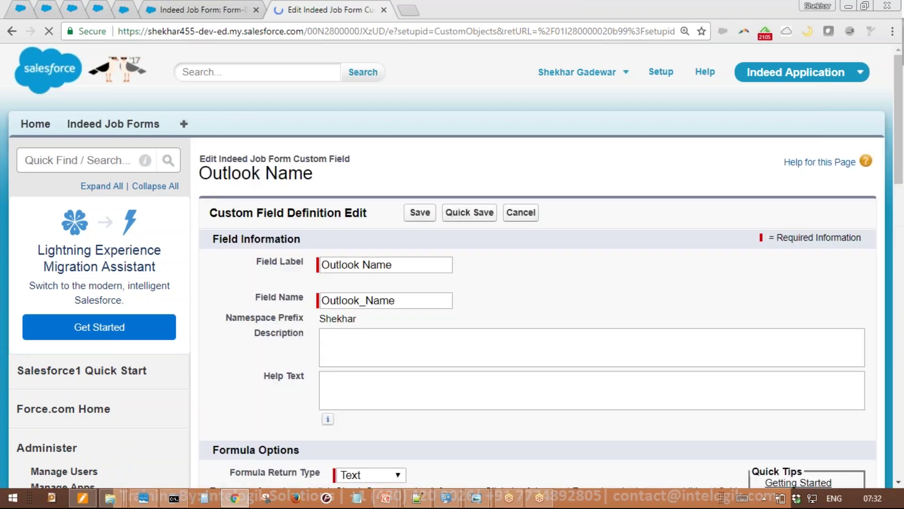
{"action": "scroll", "coordinate": [535, 166], "scroll_direction": "down", "scroll_amount": 10}
{"action": "scroll", "coordinate": [512, 234], "scroll_direction": "down", "scroll_amount": 2}
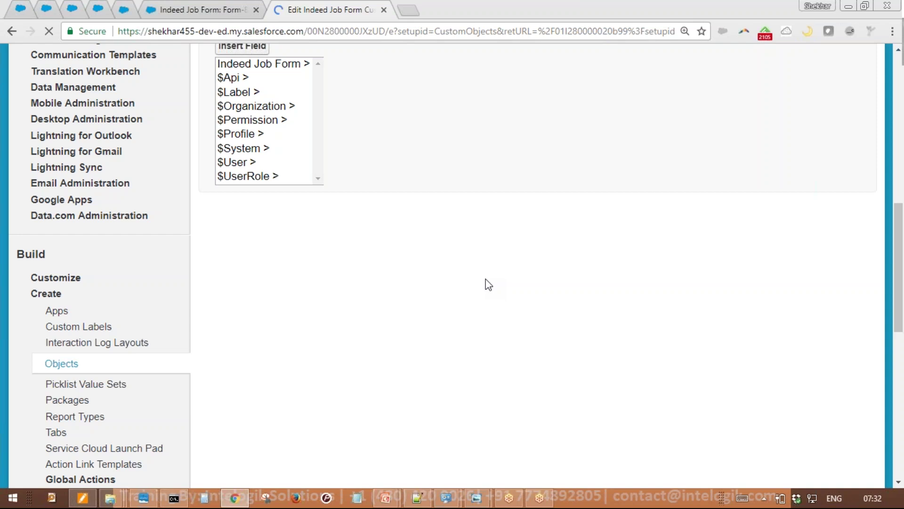
{"action": "scroll", "coordinate": [469, 311], "scroll_direction": "up", "scroll_amount": 7}
{"action": "scroll", "coordinate": [533, 162], "scroll_direction": "down", "scroll_amount": 5}
{"action": "scroll", "coordinate": [533, 162], "scroll_direction": "down", "scroll_amount": 12}
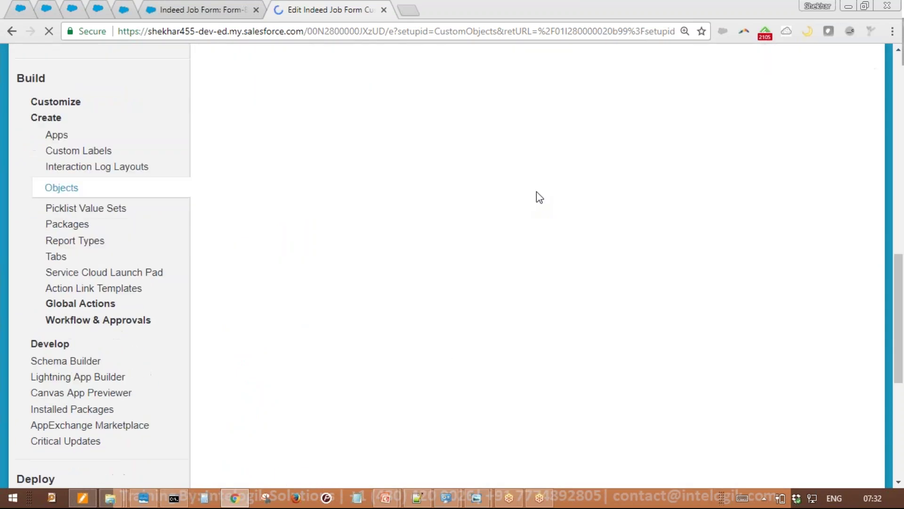
{"action": "scroll", "coordinate": [531, 175], "scroll_direction": "up", "scroll_amount": 11}
{"action": "scroll", "coordinate": [486, 321], "scroll_direction": "up", "scroll_amount": 5}
{"action": "scroll", "coordinate": [514, 371], "scroll_direction": "down", "scroll_amount": 3}
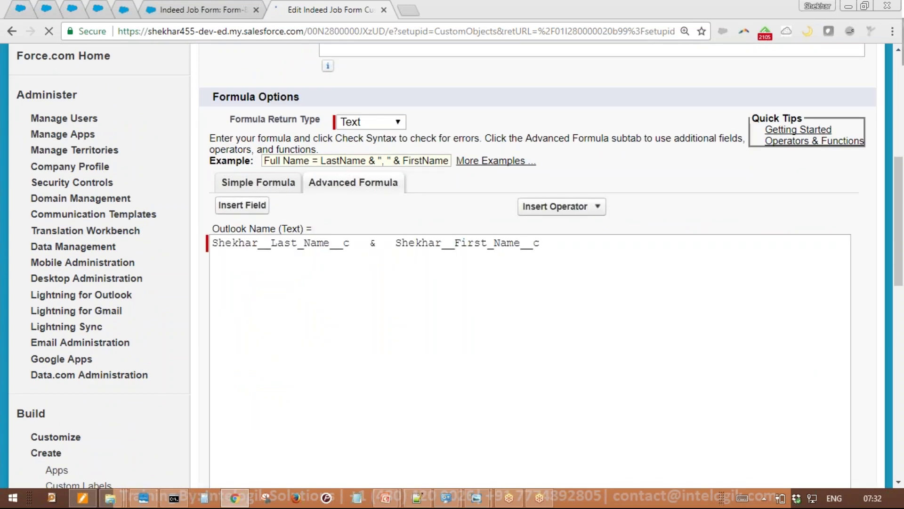
{"action": "mouse_move", "coordinate": [560, 207]}
{"action": "left_mouse_down"}
{"action": "mouse_move", "coordinate": [193, 304]}
{"action": "mouse_move", "coordinate": [454, 179]}
{"action": "left_mouse_up"}
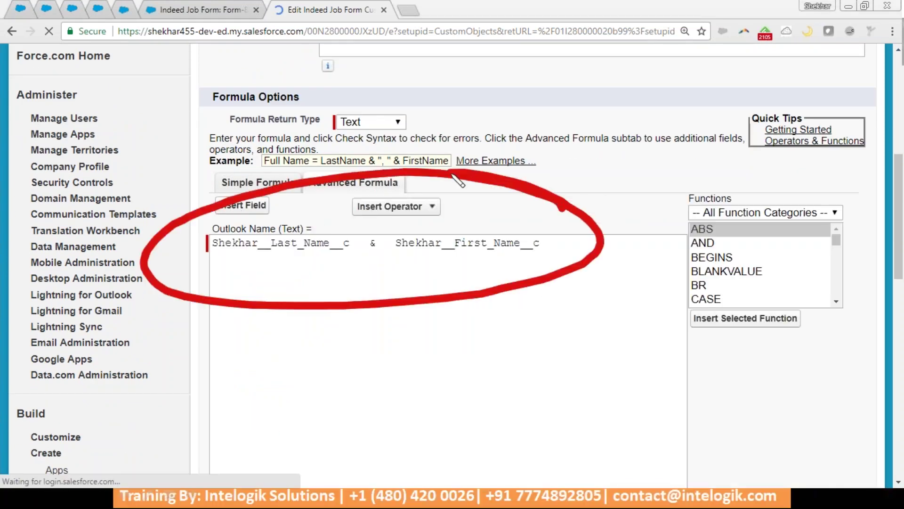
{"action": "scroll", "coordinate": [456, 179], "scroll_direction": "down", "scroll_amount": 3}
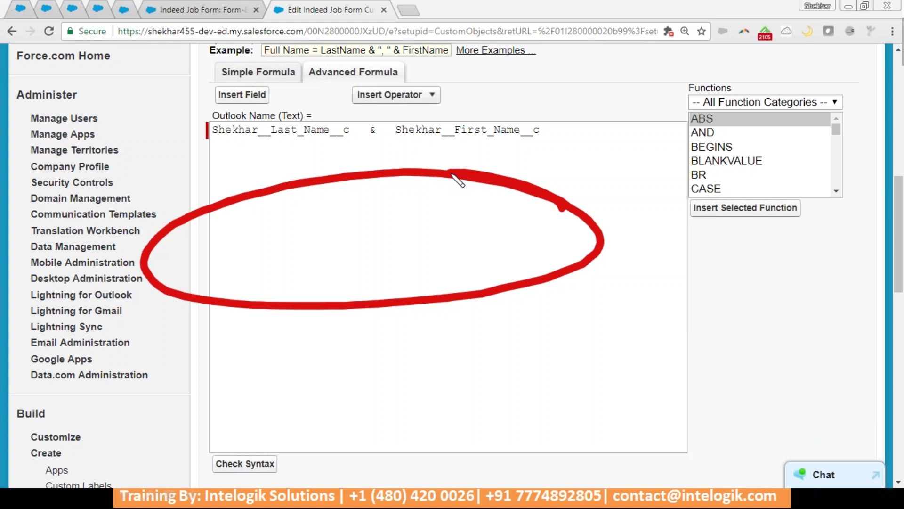
{"action": "key", "text": "e"}
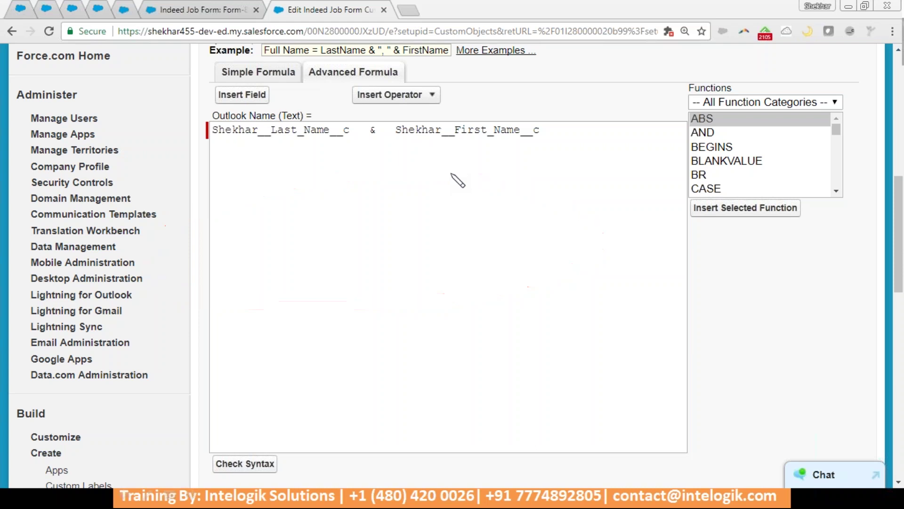
{"action": "mouse_move", "coordinate": [426, 99]}
{"action": "left_mouse_down"}
{"action": "mouse_move", "coordinate": [360, 98]}
{"action": "mouse_move", "coordinate": [404, 183]}
{"action": "mouse_move", "coordinate": [418, 111]}
{"action": "left_mouse_up"}
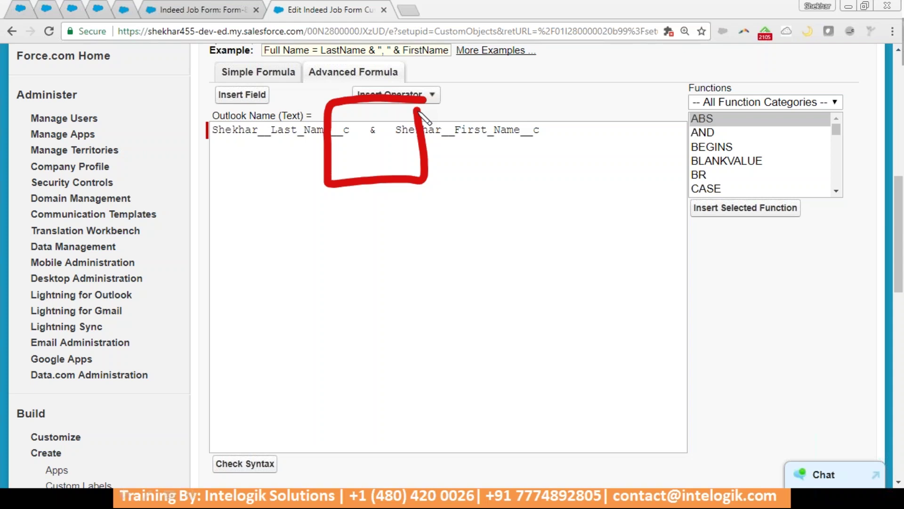
{"action": "key", "text": "Escape"}
{"action": "left_click_drag", "start_coordinate": [294, 300], "coordinate": [323, 401]}
{"action": "left_click_drag", "start_coordinate": [251, 328], "coordinate": [333, 259]}
{"action": "left_click_drag", "start_coordinate": [355, 308], "coordinate": [396, 323]}
{"action": "left_click_drag", "start_coordinate": [380, 267], "coordinate": [440, 312]}
{"action": "left_click_drag", "start_coordinate": [409, 259], "coordinate": [411, 330]}
{"action": "left_click_drag", "start_coordinate": [421, 206], "coordinate": [463, 303]}
{"action": "left_click_drag", "start_coordinate": [415, 259], "coordinate": [473, 224]}
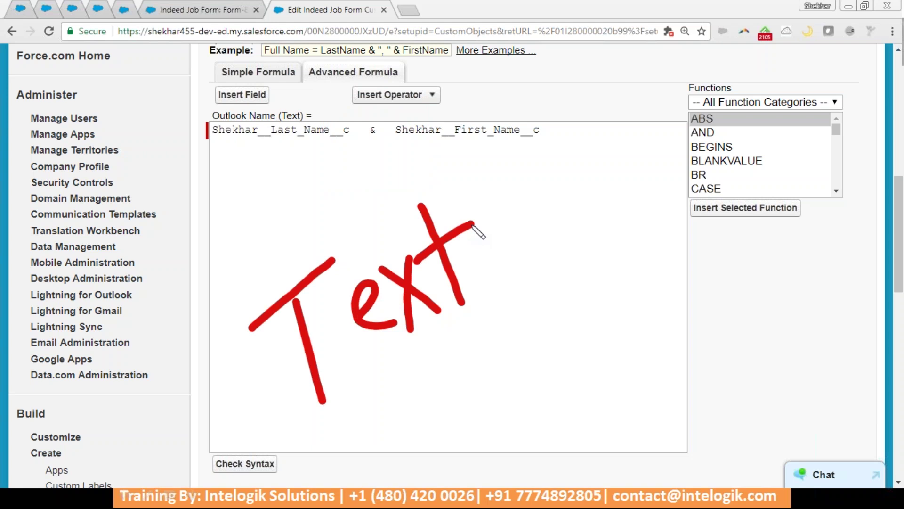
{"action": "left_click_drag", "start_coordinate": [534, 312], "coordinate": [534, 337]}
{"action": "mouse_move", "coordinate": [730, 262]}
{"action": "left_mouse_down"}
{"action": "mouse_move", "coordinate": [744, 258]}
{"action": "mouse_move", "coordinate": [739, 292]}
{"action": "left_mouse_up"}
{"action": "left_click_drag", "start_coordinate": [740, 369], "coordinate": [525, 435]}
{"action": "left_click_drag", "start_coordinate": [531, 456], "coordinate": [759, 383]}
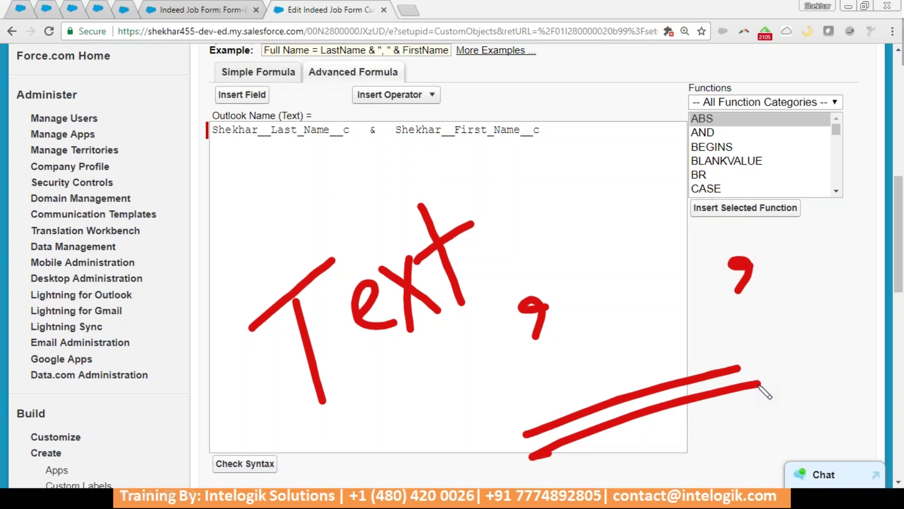
{"action": "key", "text": "e"}
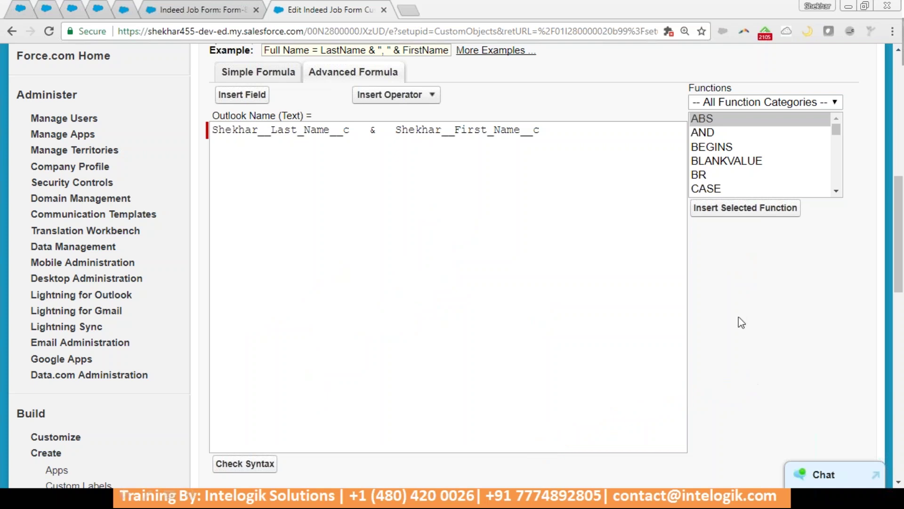
Replace the & between Shekhar__Last_Name__c and Shekhar__First_Name__c with ' ', then select the whole formula
{"action": "left_click", "coordinate": [386, 156]}
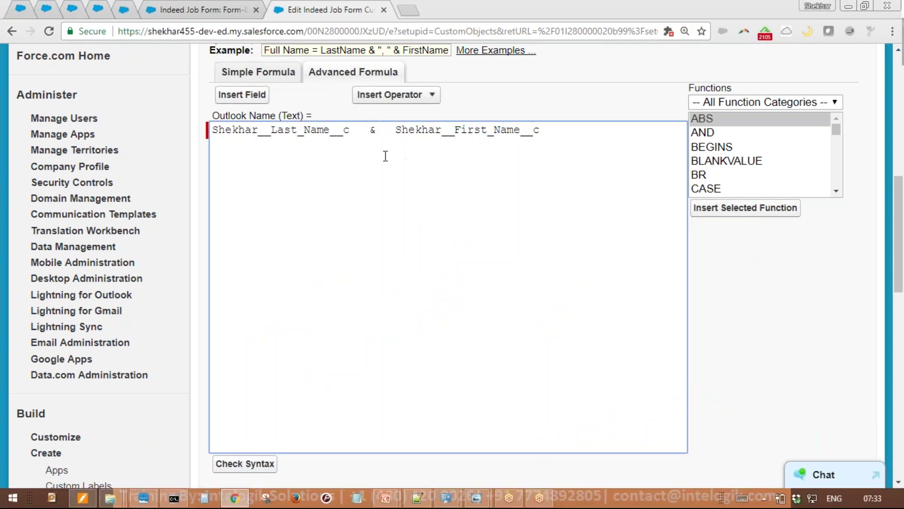
{"action": "key", "text": "BackSpace"}
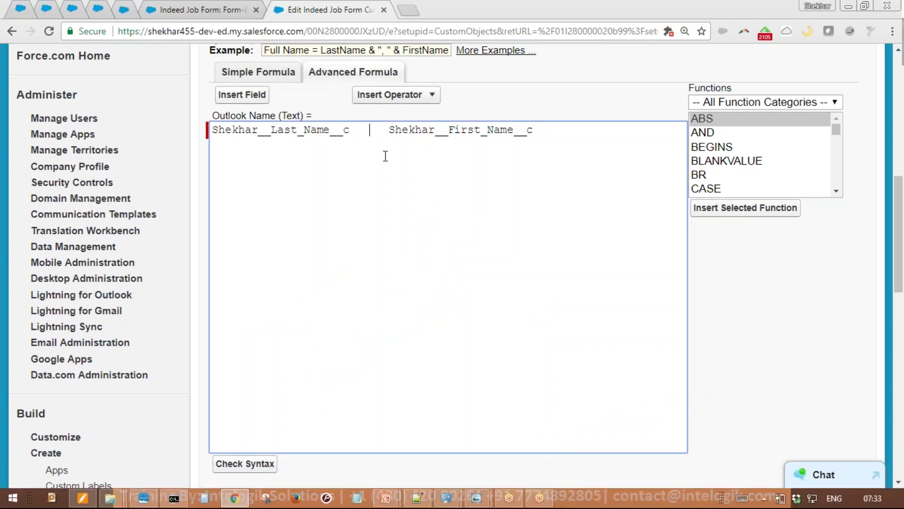
{"action": "type", "text": "' '"}
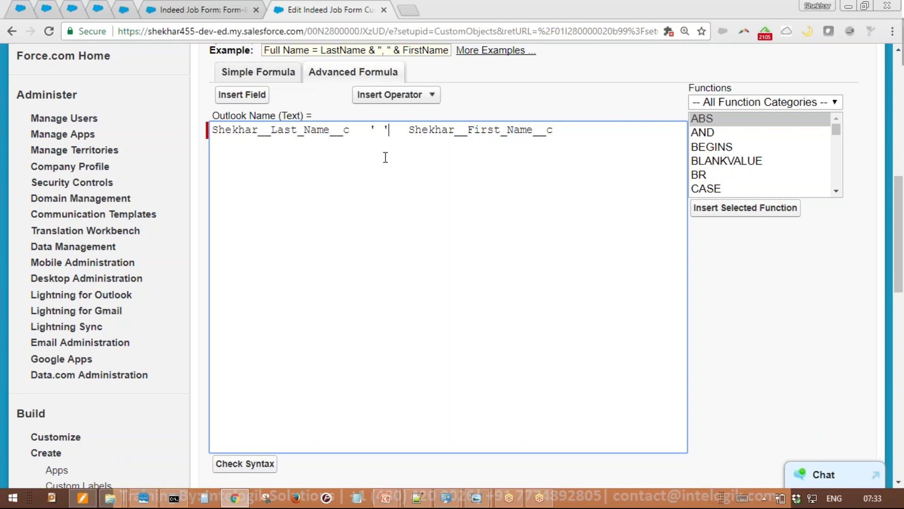
{"action": "key", "text": "ctrl+a"}
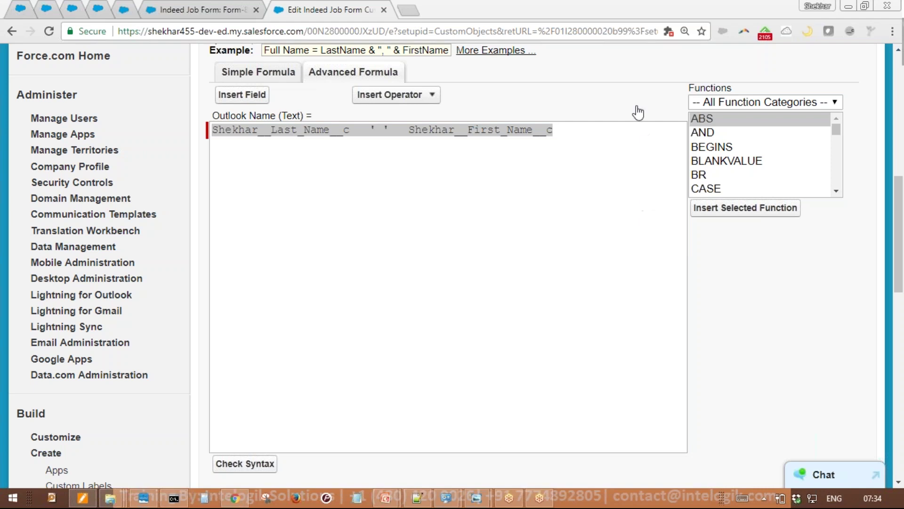
{"action": "scroll", "coordinate": [641, 111], "scroll_direction": "up", "scroll_amount": 8}
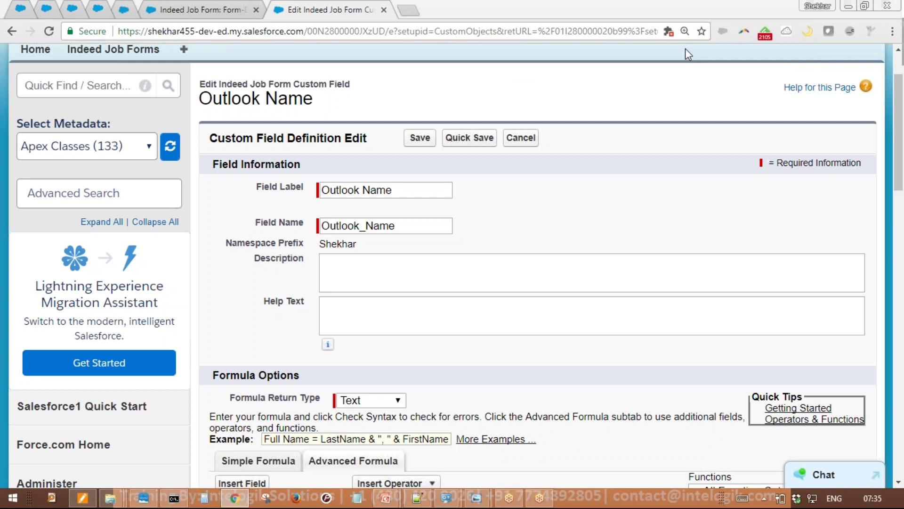
{"action": "scroll", "coordinate": [648, 172], "scroll_direction": "down", "scroll_amount": 5}
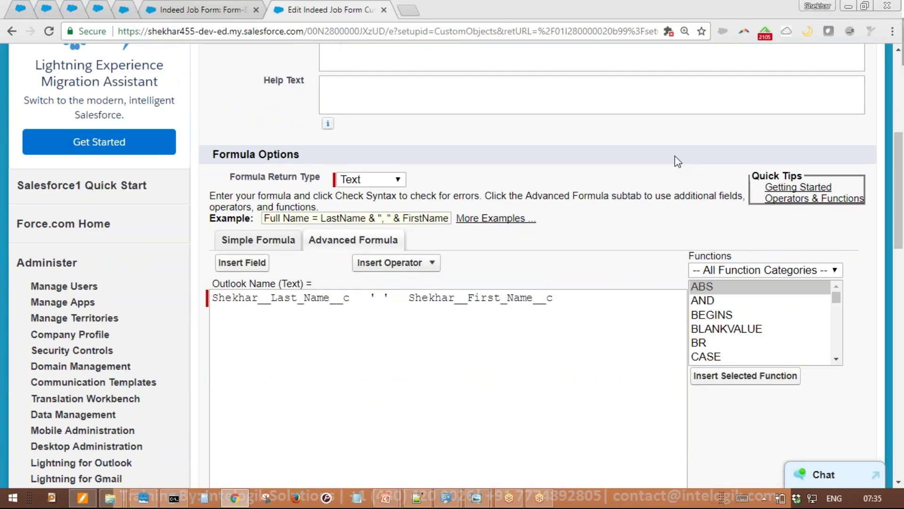
{"action": "mouse_move", "coordinate": [214, 354]}
{"action": "left_mouse_down"}
{"action": "mouse_move", "coordinate": [231, 371]}
{"action": "mouse_move", "coordinate": [284, 318]}
{"action": "left_mouse_up"}
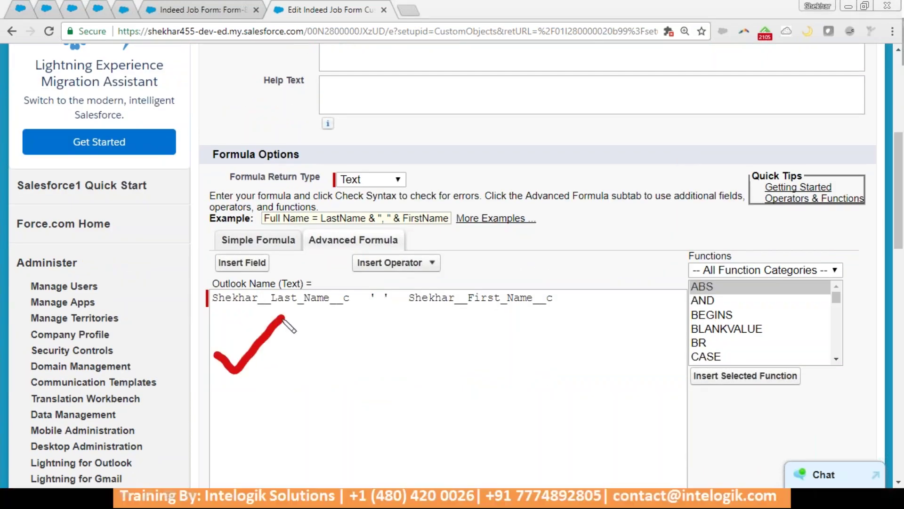
{"action": "mouse_move", "coordinate": [348, 351]}
{"action": "left_mouse_down"}
{"action": "mouse_move", "coordinate": [385, 338]}
{"action": "mouse_move", "coordinate": [398, 319]}
{"action": "left_mouse_up"}
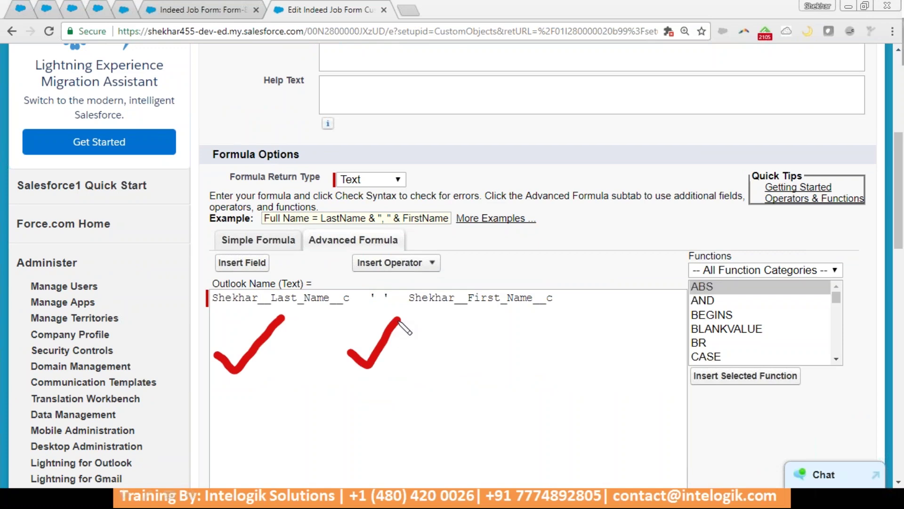
{"action": "key", "text": "e"}
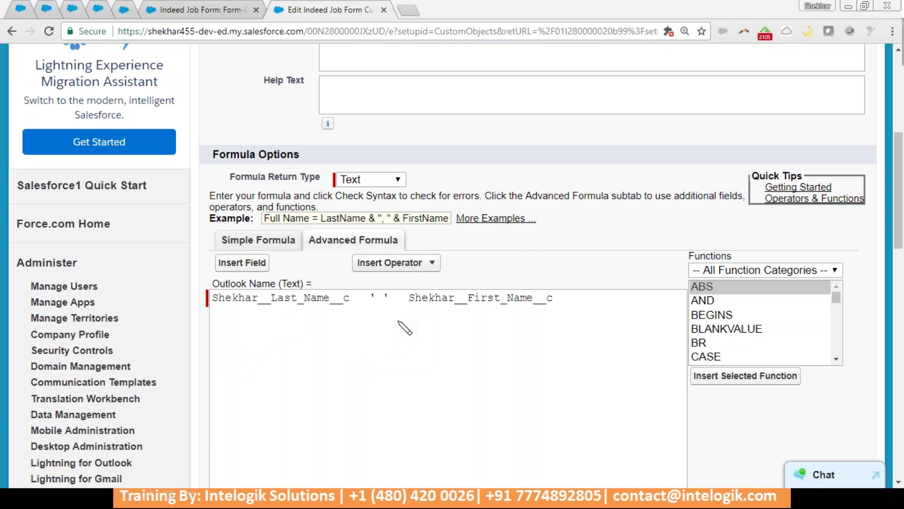
{"action": "left_click_drag", "start_coordinate": [369, 296], "coordinate": [362, 294]}
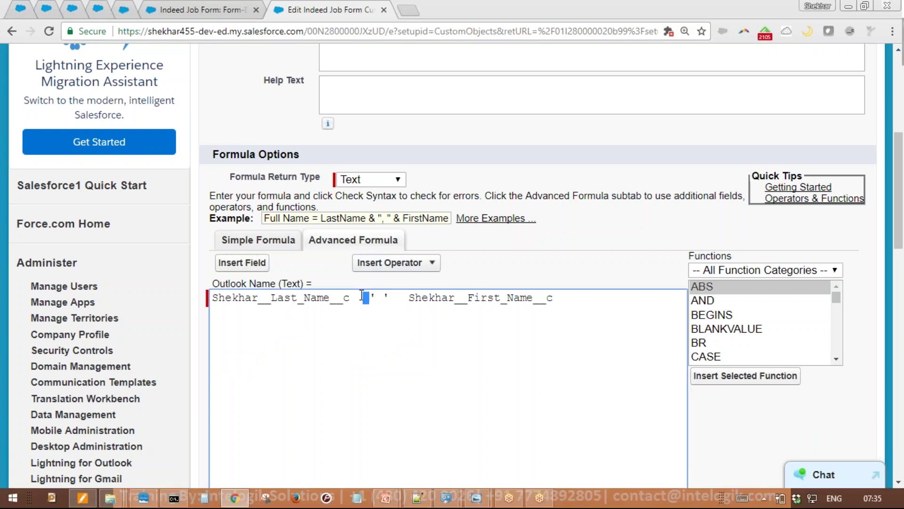
Make the formula Shekhar__Last_Name__c & ' ' & Shekhar__First_Name__c and Quick Save the field
{"action": "left_click", "coordinate": [358, 295]}
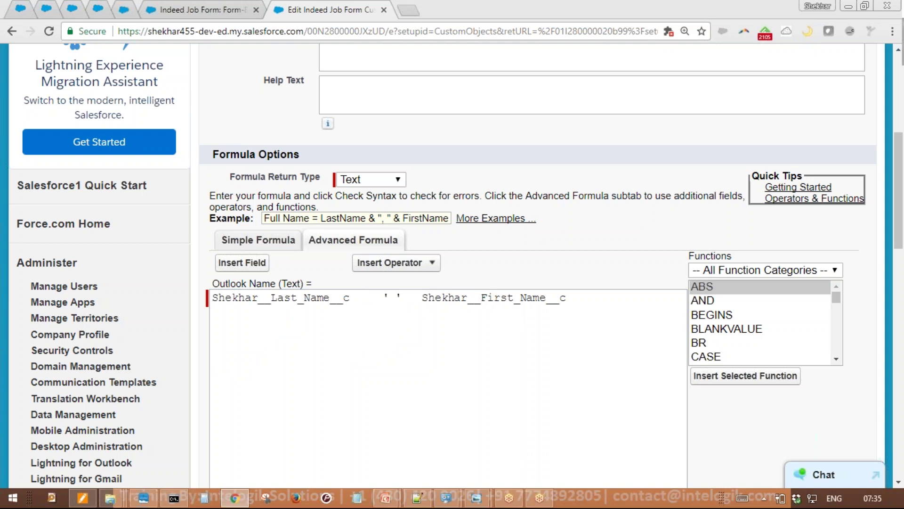
{"action": "left_click_drag", "start_coordinate": [363, 296], "coordinate": [402, 296]}
{"action": "left_click", "coordinate": [363, 298]}
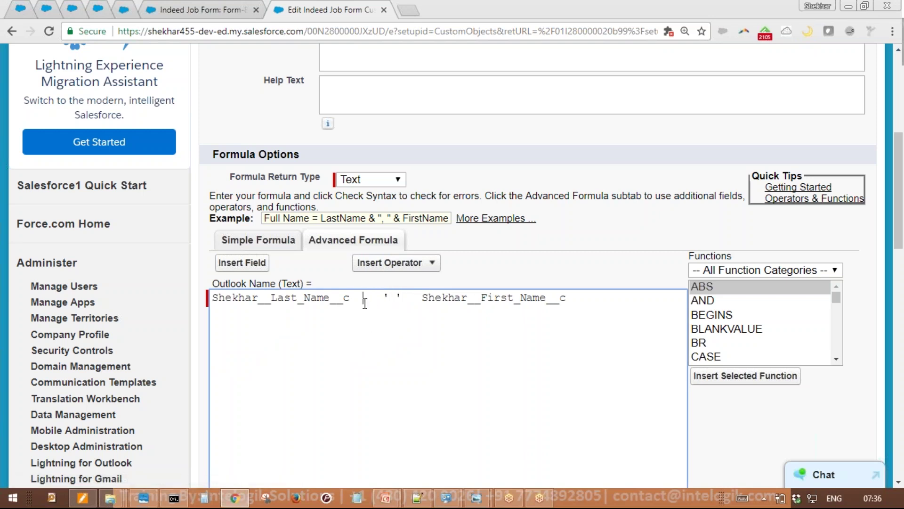
{"action": "left_click", "coordinate": [383, 262]}
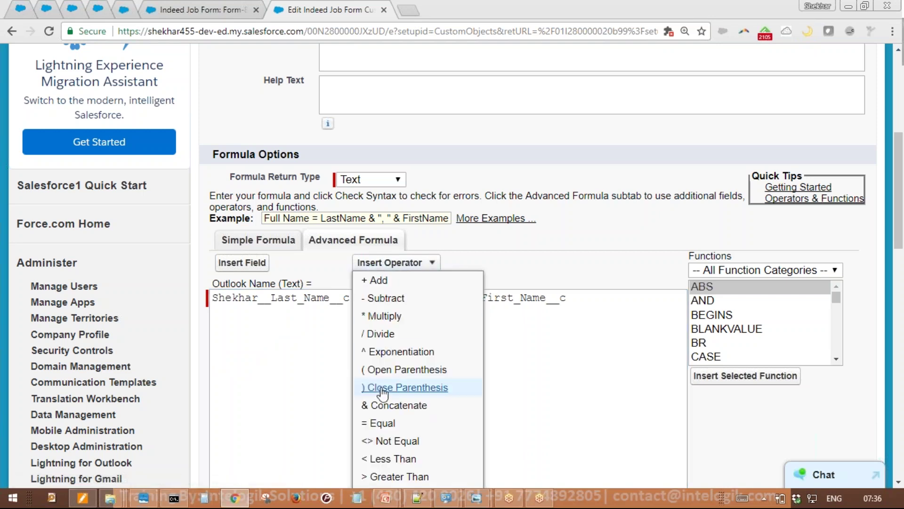
{"action": "left_click", "coordinate": [380, 405]}
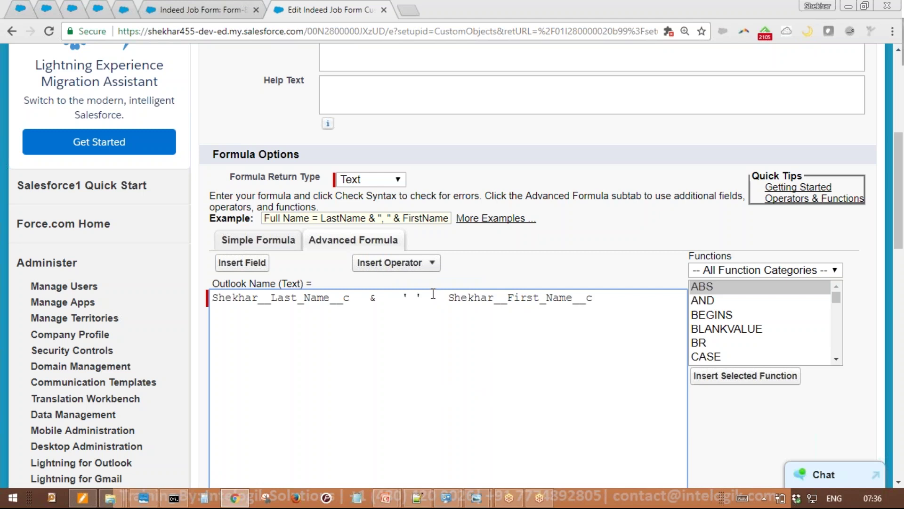
{"action": "left_click", "coordinate": [414, 263]}
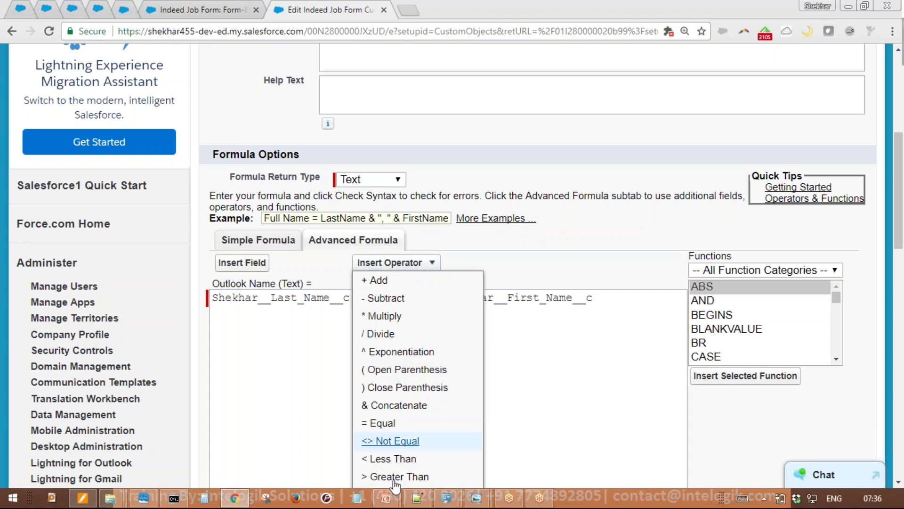
{"action": "left_click", "coordinate": [398, 405]}
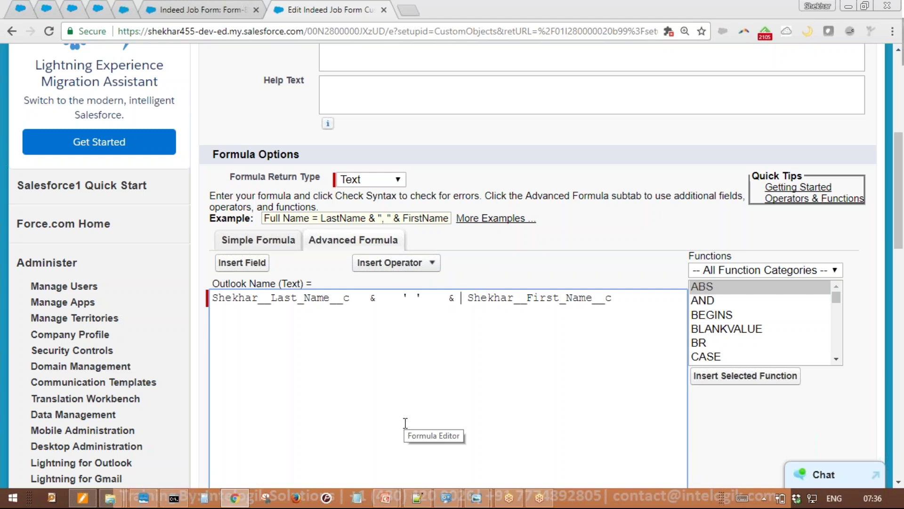
{"action": "scroll", "coordinate": [565, 132], "scroll_direction": "down", "scroll_amount": 8}
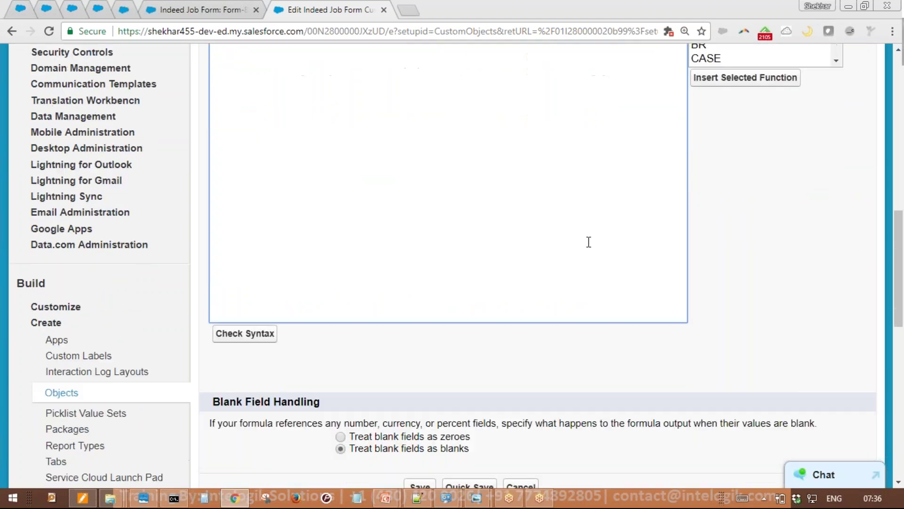
{"action": "left_click", "coordinate": [470, 401]}
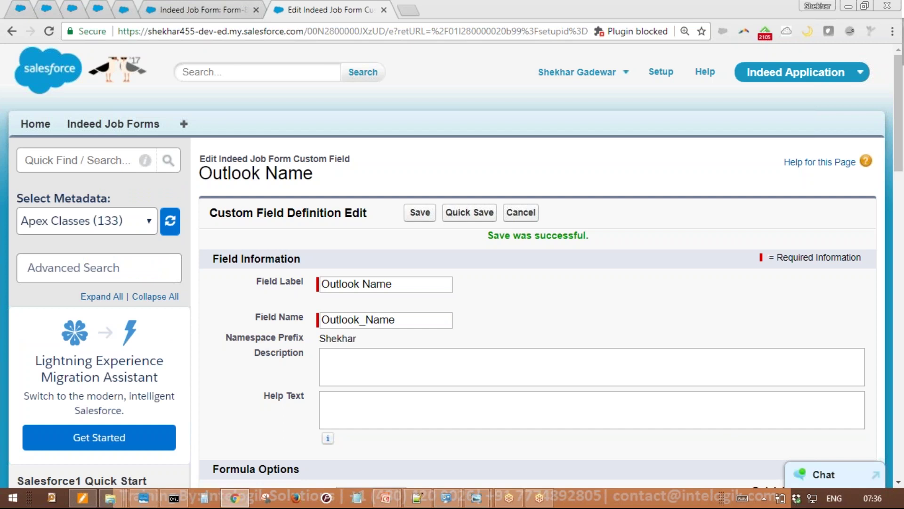
{"action": "mouse_move", "coordinate": [499, 164]}
{"action": "left_mouse_down"}
{"action": "mouse_move", "coordinate": [405, 175]}
{"action": "mouse_move", "coordinate": [535, 272]}
{"action": "mouse_move", "coordinate": [491, 172]}
{"action": "left_mouse_up"}
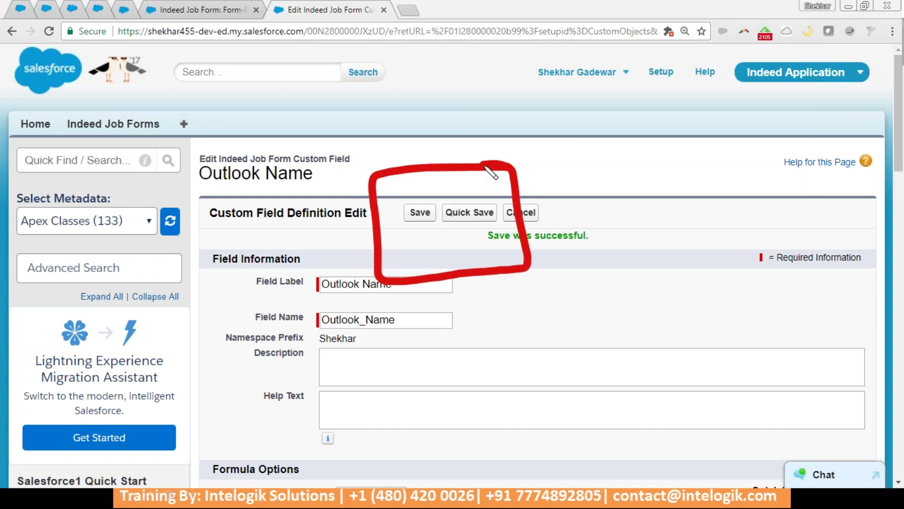
{"action": "left_click_drag", "start_coordinate": [649, 201], "coordinate": [615, 268]}
{"action": "mouse_move", "coordinate": [706, 200]}
{"action": "left_mouse_down"}
{"action": "mouse_move", "coordinate": [700, 234]}
{"action": "mouse_move", "coordinate": [736, 231]}
{"action": "left_mouse_up"}
{"action": "mouse_move", "coordinate": [733, 178]}
{"action": "left_mouse_down"}
{"action": "mouse_move", "coordinate": [767, 163]}
{"action": "mouse_move", "coordinate": [824, 188]}
{"action": "left_mouse_up"}
{"action": "mouse_move", "coordinate": [849, 160]}
{"action": "left_mouse_down"}
{"action": "mouse_move", "coordinate": [838, 80]}
{"action": "mouse_move", "coordinate": [885, 184]}
{"action": "left_mouse_up"}
{"action": "left_click_drag", "start_coordinate": [611, 361], "coordinate": [901, 207]}
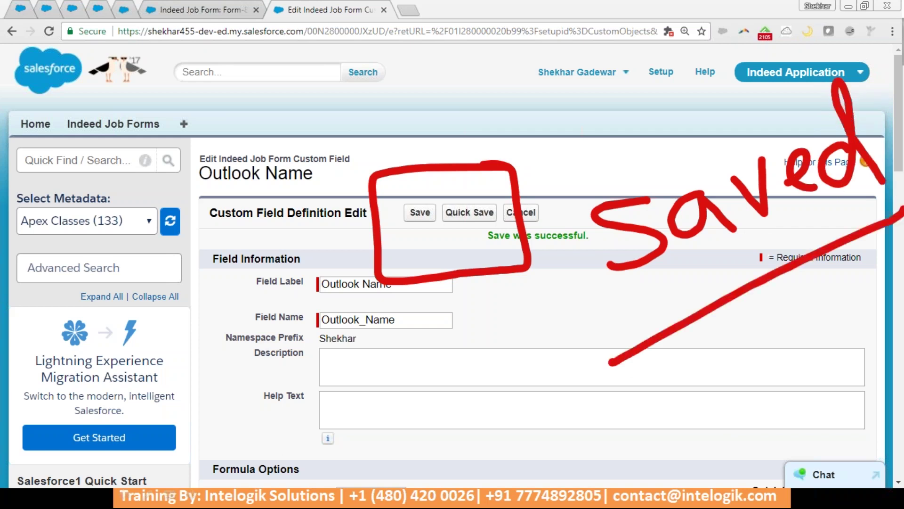
{"action": "left_click_drag", "start_coordinate": [258, 107], "coordinate": [127, 475]}
{"action": "left_click_drag", "start_coordinate": [69, 120], "coordinate": [330, 437]}
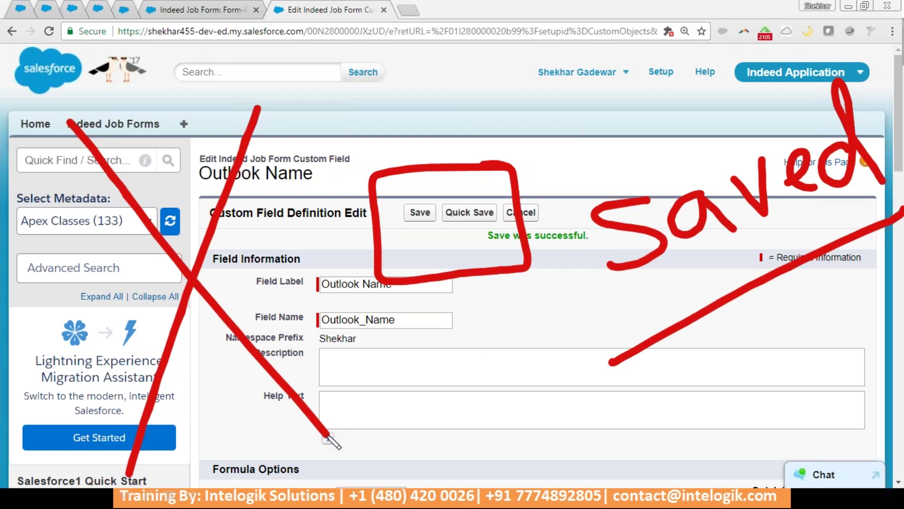
{"action": "key", "text": "e"}
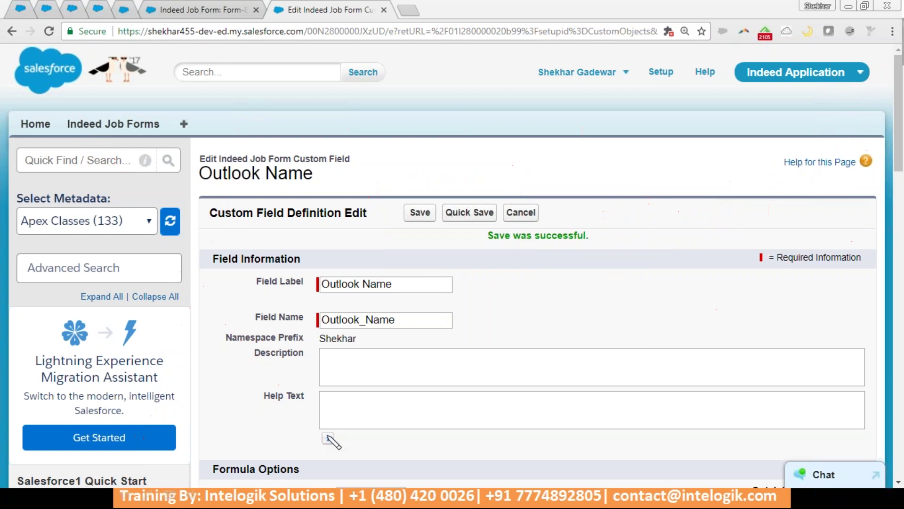
{"action": "mouse_move", "coordinate": [512, 185]}
{"action": "left_mouse_down"}
{"action": "mouse_move", "coordinate": [411, 241]}
{"action": "mouse_move", "coordinate": [480, 185]}
{"action": "left_mouse_up"}
{"action": "left_click", "coordinate": [199, 6]}
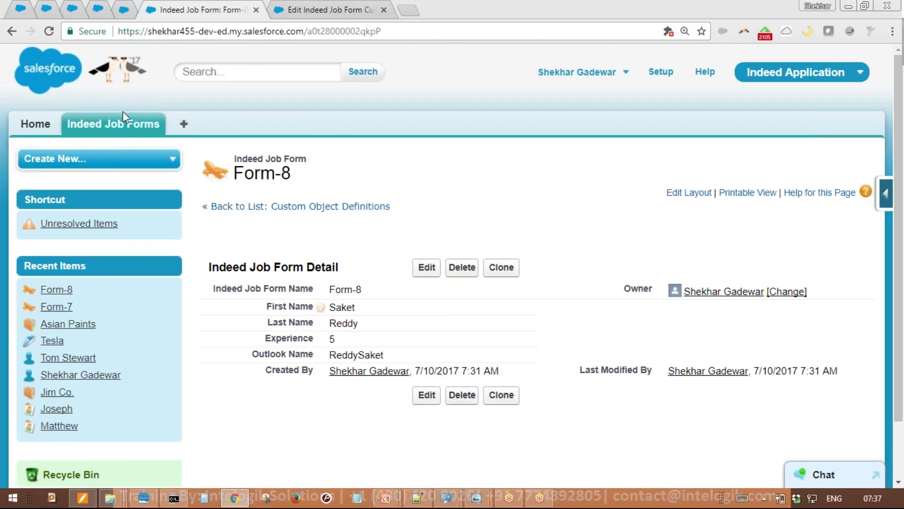
{"action": "left_click", "coordinate": [47, 32]}
{"action": "mouse_move", "coordinate": [414, 339]}
{"action": "left_mouse_down"}
{"action": "mouse_move", "coordinate": [208, 369]}
{"action": "mouse_move", "coordinate": [375, 337]}
{"action": "left_mouse_up"}
{"action": "mouse_move", "coordinate": [489, 330]}
{"action": "left_mouse_down"}
{"action": "mouse_move", "coordinate": [571, 340]}
{"action": "mouse_move", "coordinate": [738, 198]}
{"action": "left_mouse_up"}
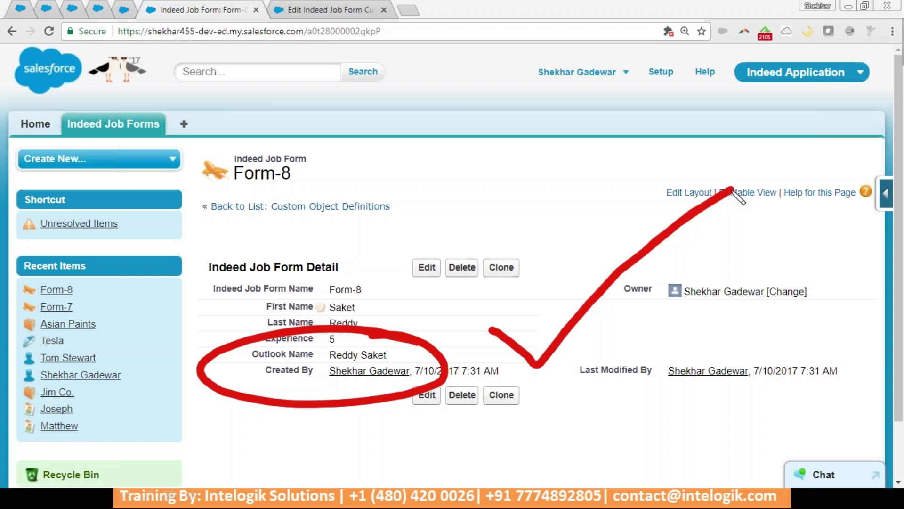
{"action": "key", "text": "Escape"}
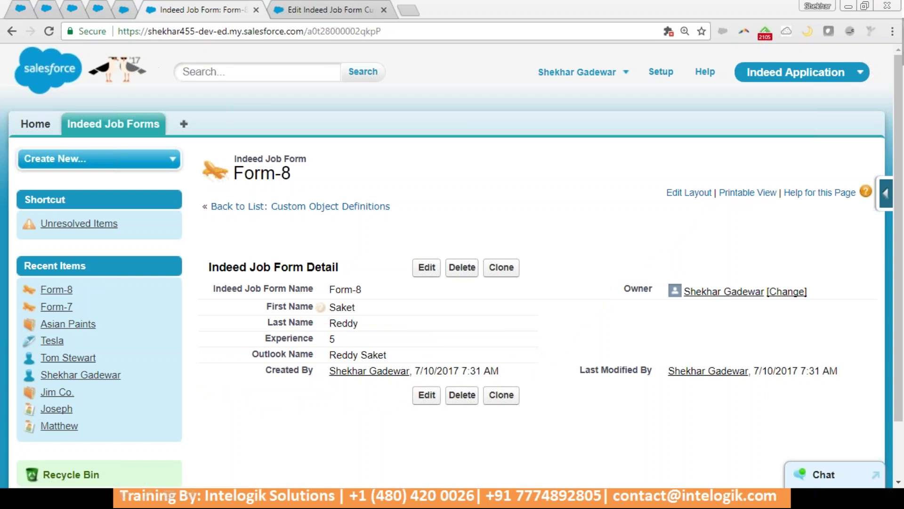
Add a comma between the Outlook Name formula's quotes and quick-save the field
{"action": "left_click", "coordinate": [290, 10]}
{"action": "scroll", "coordinate": [383, 149], "scroll_direction": "down", "scroll_amount": 8}
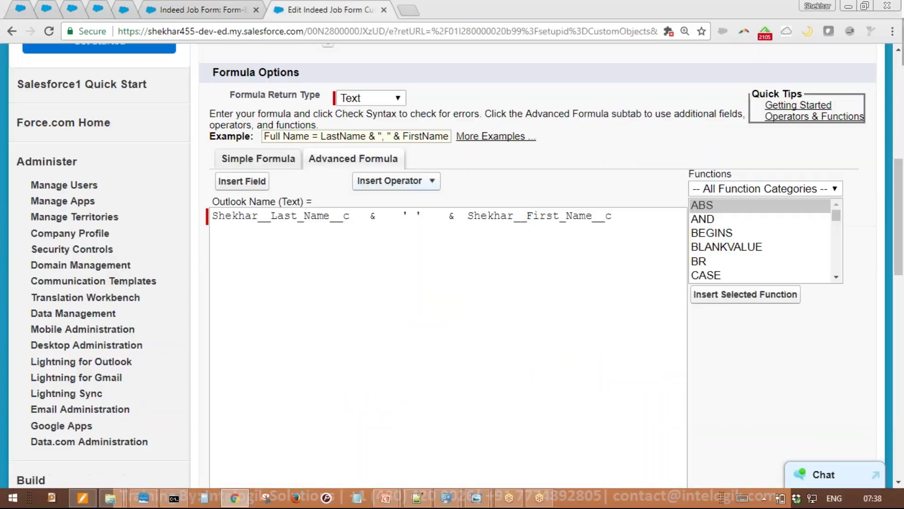
{"action": "left_click", "coordinate": [413, 219]}
{"action": "type", "text": ","}
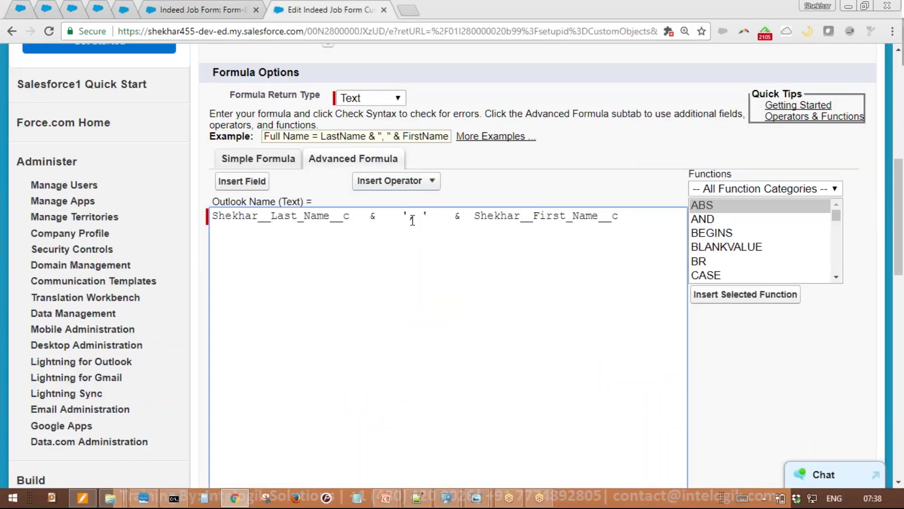
{"action": "mouse_move", "coordinate": [448, 169]}
{"action": "left_mouse_down"}
{"action": "mouse_move", "coordinate": [458, 177]}
{"action": "mouse_move", "coordinate": [430, 170]}
{"action": "mouse_move", "coordinate": [438, 173]}
{"action": "left_mouse_up"}
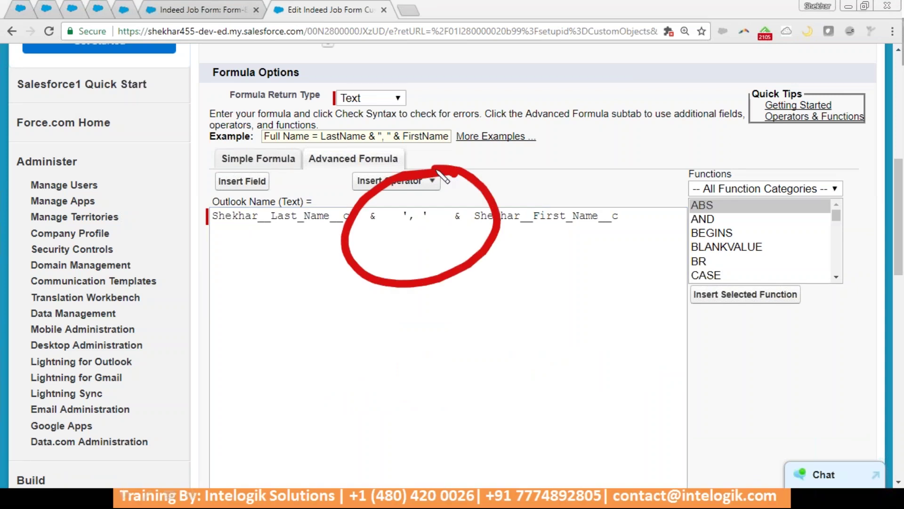
{"action": "key", "text": "Escape"}
{"action": "scroll", "coordinate": [437, 171], "scroll_direction": "up", "scroll_amount": 7}
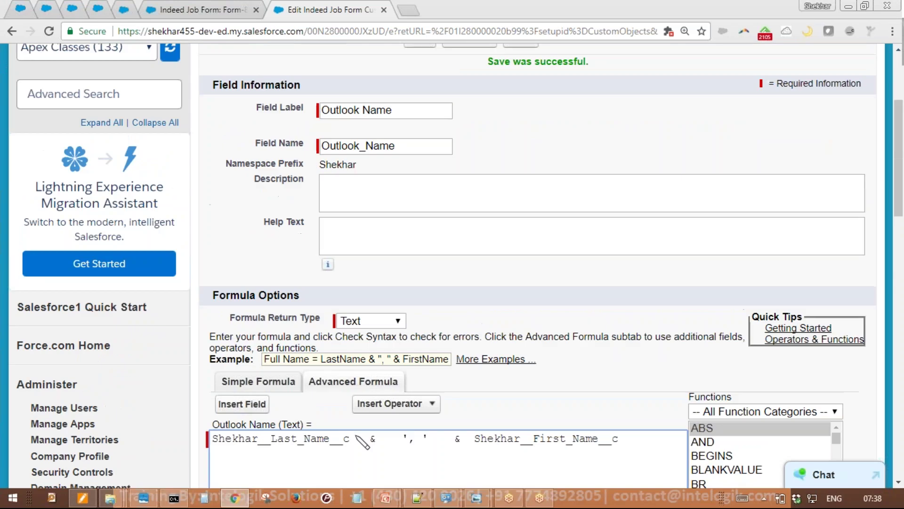
{"action": "left_click", "coordinate": [473, 168]}
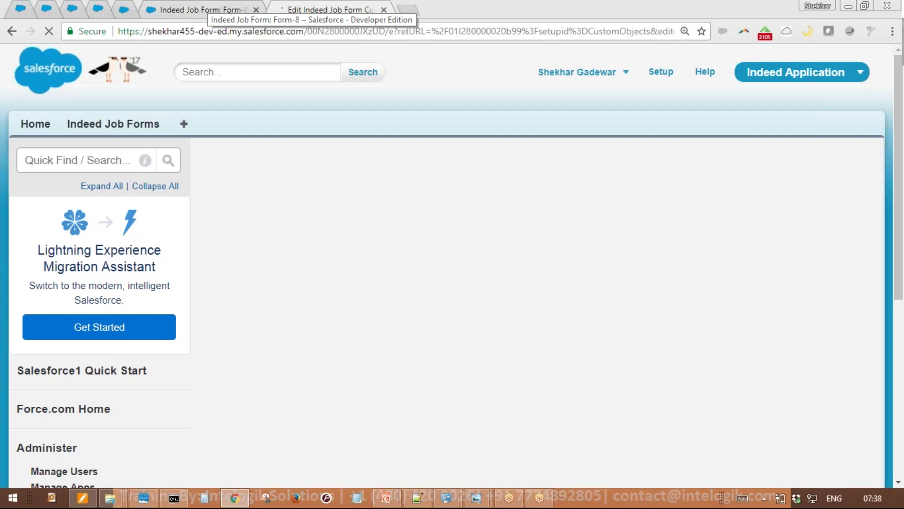
{"action": "left_click", "coordinate": [200, 10]}
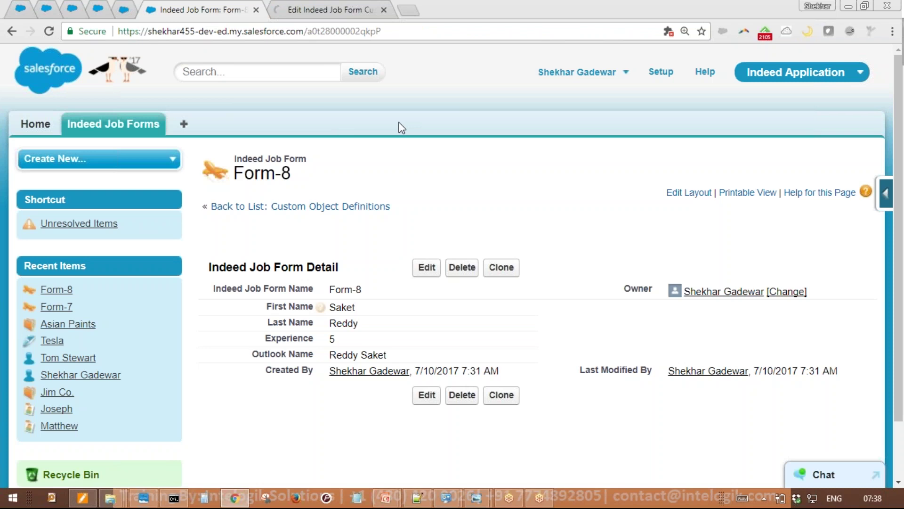
{"action": "key", "text": "F5"}
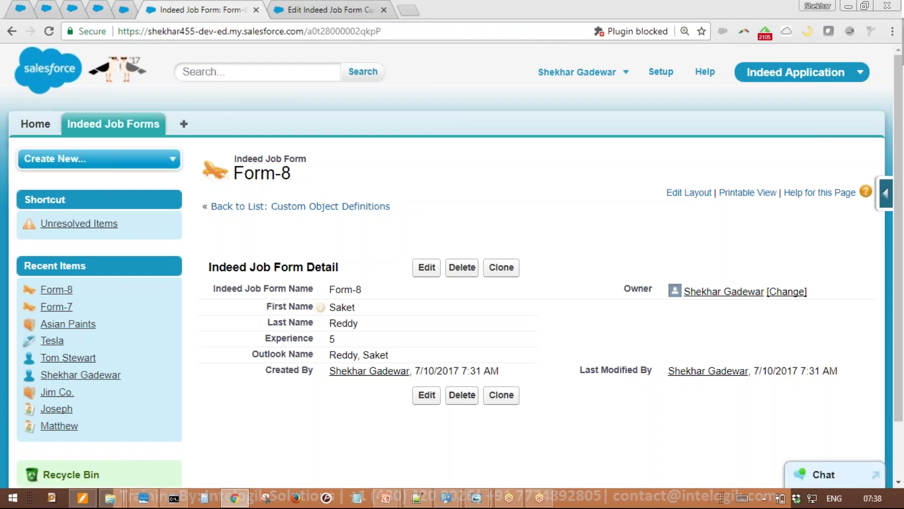
{"action": "mouse_move", "coordinate": [445, 327]}
{"action": "left_mouse_down"}
{"action": "mouse_move", "coordinate": [242, 420]}
{"action": "mouse_move", "coordinate": [457, 347]}
{"action": "mouse_move", "coordinate": [450, 330]}
{"action": "mouse_move", "coordinate": [683, 218]}
{"action": "left_mouse_up"}
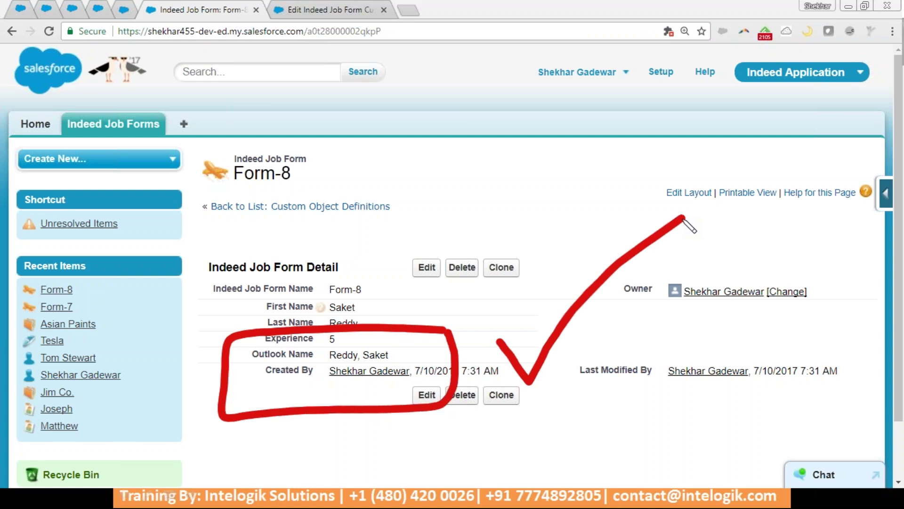
{"action": "mouse_move", "coordinate": [297, 123]}
{"action": "left_mouse_down"}
{"action": "mouse_move", "coordinate": [261, 115]}
{"action": "mouse_move", "coordinate": [298, 228]}
{"action": "mouse_move", "coordinate": [296, 124]}
{"action": "left_mouse_up"}
{"action": "mouse_move", "coordinate": [425, 165]}
{"action": "left_mouse_down"}
{"action": "mouse_move", "coordinate": [474, 129]}
{"action": "mouse_move", "coordinate": [469, 203]}
{"action": "left_mouse_up"}
{"action": "mouse_move", "coordinate": [498, 97]}
{"action": "left_mouse_down"}
{"action": "mouse_move", "coordinate": [440, 260]}
{"action": "mouse_move", "coordinate": [466, 101]}
{"action": "left_mouse_up"}
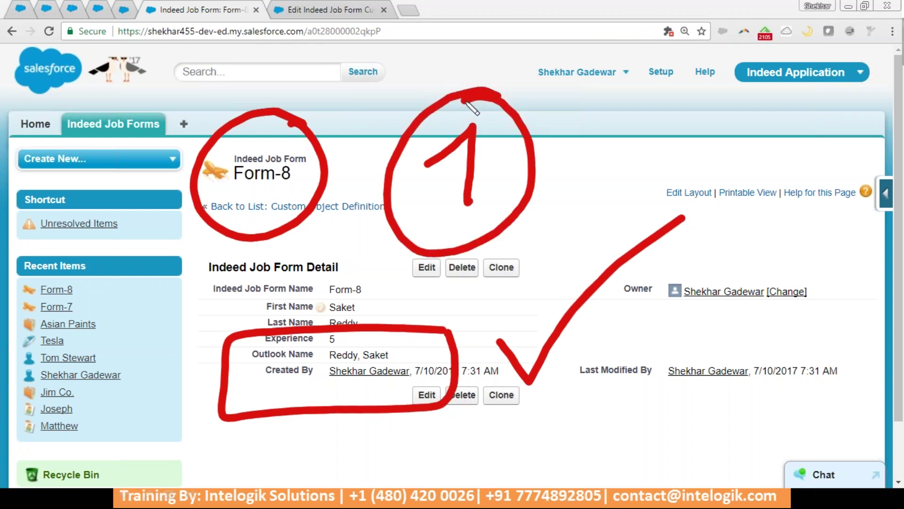
Open the Form-7 record from the Indeed Job Forms list to check its Outlook Name
{"action": "key", "text": "e"}
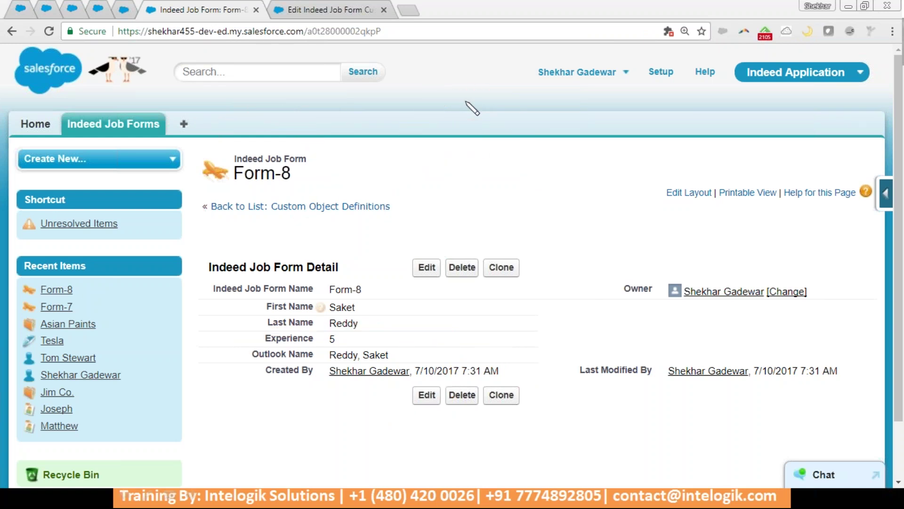
{"action": "left_click", "coordinate": [150, 124]}
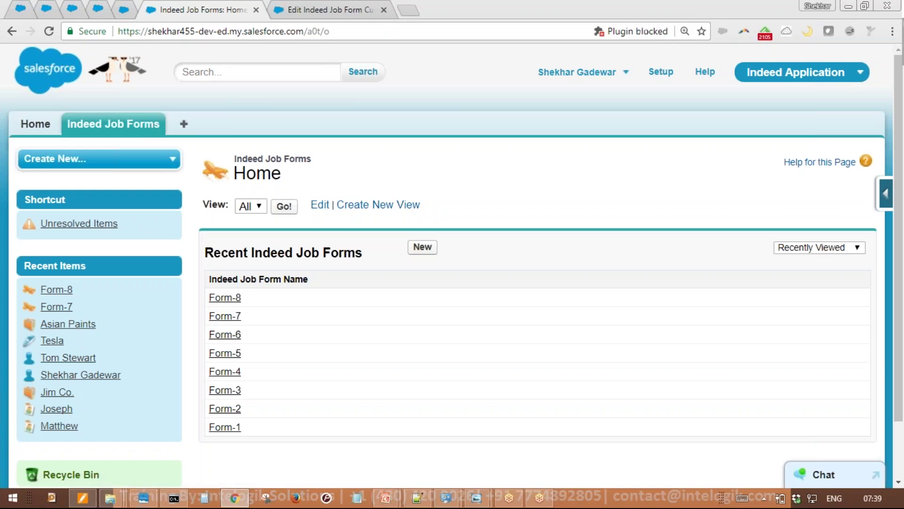
{"action": "mouse_move", "coordinate": [215, 296]}
{"action": "left_mouse_down"}
{"action": "mouse_move", "coordinate": [264, 325]}
{"action": "mouse_move", "coordinate": [220, 302]}
{"action": "left_mouse_up"}
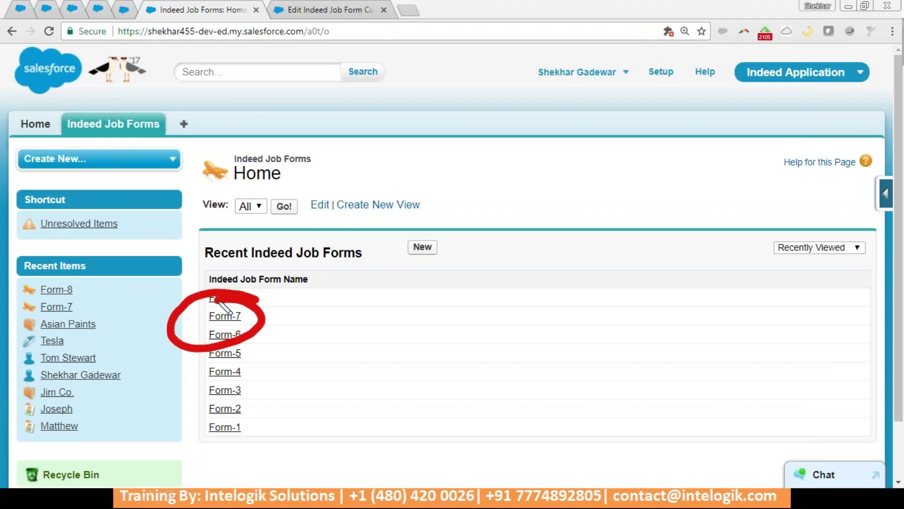
{"action": "left_click", "coordinate": [225, 316]}
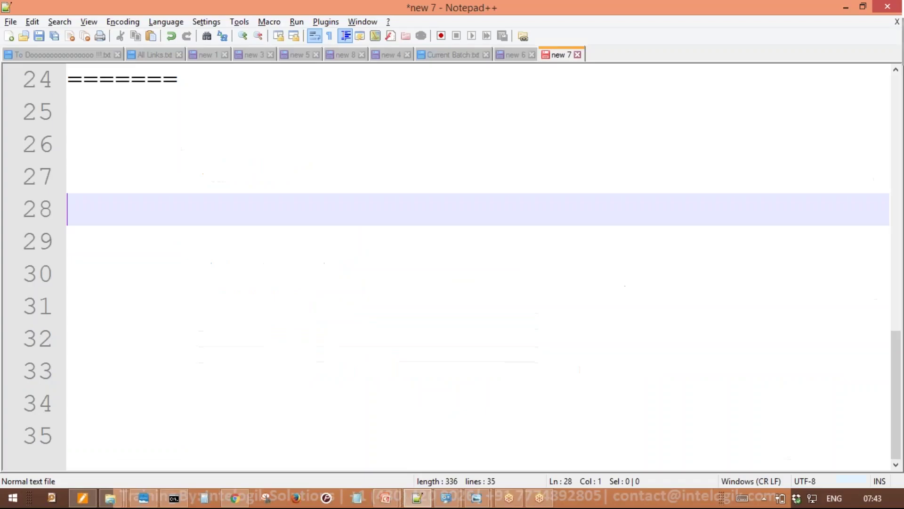
Append ' (Admin)' after 'CQ:' on line 14 of the Notepad++ note
{"action": "scroll", "coordinate": [404, 218], "scroll_direction": "up", "scroll_amount": 8}
{"action": "scroll", "coordinate": [395, 226], "scroll_direction": "down", "scroll_amount": 4}
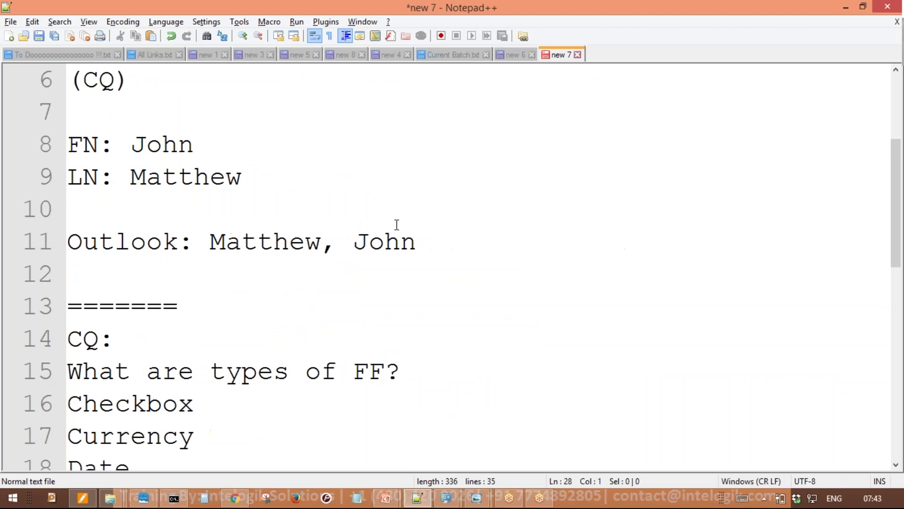
{"action": "left_click_drag", "start_coordinate": [99, 178], "coordinate": [226, 178]}
{"action": "left_click", "coordinate": [184, 154]}
{"action": "type", "text": "9"}
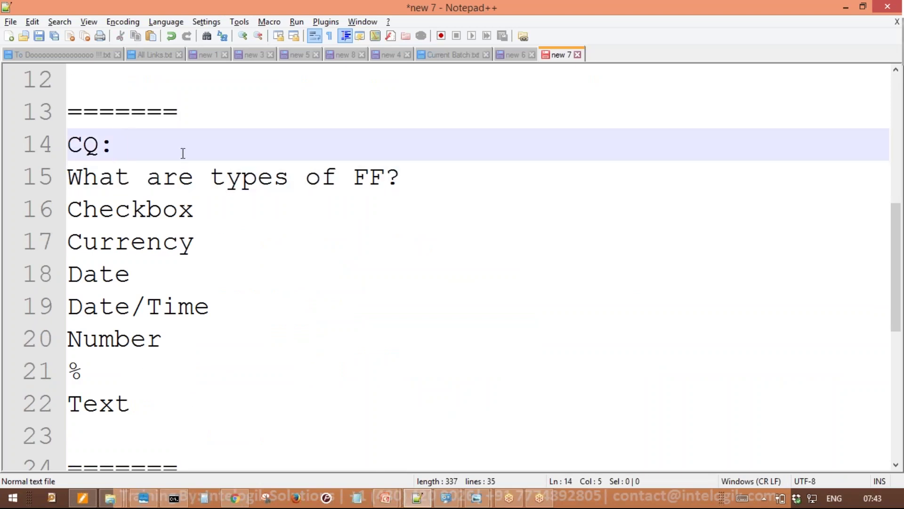
{"action": "key", "text": "BackSpace"}
{"action": "type", "text": "(ADmin"}
{"action": "key", "text": "BackSpace"}
{"action": "key", "text": "BackSpace"}
{"action": "key", "text": "BackSpace"}
{"action": "key", "text": "BackSpace"}
{"action": "type", "text": "dmin"}
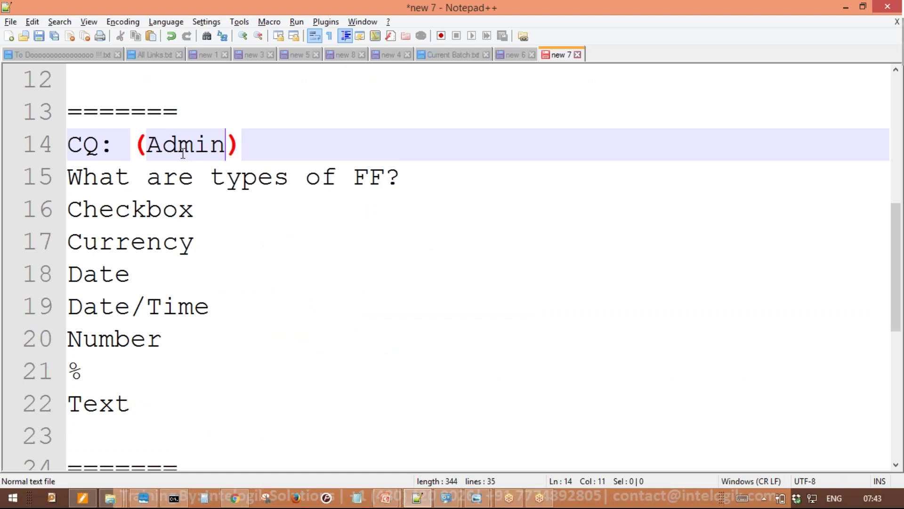
{"action": "left_click", "coordinate": [525, 255]}
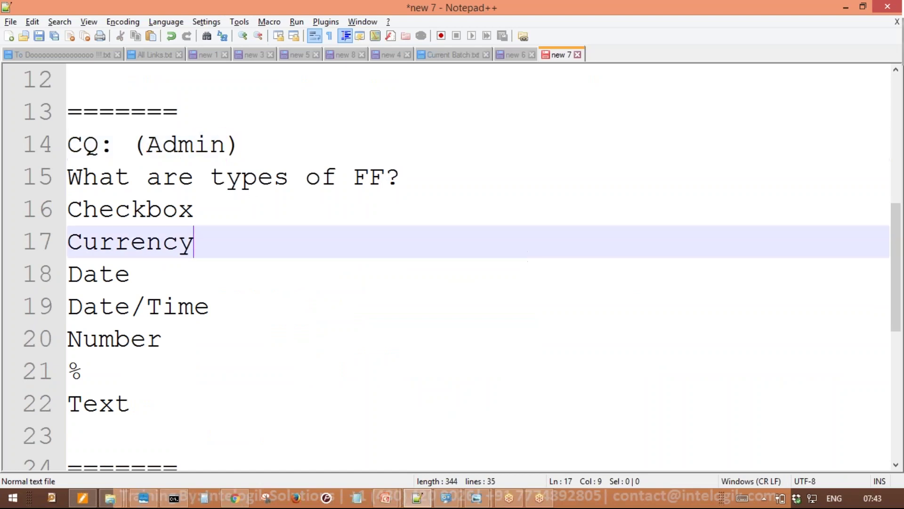
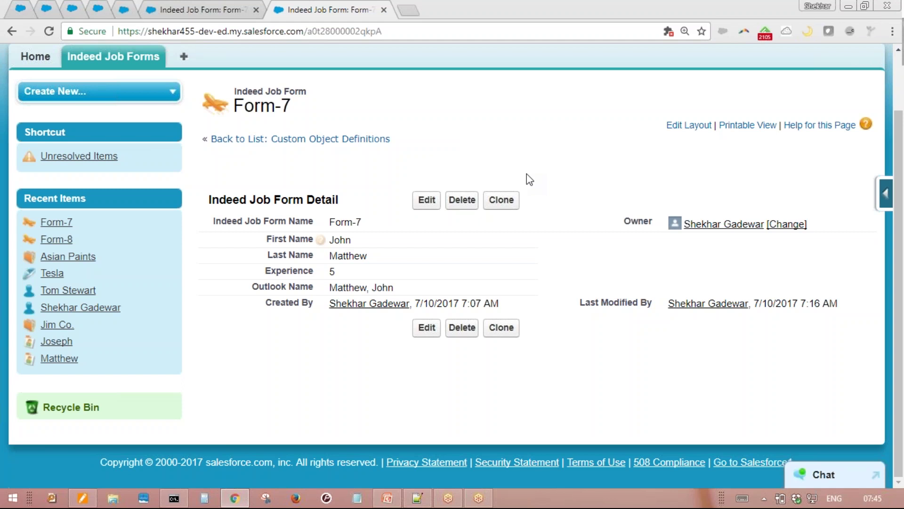
{"action": "mouse_move", "coordinate": [414, 265]}
{"action": "left_mouse_down"}
{"action": "mouse_move", "coordinate": [307, 358]}
{"action": "mouse_move", "coordinate": [368, 271]}
{"action": "left_mouse_up"}
{"action": "left_click_drag", "start_coordinate": [144, 294], "coordinate": [98, 417]}
{"action": "left_click_drag", "start_coordinate": [70, 313], "coordinate": [206, 413]}
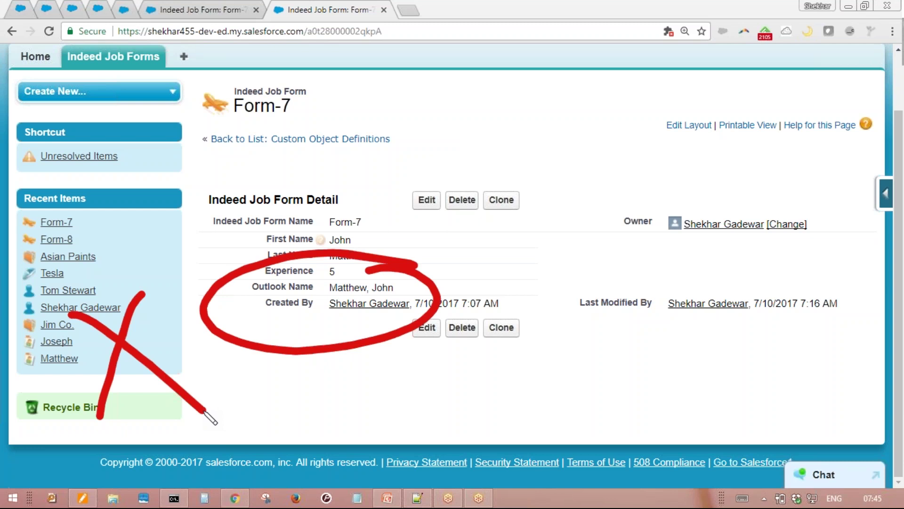
{"action": "key", "text": "e"}
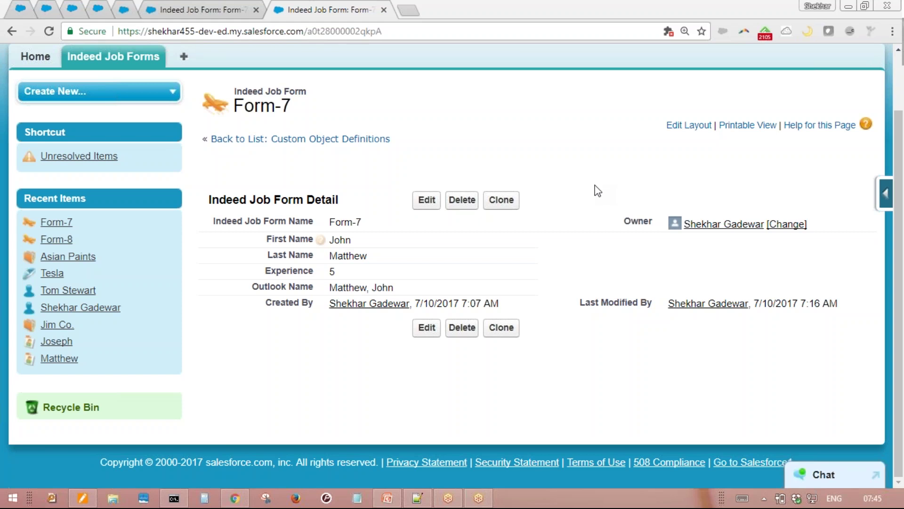
Mark the Experience, Outlook Name, Owner and Last Modified By fields on screen, then clear them
{"action": "mouse_move", "coordinate": [431, 275]}
{"action": "left_mouse_down"}
{"action": "mouse_move", "coordinate": [375, 355]}
{"action": "mouse_move", "coordinate": [353, 272]}
{"action": "left_mouse_up"}
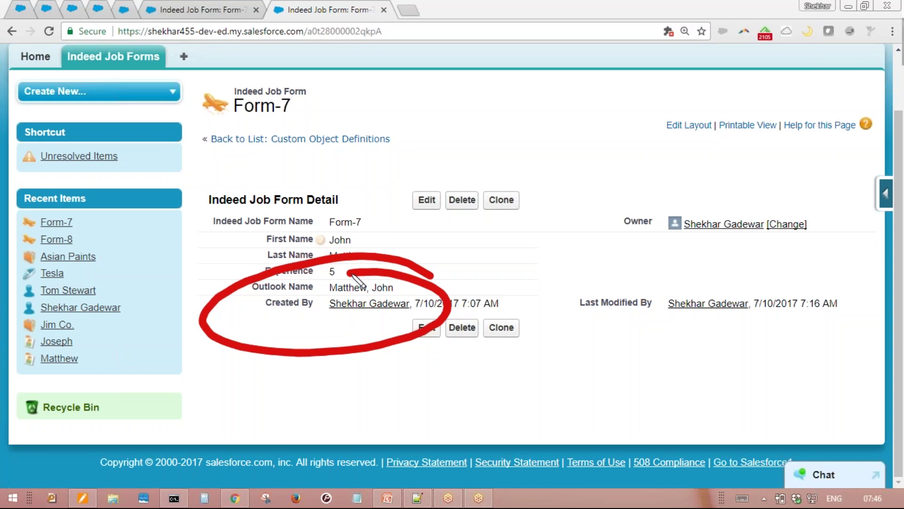
{"action": "left_click_drag", "start_coordinate": [546, 192], "coordinate": [549, 289]}
{"action": "mouse_move", "coordinate": [546, 182]}
{"action": "left_mouse_down"}
{"action": "mouse_move", "coordinate": [681, 166]}
{"action": "mouse_move", "coordinate": [808, 222]}
{"action": "mouse_move", "coordinate": [578, 288]}
{"action": "left_mouse_up"}
{"action": "mouse_move", "coordinate": [481, 99]}
{"action": "left_mouse_down"}
{"action": "mouse_move", "coordinate": [367, 94]}
{"action": "mouse_move", "coordinate": [330, 188]}
{"action": "mouse_move", "coordinate": [361, 163]}
{"action": "left_mouse_up"}
{"action": "left_click", "coordinate": [298, 269]}
{"action": "mouse_move", "coordinate": [292, 282]}
{"action": "left_mouse_down"}
{"action": "mouse_move", "coordinate": [478, 253]}
{"action": "mouse_move", "coordinate": [471, 292]}
{"action": "left_mouse_up"}
{"action": "mouse_move", "coordinate": [643, 313]}
{"action": "left_mouse_down"}
{"action": "mouse_move", "coordinate": [439, 418]}
{"action": "mouse_move", "coordinate": [387, 391]}
{"action": "left_mouse_up"}
{"action": "left_click_drag", "start_coordinate": [384, 324], "coordinate": [444, 347]}
{"action": "key", "text": "e"}
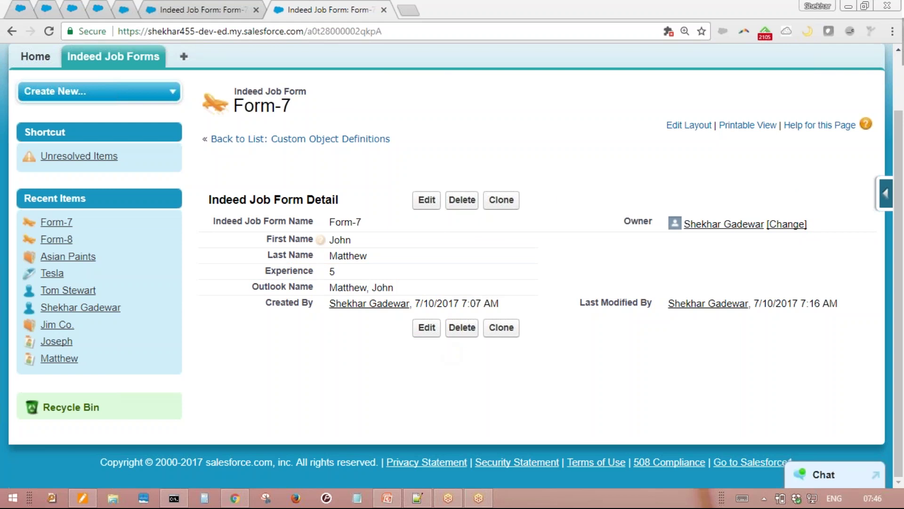
Open the Force.com quick-access menu and highlight its View Fields option
{"action": "left_click", "coordinate": [884, 197]}
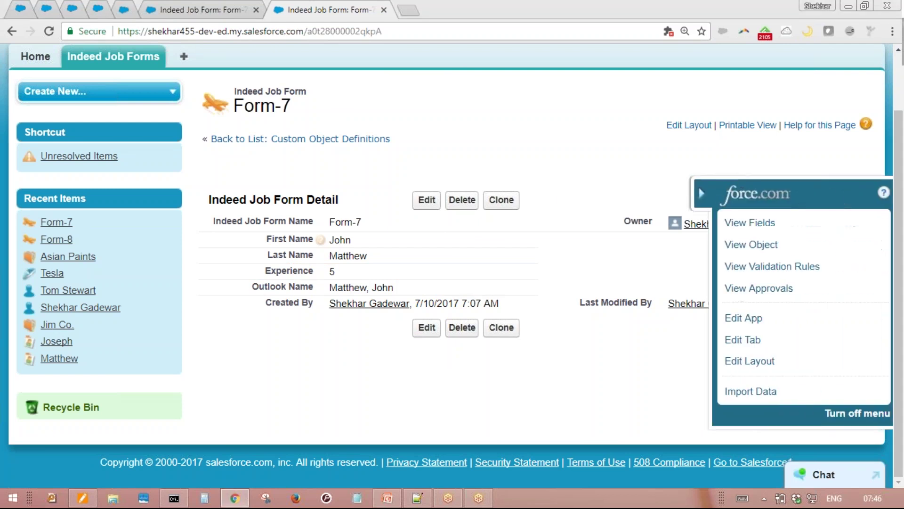
{"action": "mouse_move", "coordinate": [730, 187]}
{"action": "left_mouse_down"}
{"action": "mouse_move", "coordinate": [688, 208]}
{"action": "mouse_move", "coordinate": [777, 226]}
{"action": "mouse_move", "coordinate": [725, 206]}
{"action": "left_mouse_up"}
{"action": "key", "text": "Escape"}
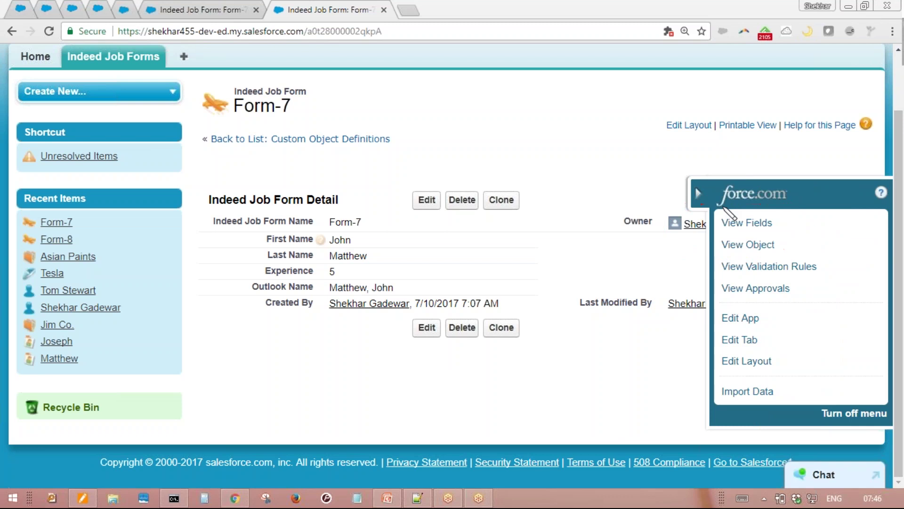
Start a new custom field with the Picklist data type and continue to field details
{"action": "mouse_move", "coordinate": [871, 231]}
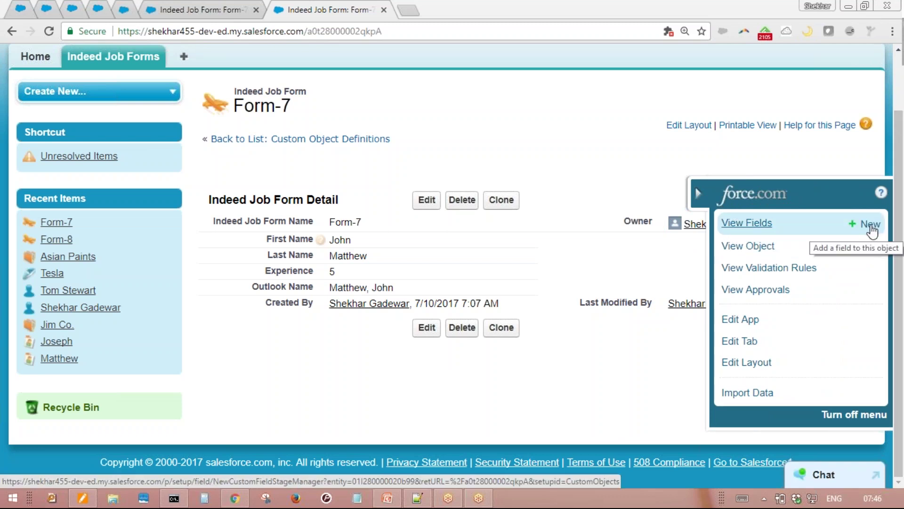
{"action": "left_click", "coordinate": [872, 230]}
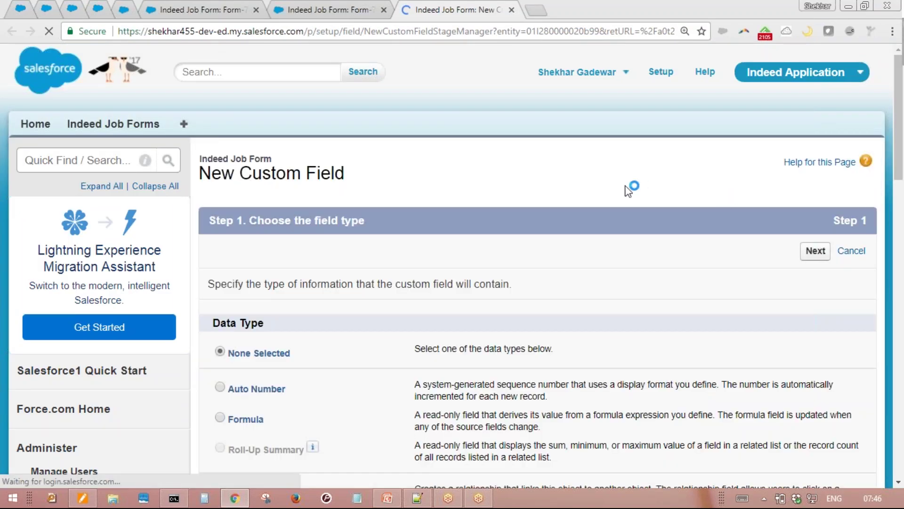
{"action": "scroll", "coordinate": [468, 169], "scroll_direction": "down", "scroll_amount": 14}
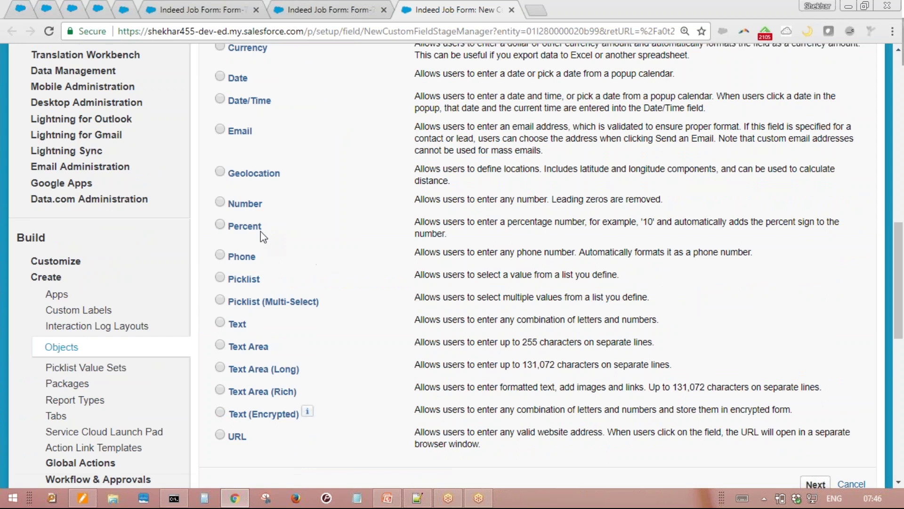
{"action": "left_click", "coordinate": [244, 281]}
{"action": "scroll", "coordinate": [555, 243], "scroll_direction": "down", "scroll_amount": 5}
{"action": "left_click", "coordinate": [815, 220]}
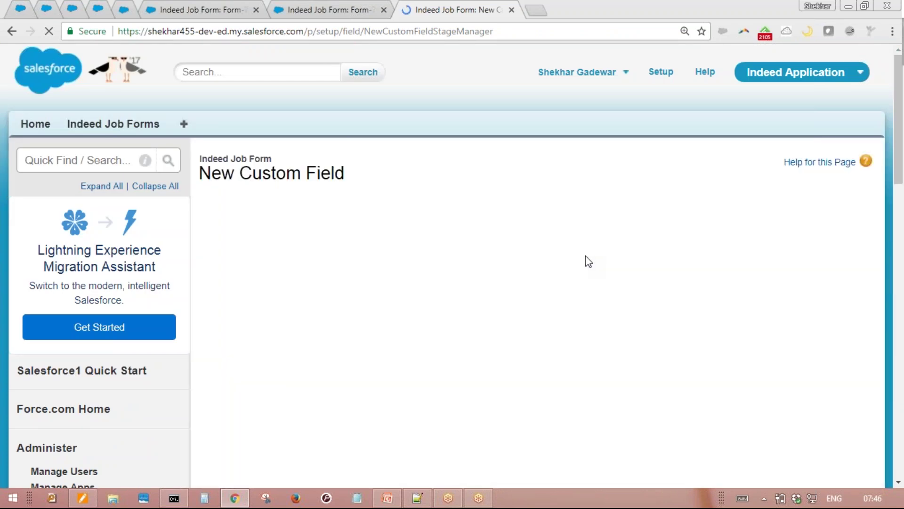
Label the picklist 'Candidate Gender' and enter its values M and F
{"action": "left_click", "coordinate": [391, 292]}
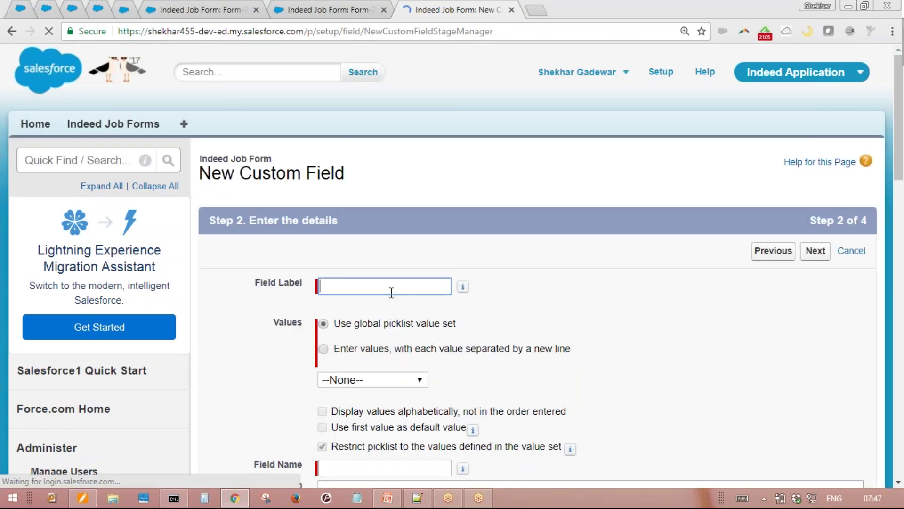
{"action": "type", "text": "Gend"}
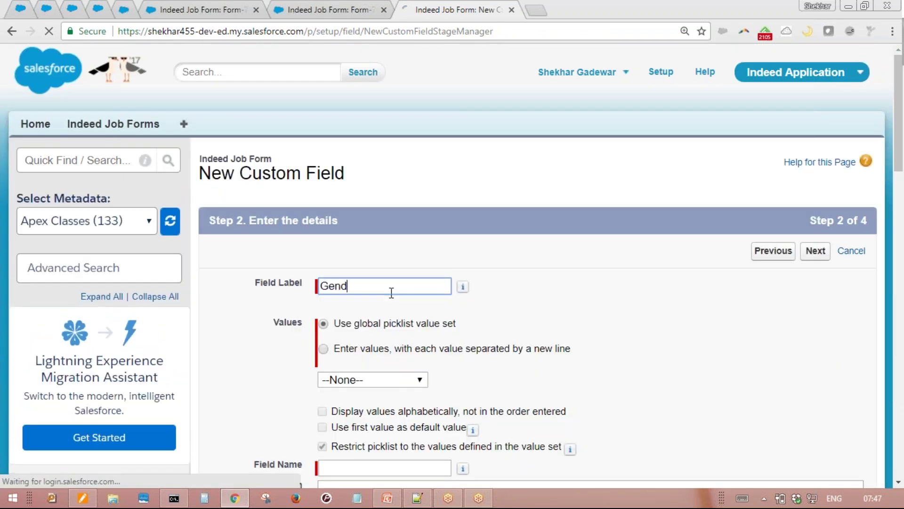
{"action": "type", "text": "er"}
{"action": "key", "text": "Home"}
{"action": "type", "text": "Ca"}
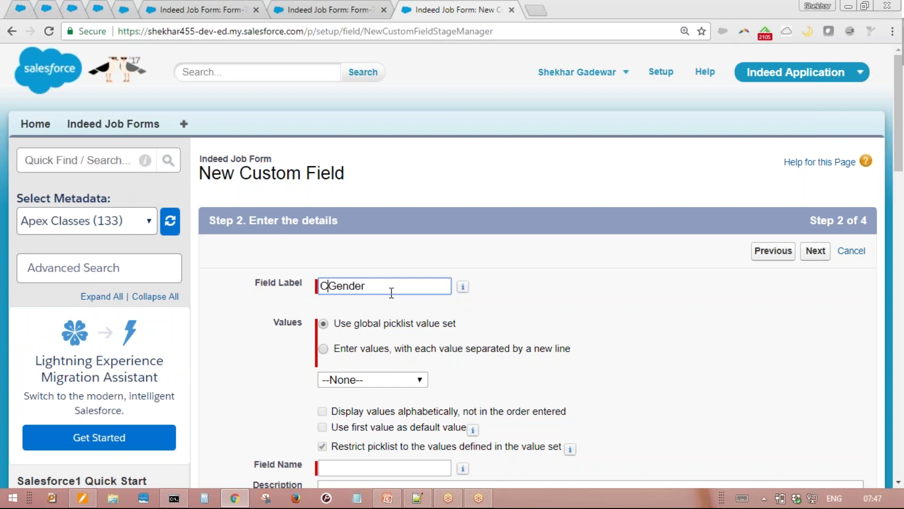
{"action": "type", "text": "ndidate"}
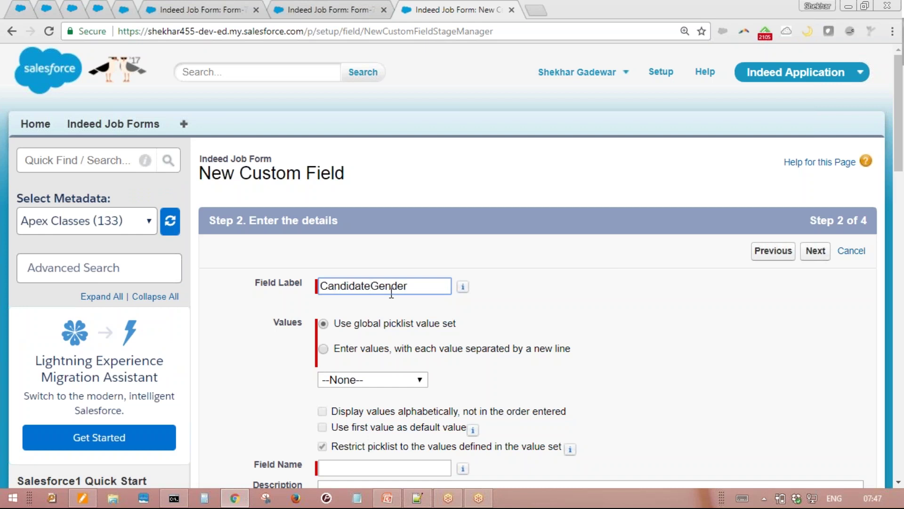
{"action": "key", "text": "Tab"}
{"action": "key", "text": "Tab"}
{"action": "key", "text": "Tab"}
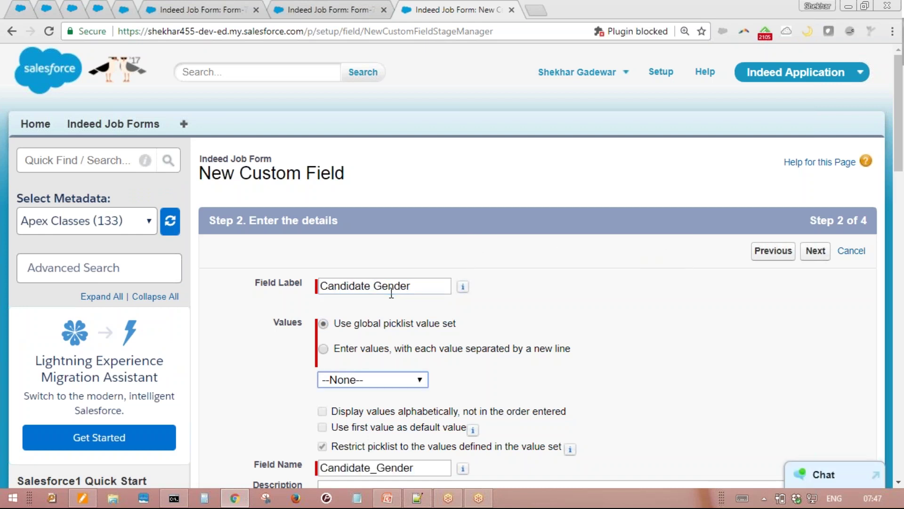
{"action": "left_click", "coordinate": [382, 348]}
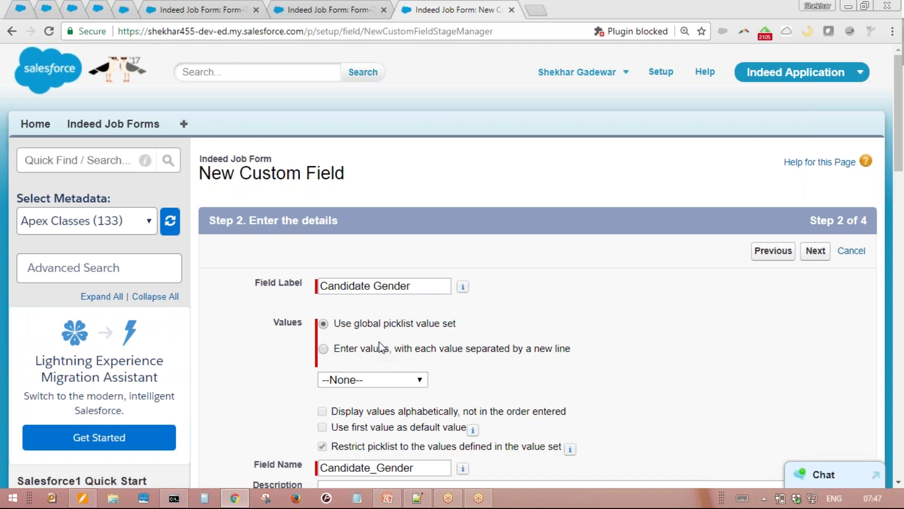
{"action": "left_click", "coordinate": [381, 348]}
{"action": "left_click", "coordinate": [371, 398]}
{"action": "type", "text": "M"}
{"action": "key", "text": "Return"}
{"action": "type", "text": "F"}
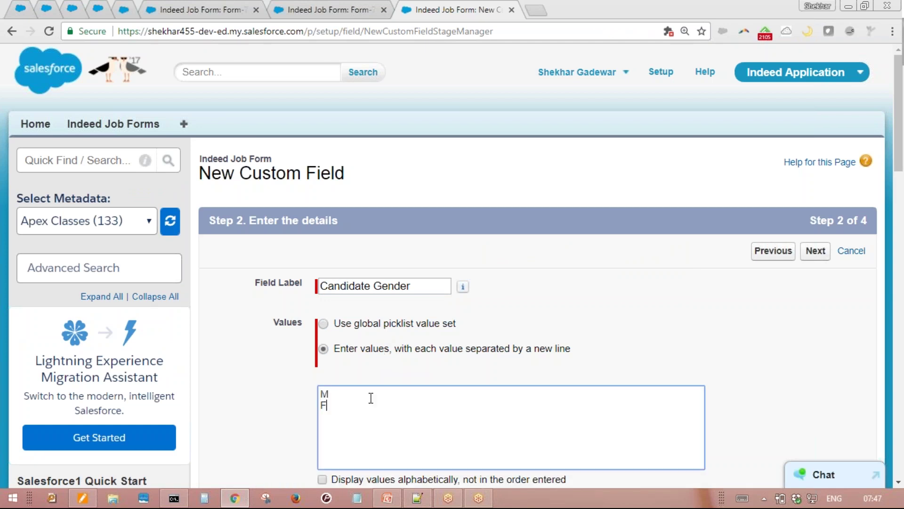
Make Candidate Gender visible to every profile and save the field
{"action": "scroll", "coordinate": [648, 254], "scroll_direction": "down", "scroll_amount": 2}
{"action": "left_click", "coordinate": [815, 173]}
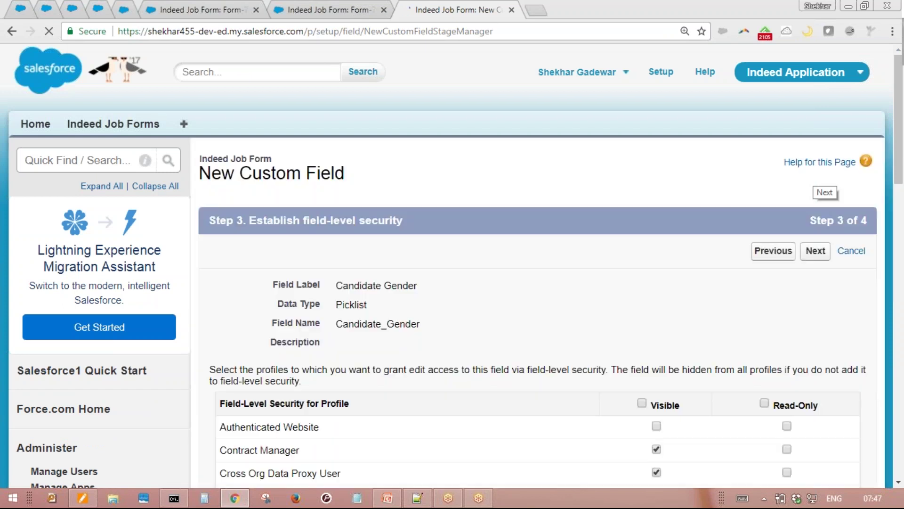
{"action": "left_click", "coordinate": [642, 403]}
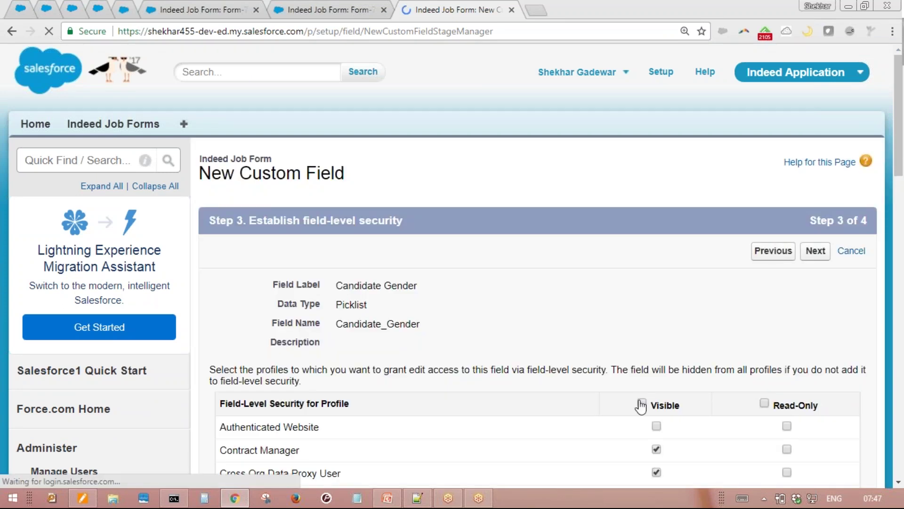
{"action": "left_click", "coordinate": [815, 250]}
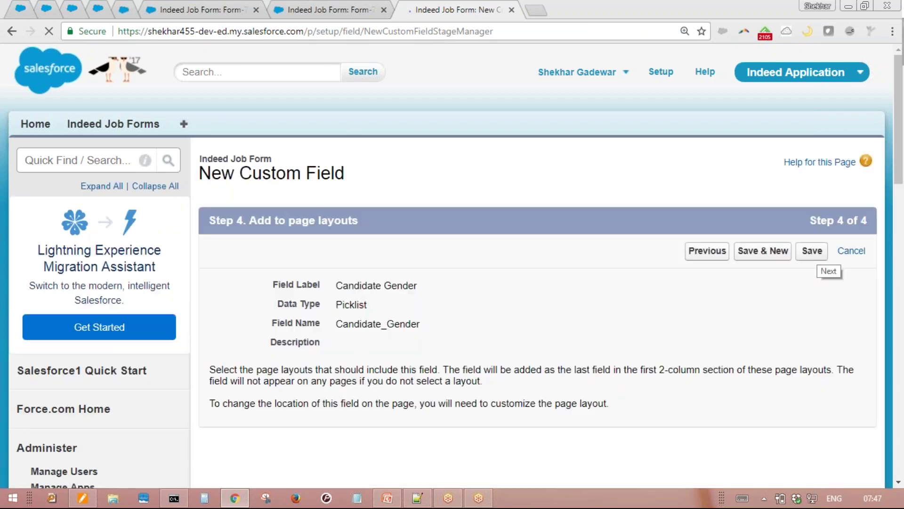
{"action": "left_click", "coordinate": [808, 249]}
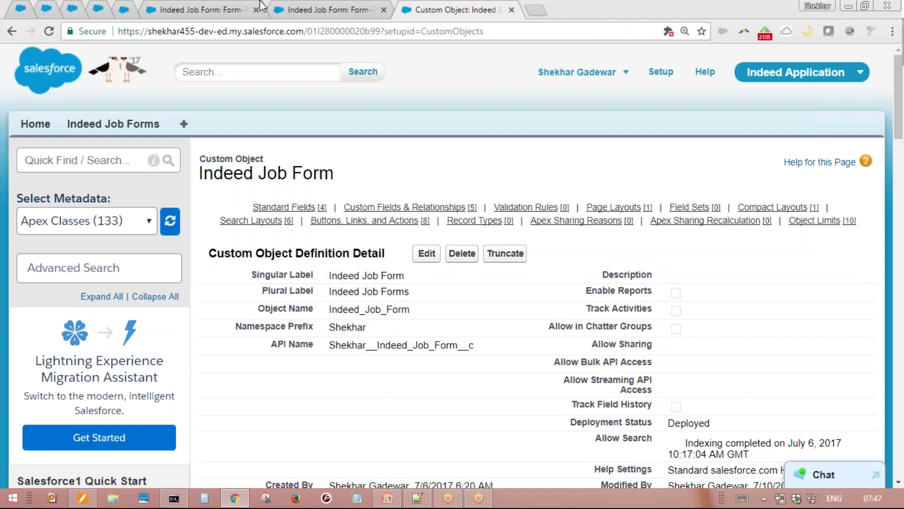
Edit Form-7, set Candidate Gender to M, save, and highlight the Outlook Name field
{"action": "left_click", "coordinate": [194, 8]}
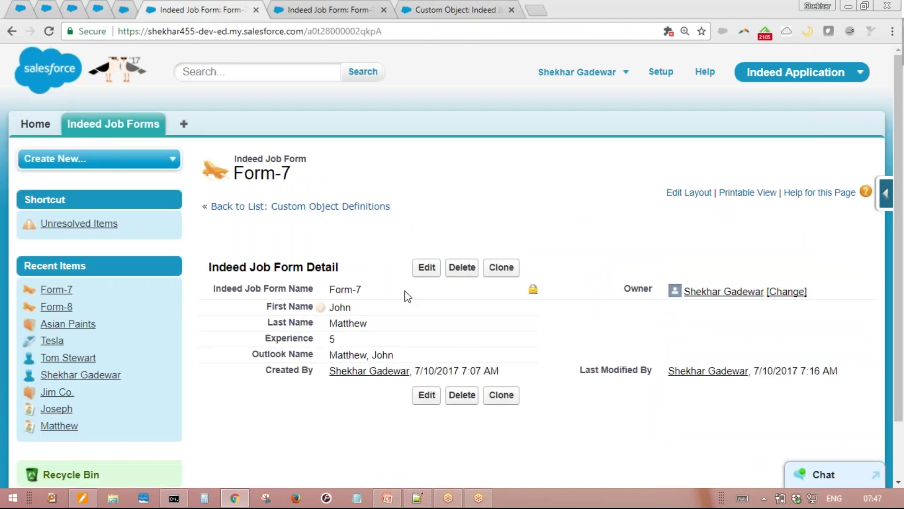
{"action": "left_click", "coordinate": [427, 267]}
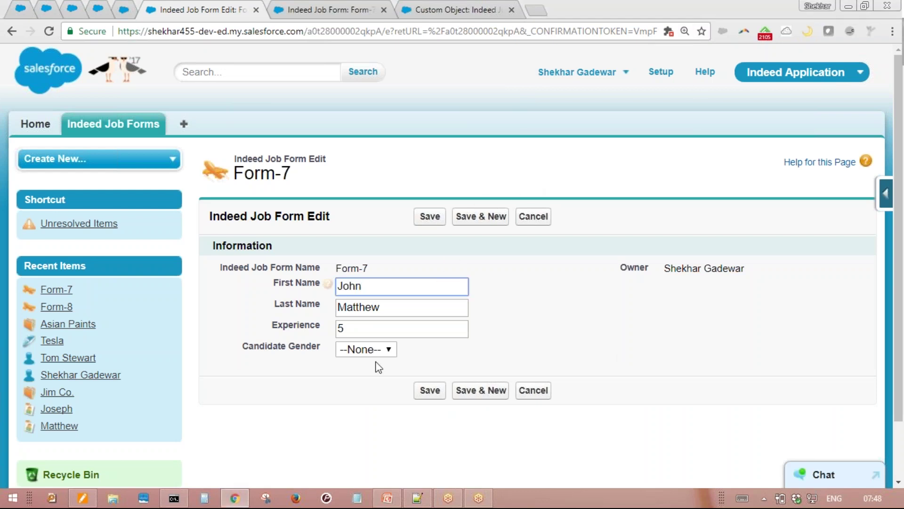
{"action": "left_click", "coordinate": [388, 350]}
{"action": "left_click", "coordinate": [373, 389]}
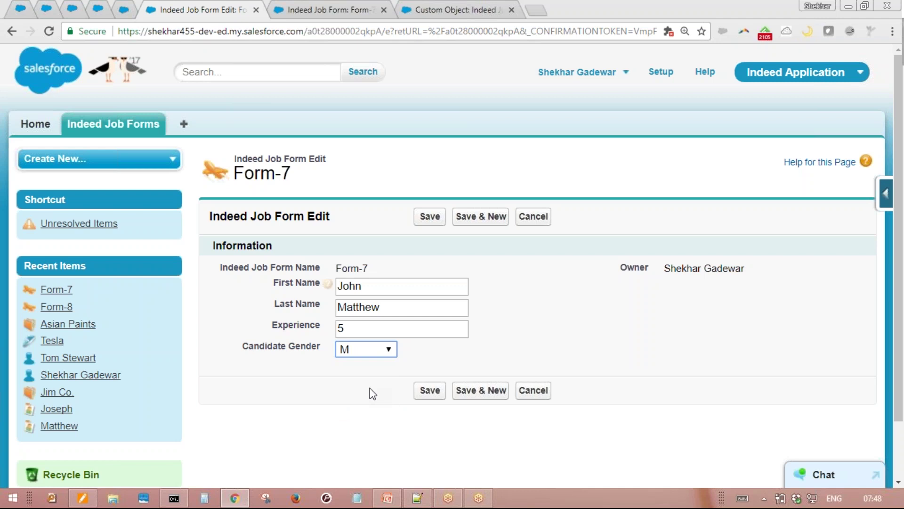
{"action": "left_click", "coordinate": [429, 392]}
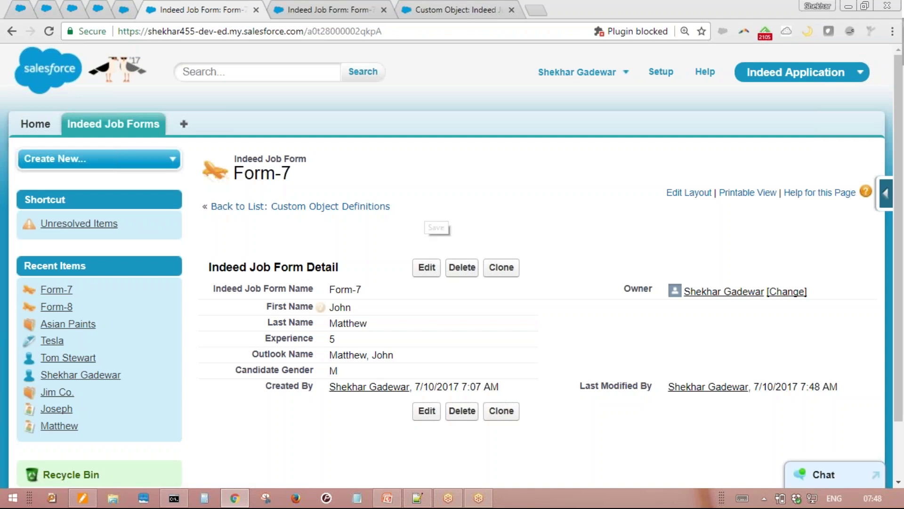
{"action": "mouse_move", "coordinate": [431, 335]}
{"action": "left_mouse_down"}
{"action": "mouse_move", "coordinate": [226, 387]}
{"action": "mouse_move", "coordinate": [464, 360]}
{"action": "mouse_move", "coordinate": [414, 327]}
{"action": "left_mouse_up"}
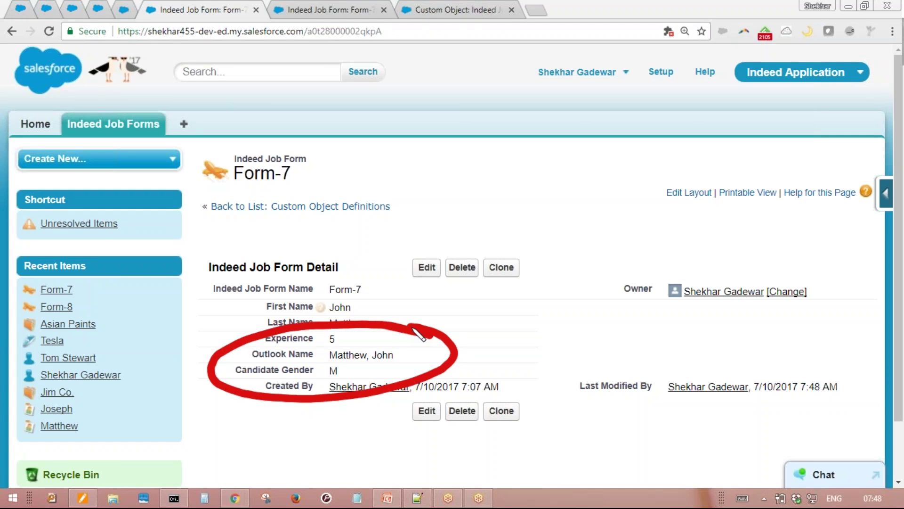
{"action": "key", "text": "e"}
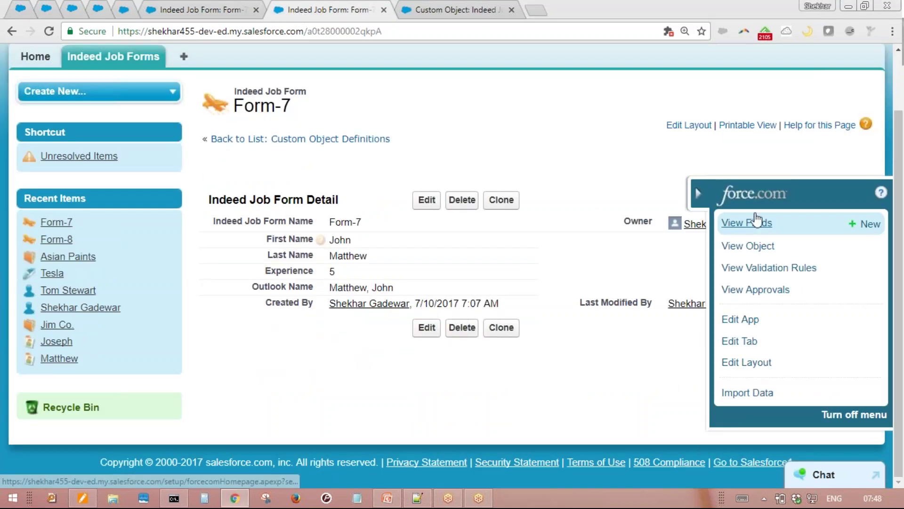
Open the Outlook Name formula field for editing from the object's field list
{"action": "left_click", "coordinate": [744, 223]}
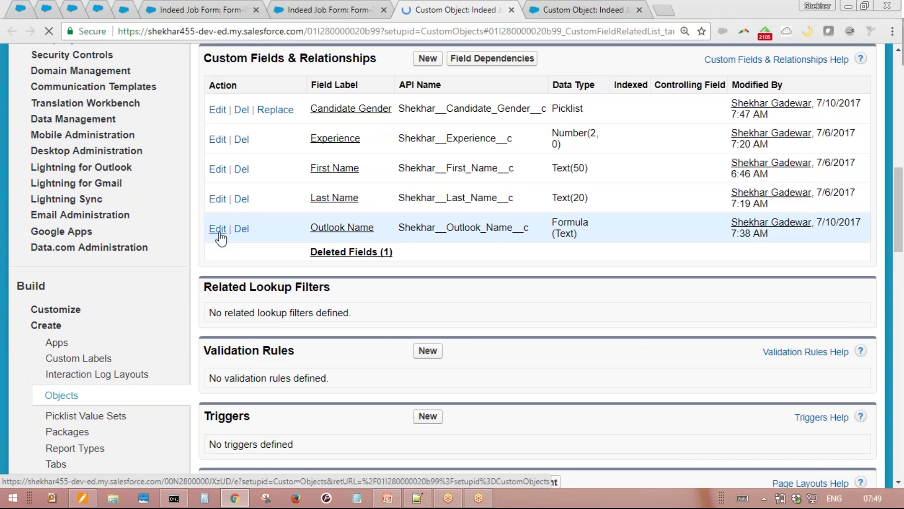
{"action": "left_click", "coordinate": [218, 229]}
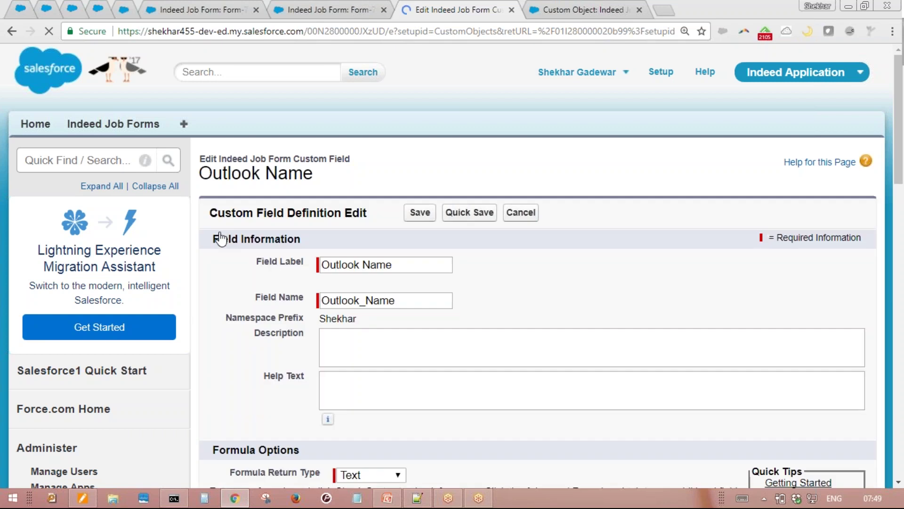
{"action": "scroll", "coordinate": [584, 212], "scroll_direction": "down", "scroll_amount": 3}
{"action": "scroll", "coordinate": [574, 244], "scroll_direction": "down", "scroll_amount": 4}
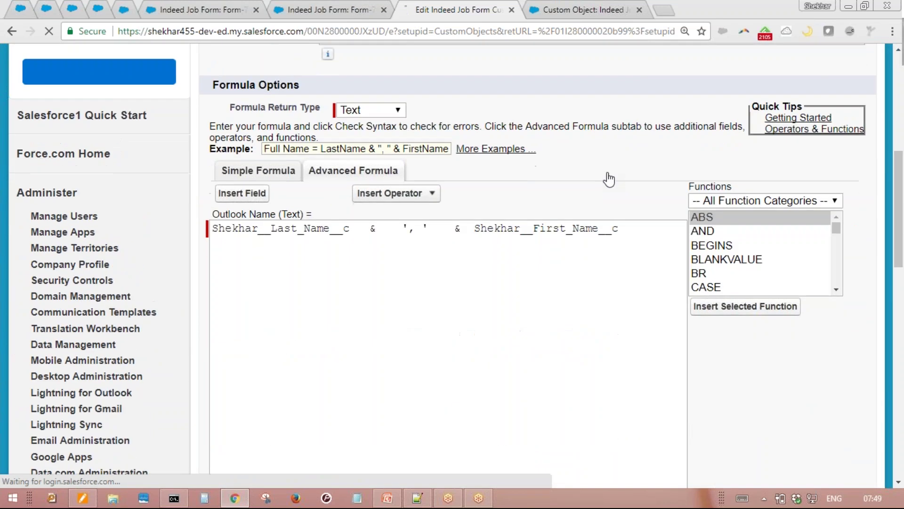
{"action": "mouse_move", "coordinate": [649, 190]}
{"action": "left_mouse_down"}
{"action": "mouse_move", "coordinate": [207, 218]}
{"action": "mouse_move", "coordinate": [666, 236]}
{"action": "mouse_move", "coordinate": [587, 173]}
{"action": "left_mouse_up"}
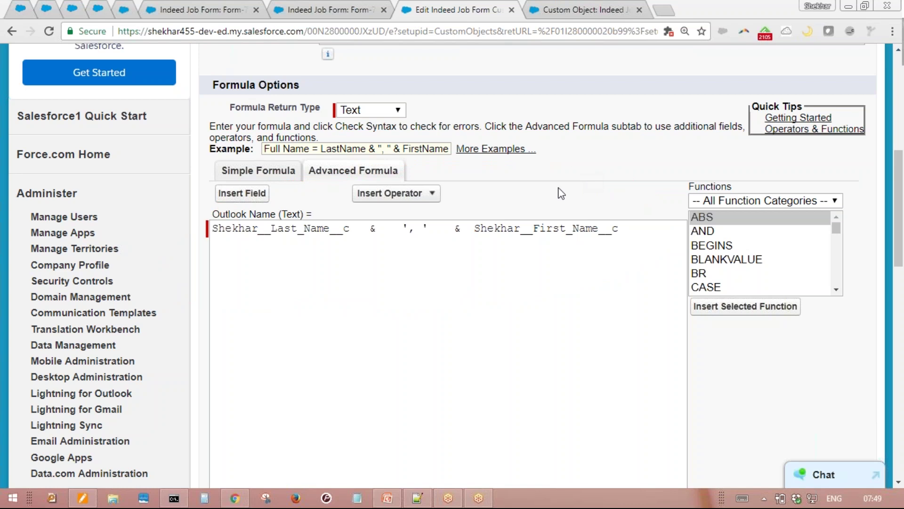
Insert a blank first line and a row of '=' signs above the name formula
{"action": "left_click", "coordinate": [540, 231]}
{"action": "key", "text": "Home"}
{"action": "key", "text": "Return"}
{"action": "key", "text": "Return"}
{"action": "key", "text": "Up"}
{"action": "type", "text": "============================="}
{"action": "key", "text": "Up"}
{"action": "key", "text": "Up"}
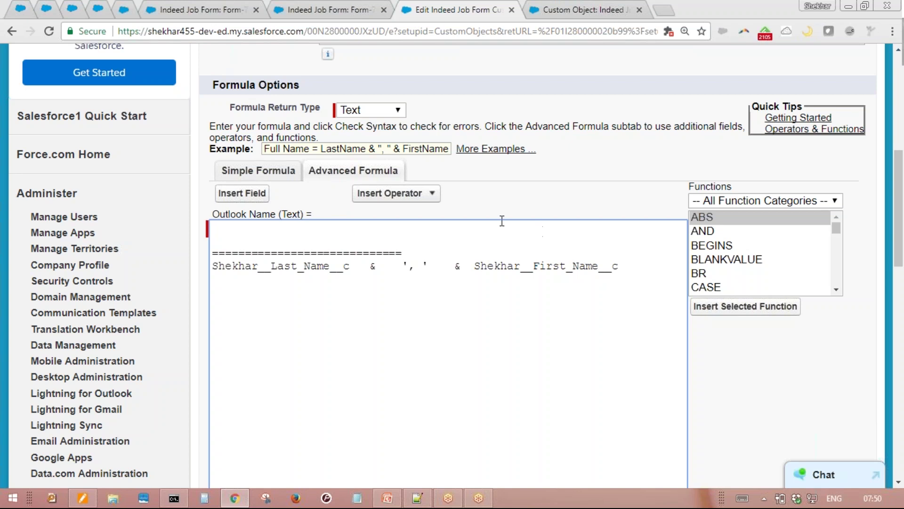
Insert the Indeed Job Form's Candidate Gender field reference into the formula
{"action": "left_click", "coordinate": [258, 199]}
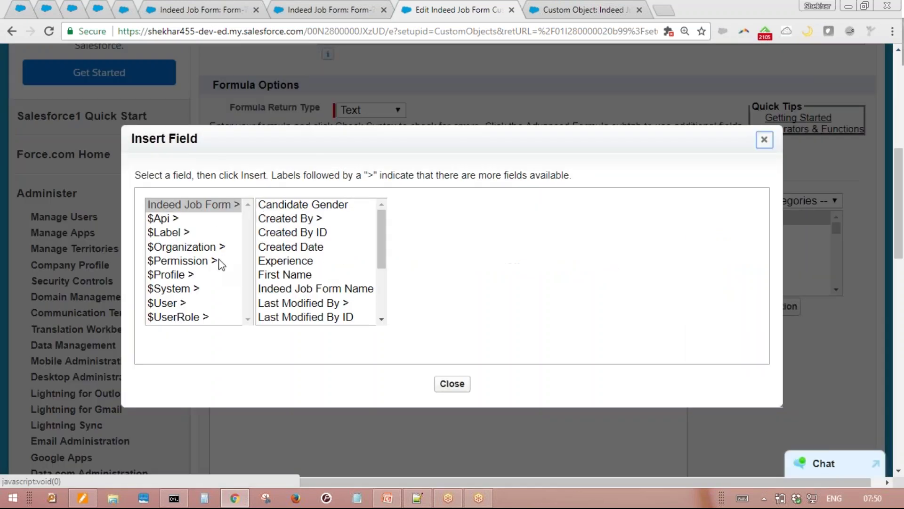
{"action": "left_click", "coordinate": [220, 212]}
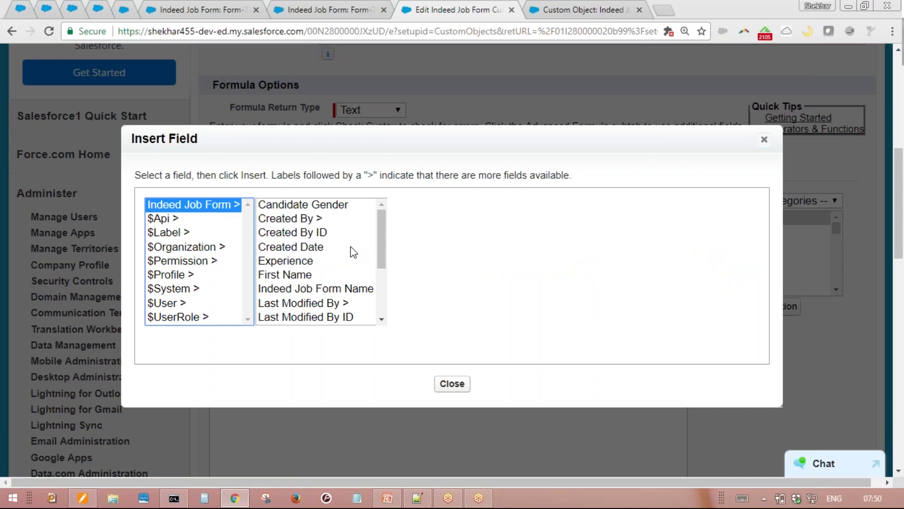
{"action": "left_click_drag", "start_coordinate": [380, 248], "coordinate": [377, 202]}
{"action": "left_click", "coordinate": [347, 207]}
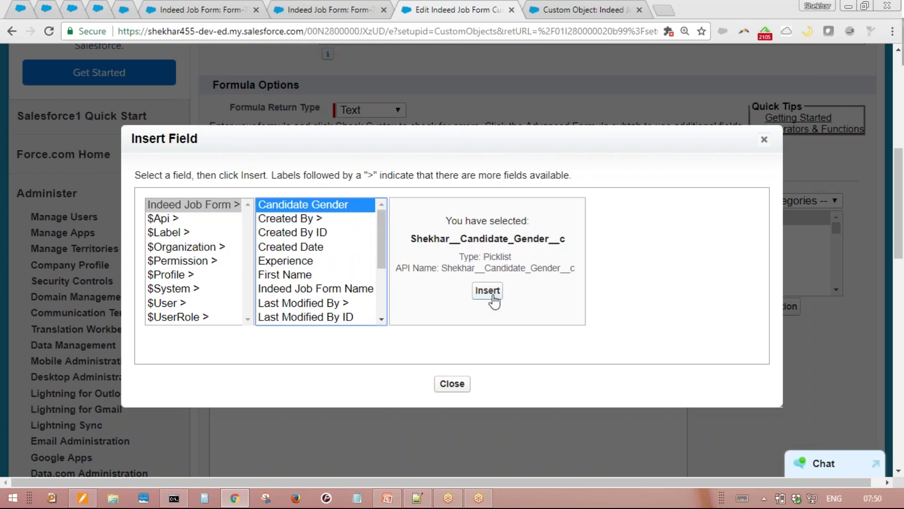
{"action": "left_click", "coordinate": [490, 298]}
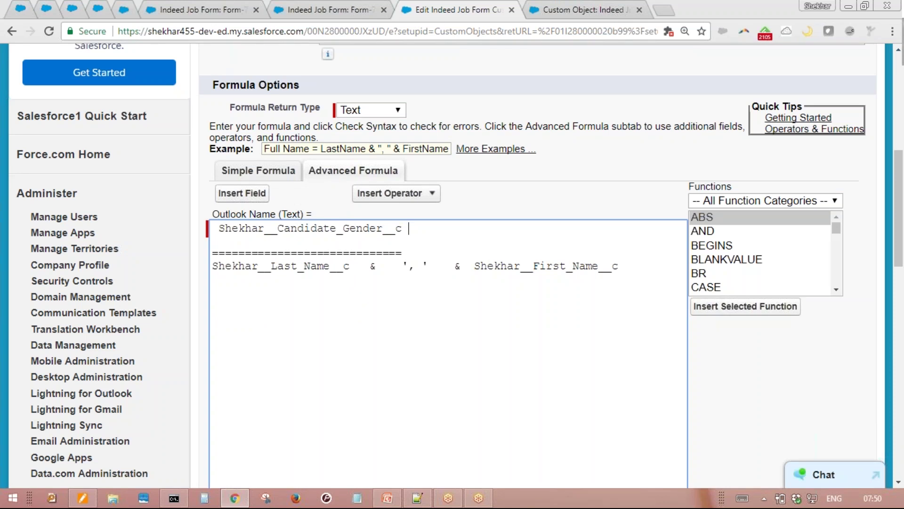
Insert an IF(logical_test, value_if_true, value_if_false) template on a new line
{"action": "key", "text": "Return"}
{"action": "left_click", "coordinate": [754, 264]}
{"action": "key", "text": "i"}
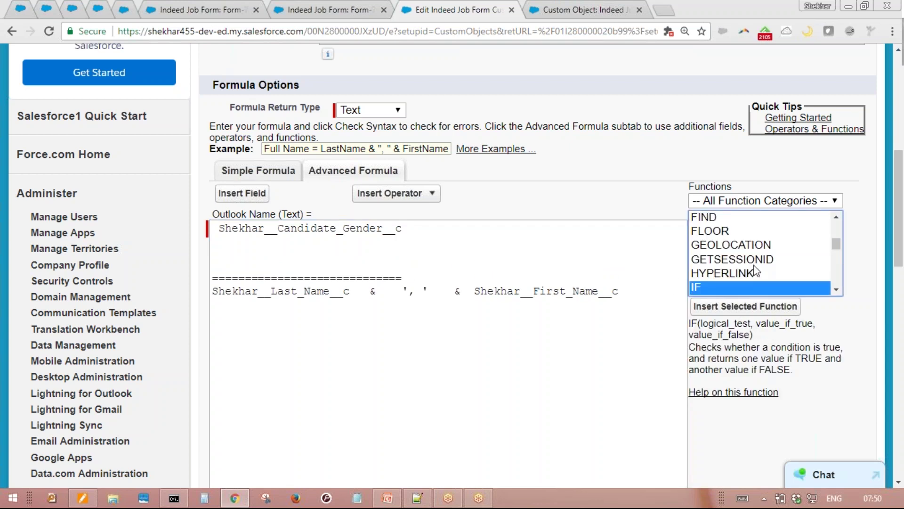
{"action": "double_click", "coordinate": [749, 286]}
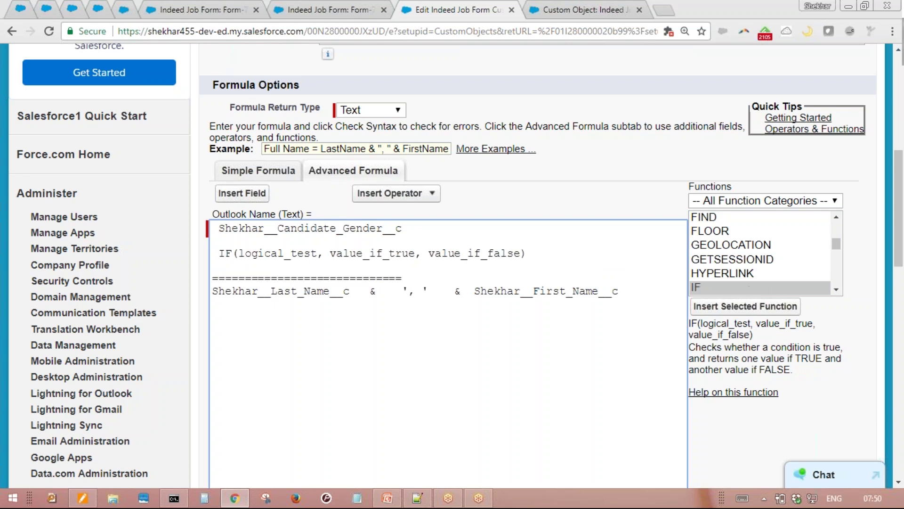
{"action": "double_click", "coordinate": [270, 254]}
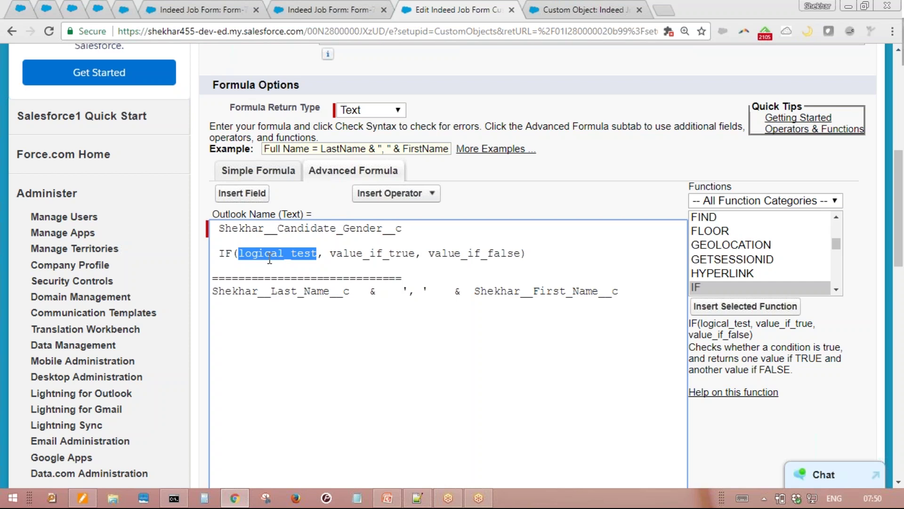
Replace the IF's logical_test placeholder with the Candidate Gender field reference
{"action": "double_click", "coordinate": [358, 255]}
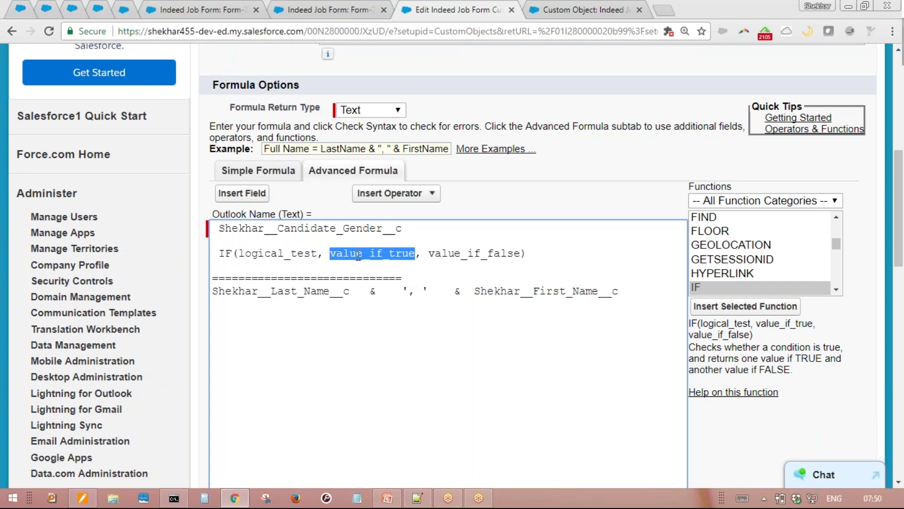
{"action": "left_click", "coordinate": [440, 261]}
{"action": "double_click", "coordinate": [443, 253]}
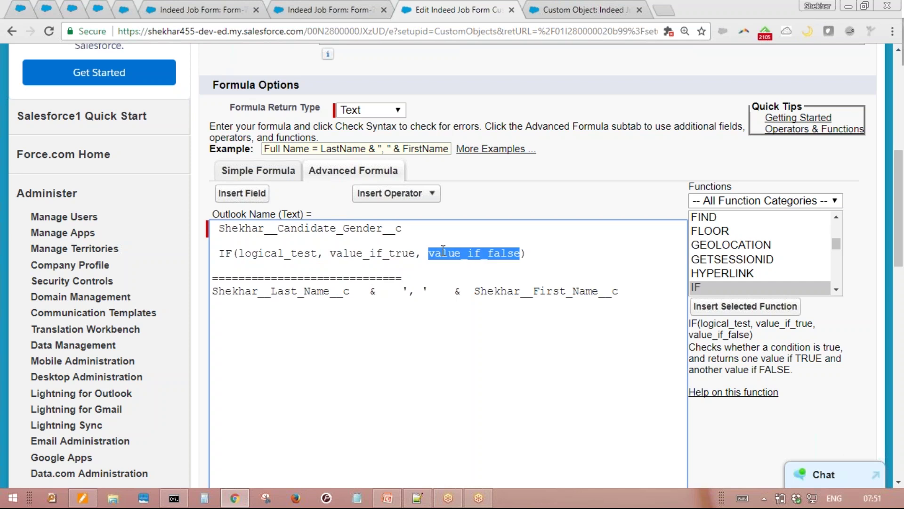
{"action": "left_click_drag", "start_coordinate": [310, 253], "coordinate": [375, 253]}
{"action": "left_click", "coordinate": [313, 238]}
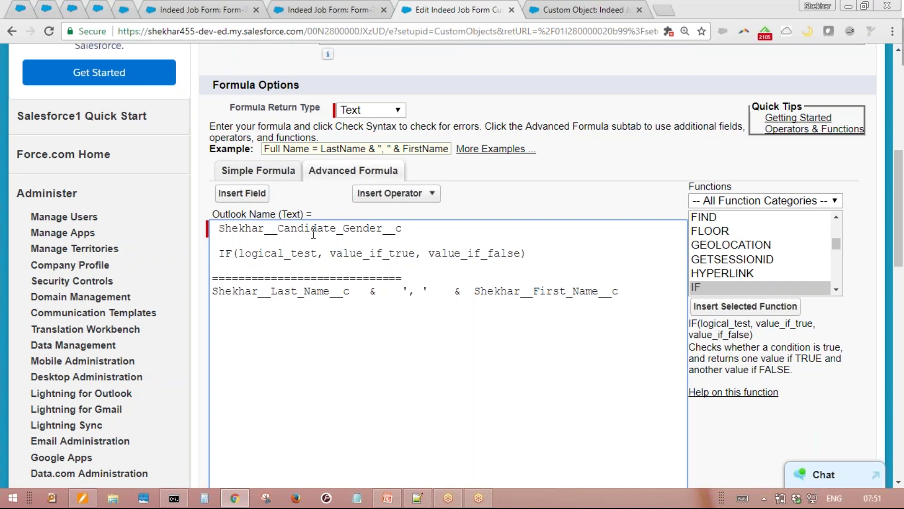
{"action": "double_click", "coordinate": [313, 230]}
{"action": "key", "text": "ctrl+x"}
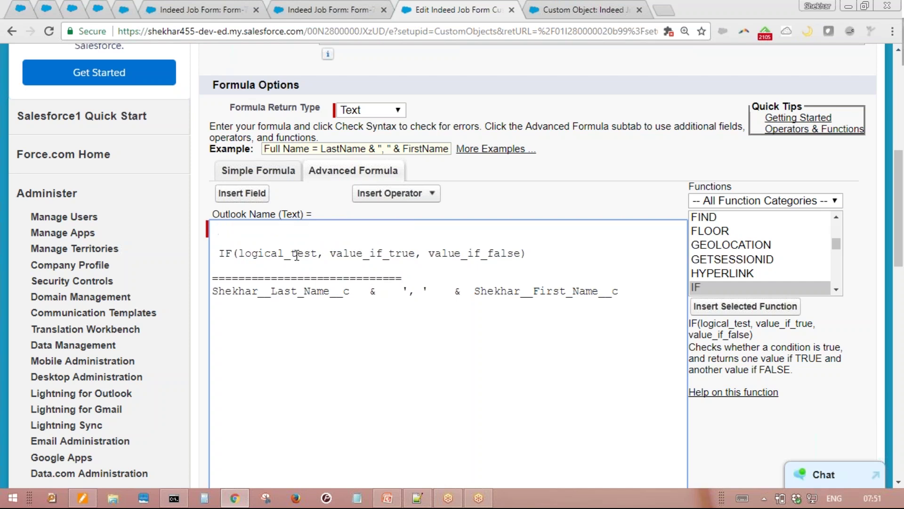
{"action": "double_click", "coordinate": [296, 254]}
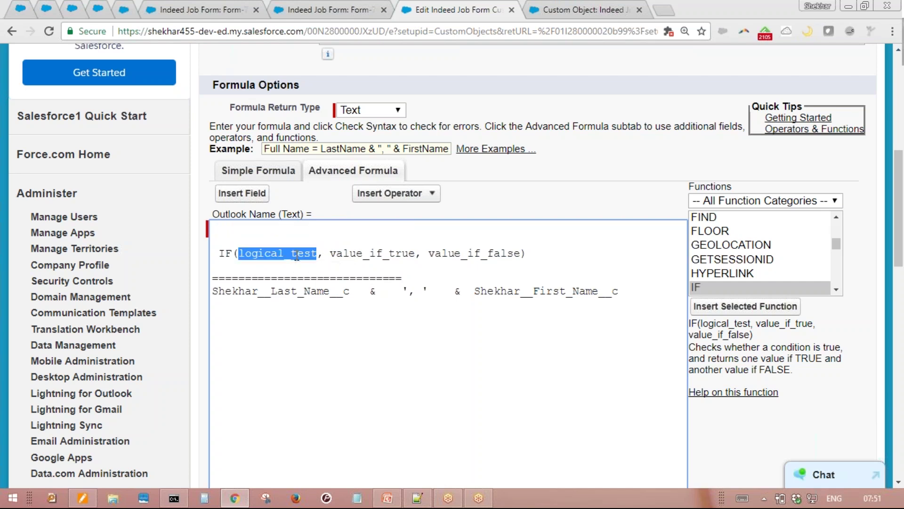
{"action": "key", "text": "ctrl+z"}
{"action": "key", "text": "ctrl+x"}
{"action": "double_click", "coordinate": [293, 255]}
{"action": "key", "text": "ctrl+v"}
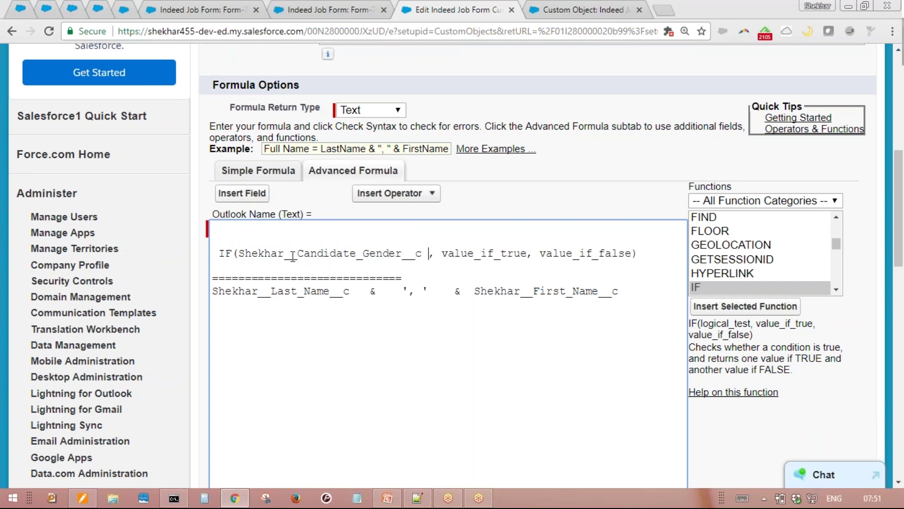
Complete the IF as Candidate Gender = 'M', returning 'Mr.' or else 'Ms.'
{"action": "type", "text": "= "}
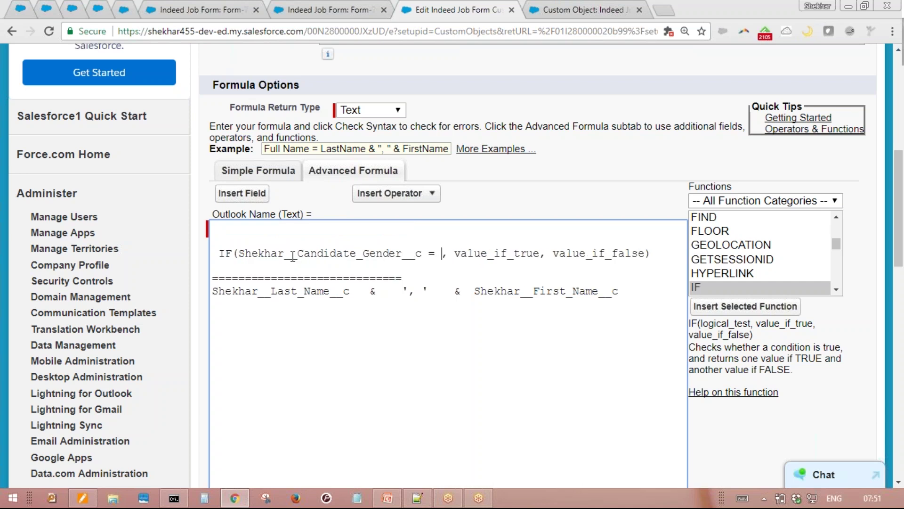
{"action": "type", "text": "'M"}
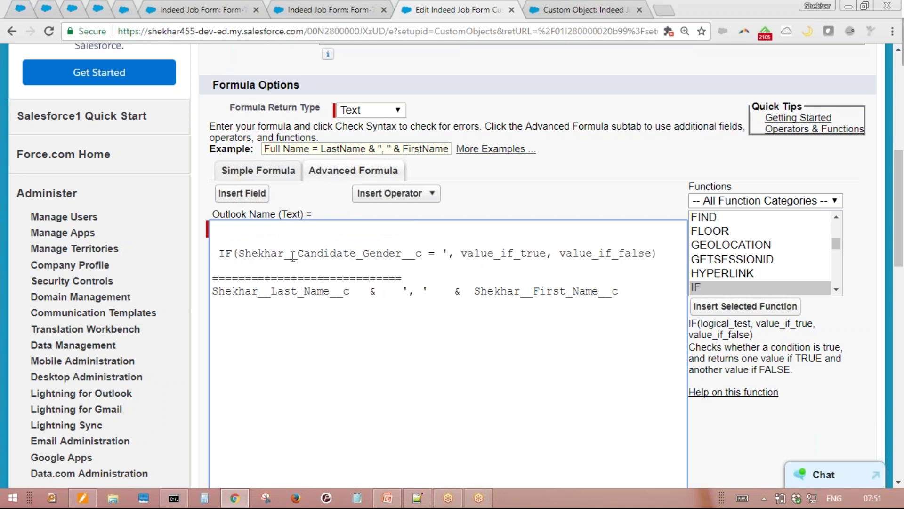
{"action": "type", "text": "'"}
{"action": "key", "text": "ctrl+Home"}
{"action": "key", "text": "Delete"}
{"action": "key", "text": "Delete"}
{"action": "key", "text": "Delete"}
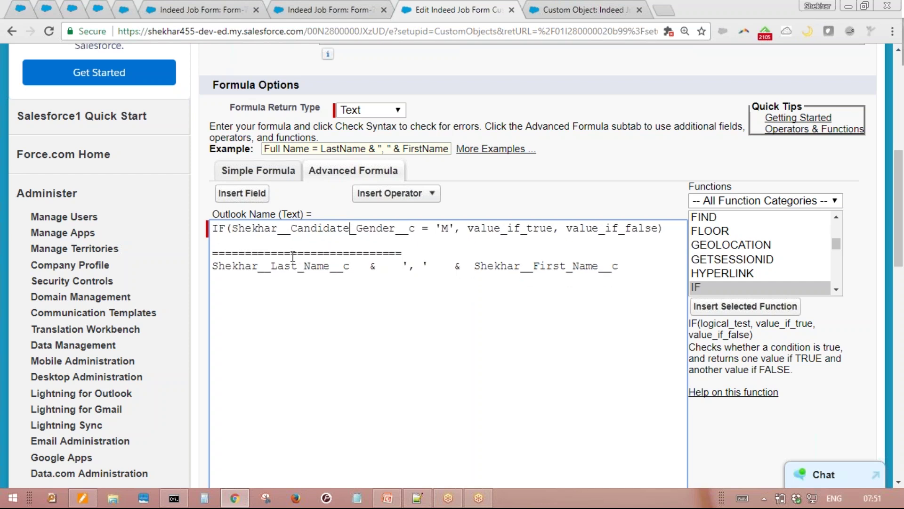
{"action": "key", "text": "Right"}
{"action": "key", "text": "Right"}
{"action": "key", "text": "Right"}
{"action": "key", "text": "Right"}
{"action": "key", "text": "Right"}
{"action": "key", "text": "Right"}
{"action": "key", "text": "shift+Right"}
{"action": "key", "text": "shift+Right"}
{"action": "key", "text": "shift+Right"}
{"action": "key", "text": "shift+Right"}
{"action": "key", "text": "shift+Right"}
{"action": "key", "text": "shift+Right"}
{"action": "key", "text": "shift+Right"}
{"action": "key", "text": "shift+Right"}
{"action": "key", "text": "shift+Right"}
{"action": "key", "text": "shift+Right"}
{"action": "key", "text": "shift+Right"}
{"action": "key", "text": "shift+Right"}
{"action": "key", "text": "shift+Right"}
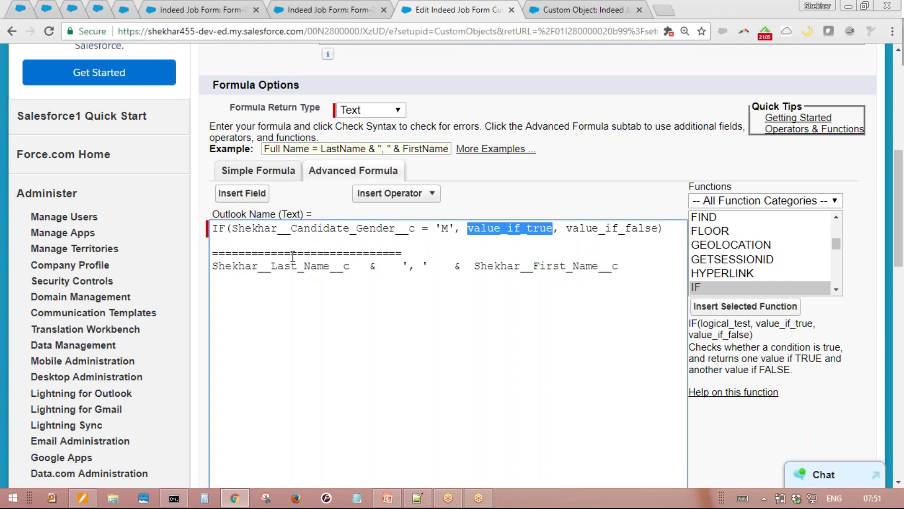
{"action": "type", "text": "'M'"}
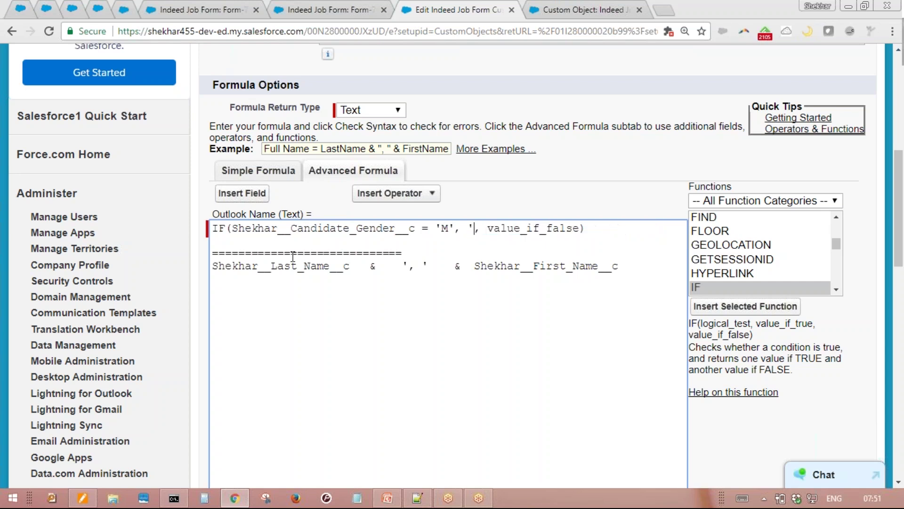
{"action": "key", "text": "Right"}
{"action": "key", "text": "Left"}
{"action": "type", "text": "r."}
{"action": "key", "text": "Right"}
{"action": "key", "text": "Right"}
{"action": "key", "text": "shift+Right"}
{"action": "key", "text": "shift+Right"}
{"action": "key", "text": "shift+Right"}
{"action": "key", "text": "shift+Right"}
{"action": "key", "text": "shift+Right"}
{"action": "key", "text": "shift+Right"}
{"action": "key", "text": "shift+Right"}
{"action": "key", "text": "shift+Right"}
{"action": "key", "text": "shift+Right"}
{"action": "key", "text": "shift+Right"}
{"action": "key", "text": "shift+Right"}
{"action": "key", "text": "shift+Right"}
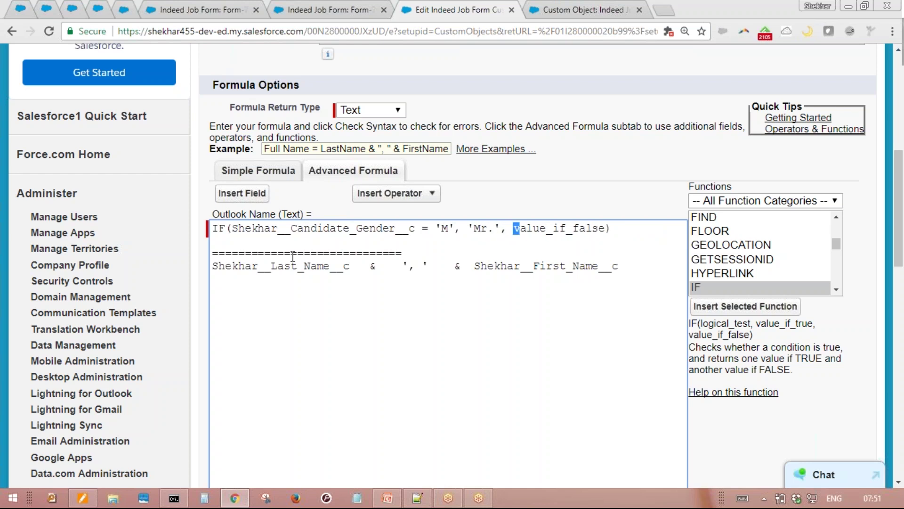
{"action": "key", "text": "shift+Right"}
{"action": "key", "text": "shift+Right"}
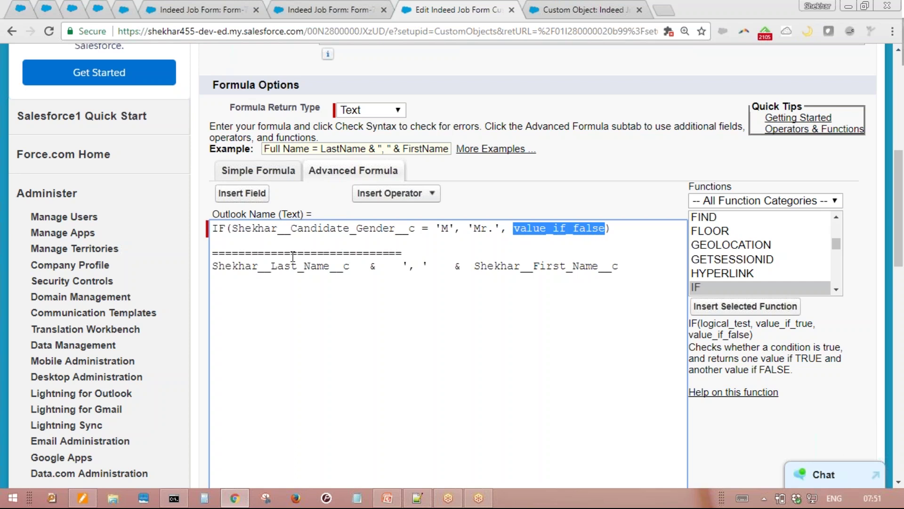
{"action": "type", "text": "'Me"}
{"action": "key", "text": "BackSpace"}
{"action": "type", "text": "s"}
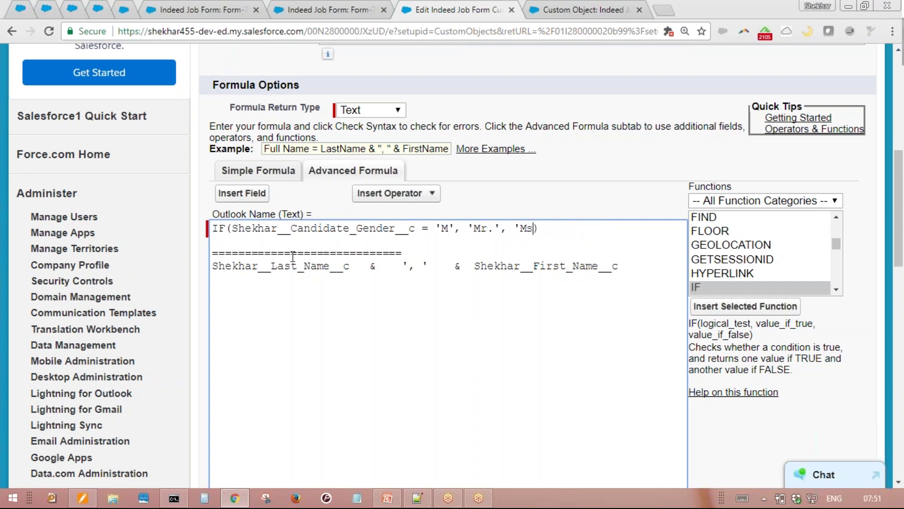
{"action": "type", "text": ".'"}
Review the IF line and the LastName & ', ' & FirstName line part by part
{"action": "key", "text": "Right"}
{"action": "key", "text": "Right"}
{"action": "key", "text": "Up"}
{"action": "key", "text": "Right"}
{"action": "key", "text": "Right"}
{"action": "key", "text": "Right"}
{"action": "key", "text": "shift+Right"}
{"action": "key", "text": "shift+Right"}
{"action": "key", "text": "shift+Right"}
{"action": "key", "text": "shift+Right"}
{"action": "key", "text": "shift+Right"}
{"action": "key", "text": "shift+Right"}
{"action": "key", "text": "shift+Right"}
{"action": "key", "text": "shift+Right"}
{"action": "key", "text": "shift+Right"}
{"action": "key", "text": "shift+Right"}
{"action": "key", "text": "shift+Right"}
{"action": "key", "text": "shift+Right"}
{"action": "key", "text": "shift+Right"}
{"action": "key", "text": "shift+Right"}
{"action": "key", "text": "shift+Right"}
{"action": "key", "text": "shift+Right"}
{"action": "key", "text": "shift+Right"}
{"action": "key", "text": "shift+Right"}
{"action": "key", "text": "shift+Right"}
{"action": "key", "text": "shift+Right"}
{"action": "key", "text": "shift+Right"}
{"action": "key", "text": "shift+Right"}
{"action": "key", "text": "shift+Right"}
{"action": "key", "text": "shift+Right"}
{"action": "key", "text": "shift+Right"}
{"action": "key", "text": "shift+Right"}
{"action": "key", "text": "shift+Right"}
{"action": "key", "text": "shift+Right"}
{"action": "key", "text": "shift+Right"}
{"action": "key", "text": "shift+Right"}
{"action": "key", "text": "shift+Right"}
{"action": "key", "text": "shift+Right"}
{"action": "key", "text": "shift+Right"}
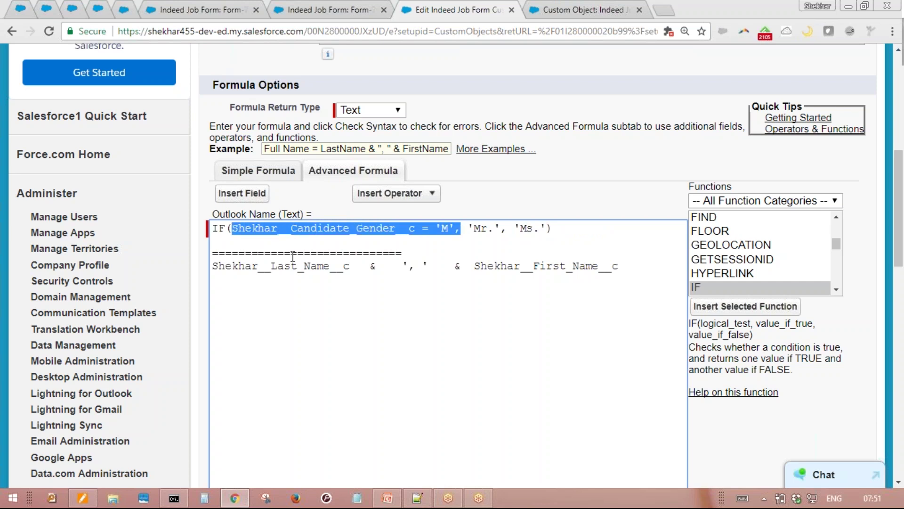
{"action": "key", "text": "Right"}
{"action": "key", "text": "Right"}
{"action": "key", "text": "shift+Right"}
{"action": "key", "text": "shift+Right"}
{"action": "key", "text": "shift+Right"}
{"action": "key", "text": "shift+Right"}
{"action": "key", "text": "shift+Right"}
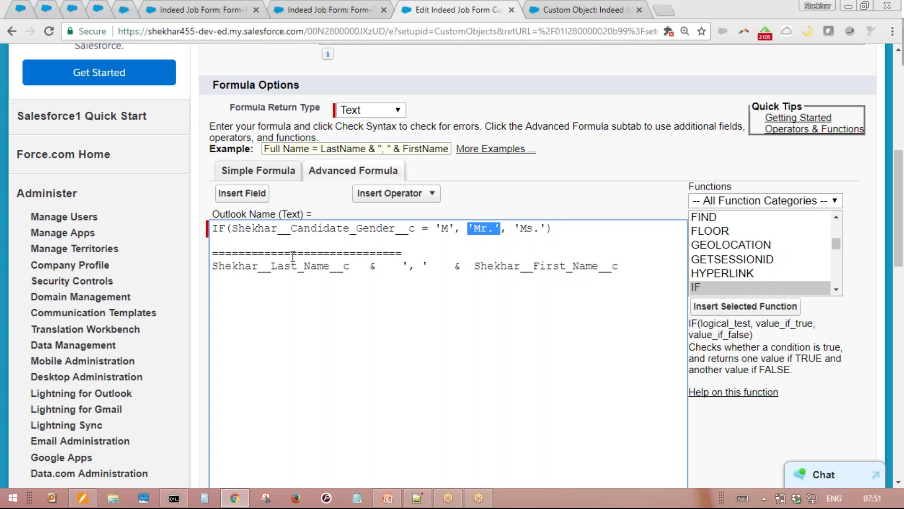
{"action": "key", "text": "Right"}
{"action": "key", "text": "Left"}
{"action": "key", "text": "shift+Right"}
{"action": "key", "text": "shift+Right"}
{"action": "key", "text": "shift+Right"}
{"action": "key", "text": "shift+Right"}
{"action": "key", "text": "shift+Right"}
{"action": "key", "text": "shift+Right"}
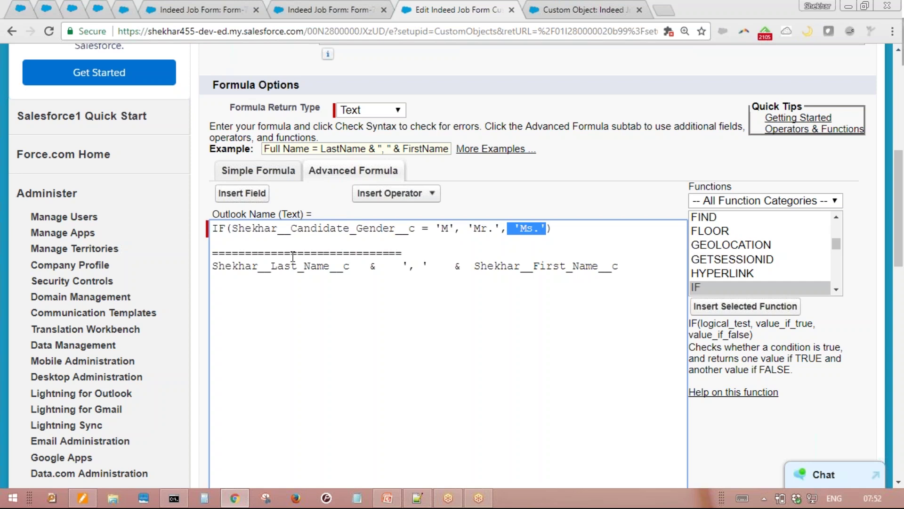
{"action": "key", "text": "Right"}
{"action": "key", "text": "Right"}
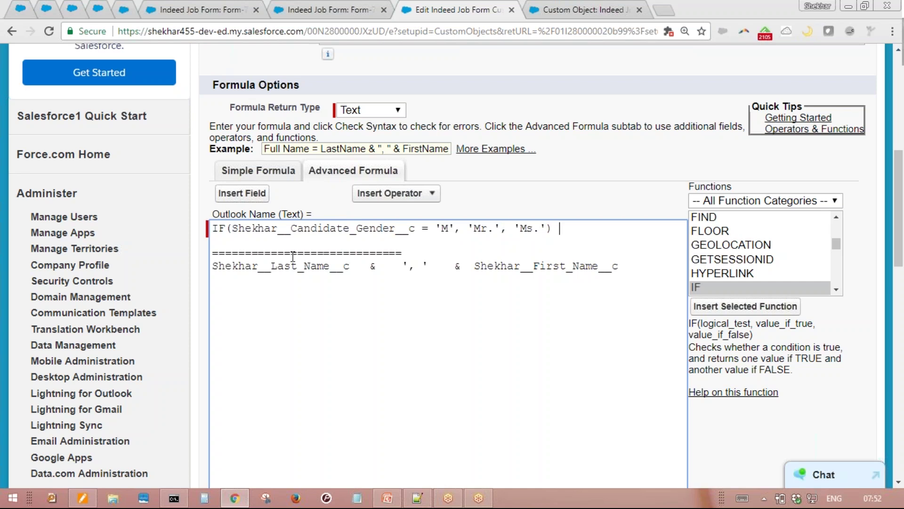
{"action": "key", "text": "shift+Home"}
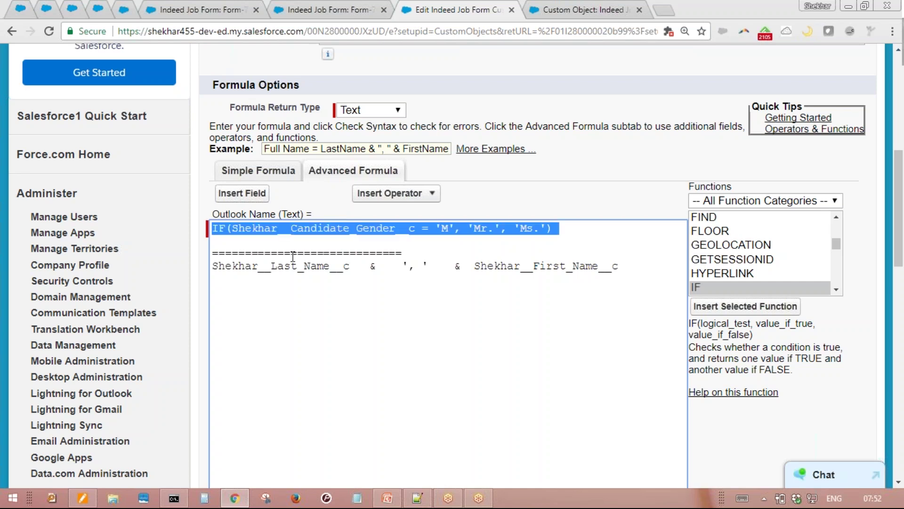
{"action": "key", "text": "Down"}
{"action": "key", "text": "Down"}
{"action": "key", "text": "Down"}
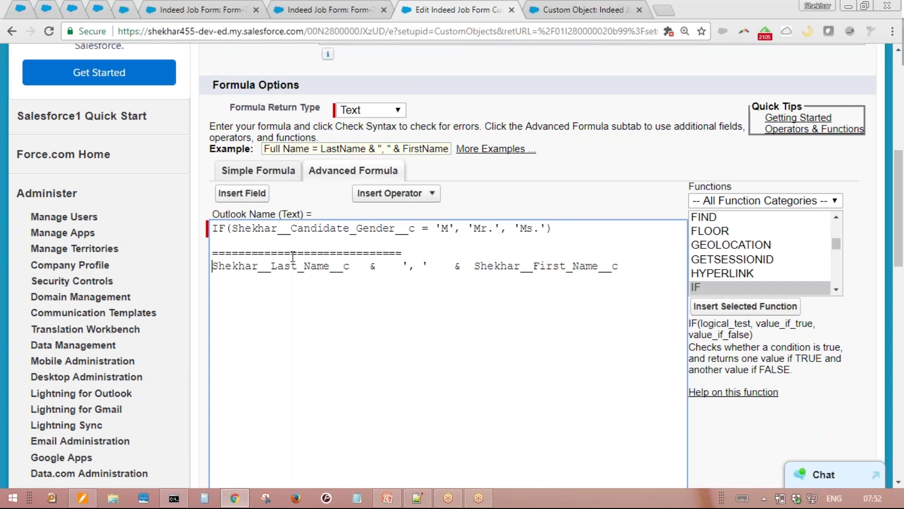
{"action": "key", "text": "shift+End"}
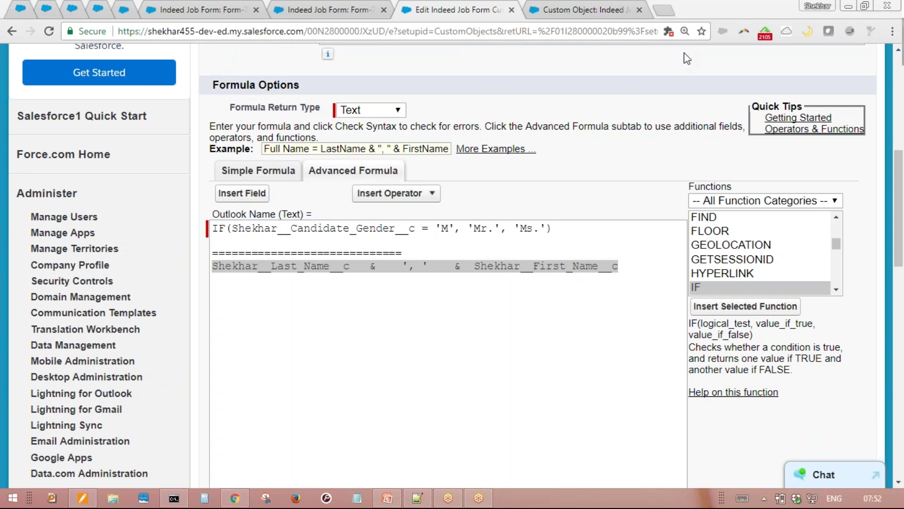
Append an & Concatenate operator after the IF expression using Insert Operator
{"action": "left_click", "coordinate": [628, 232]}
{"action": "scroll", "coordinate": [471, 198], "scroll_direction": "up", "scroll_amount": 6}
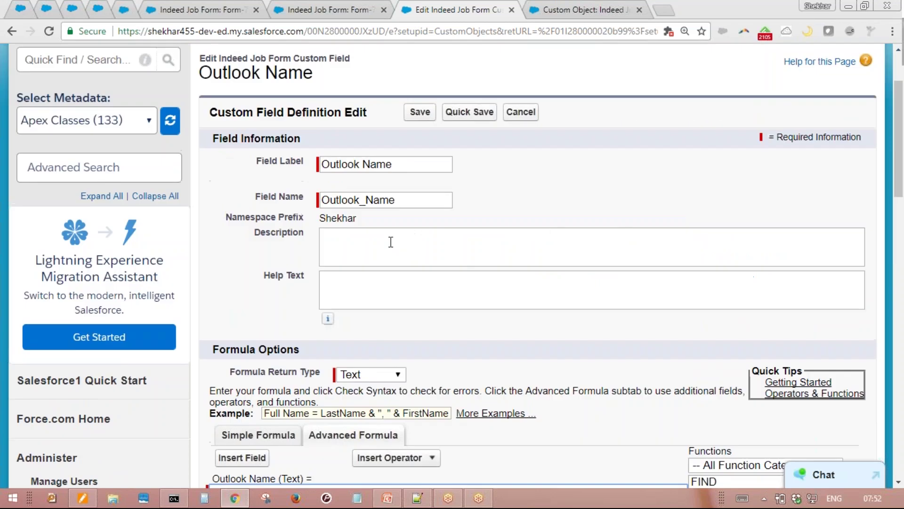
{"action": "scroll", "coordinate": [408, 280], "scroll_direction": "down", "scroll_amount": 6}
{"action": "scroll", "coordinate": [408, 279], "scroll_direction": "up", "scroll_amount": 3}
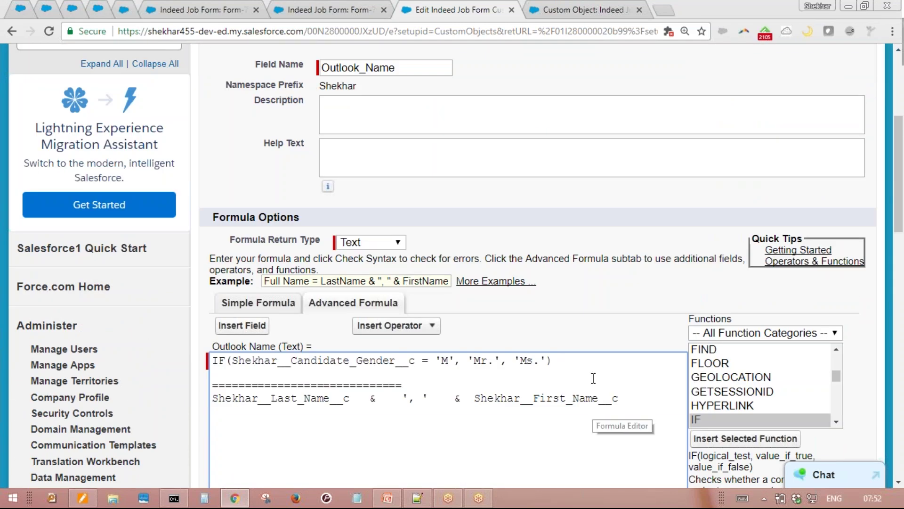
{"action": "left_click", "coordinate": [395, 325]}
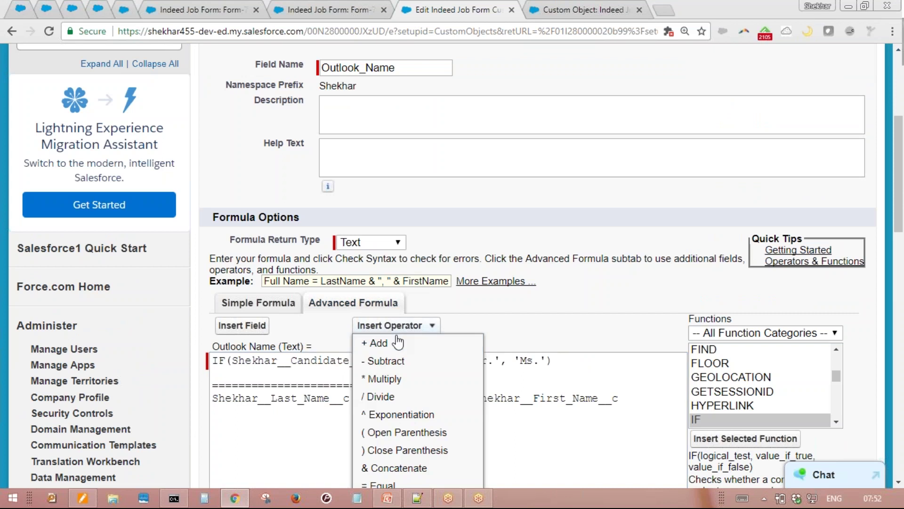
{"action": "left_click", "coordinate": [394, 468]}
{"action": "scroll", "coordinate": [640, 234], "scroll_direction": "down", "scroll_amount": 4}
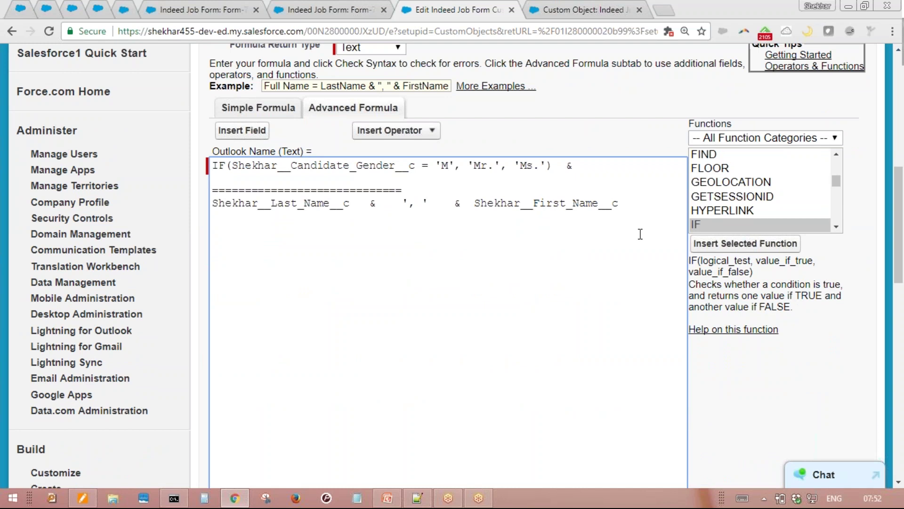
{"action": "scroll", "coordinate": [452, 269], "scroll_direction": "down", "scroll_amount": 5}
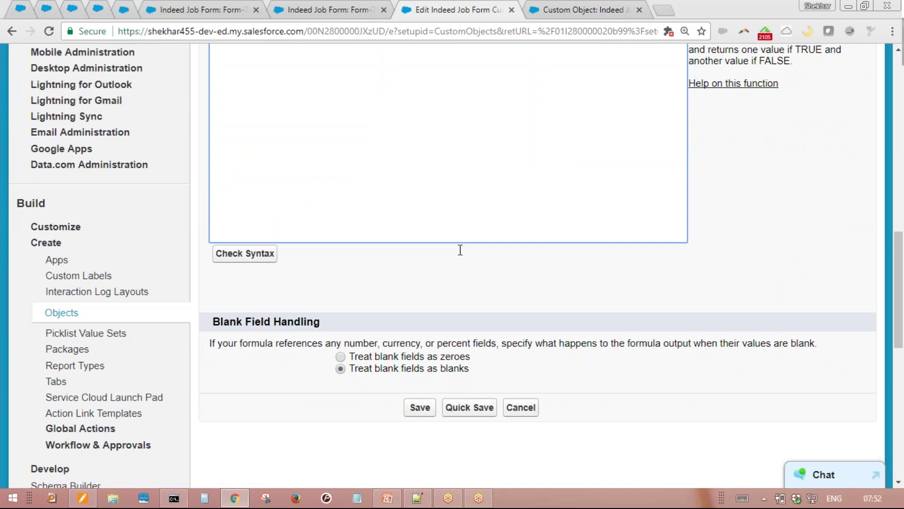
Run Check Syntax and mark the reported "Syntax error. Found '=='" message
{"action": "left_click_drag", "start_coordinate": [285, 220], "coordinate": [289, 222]}
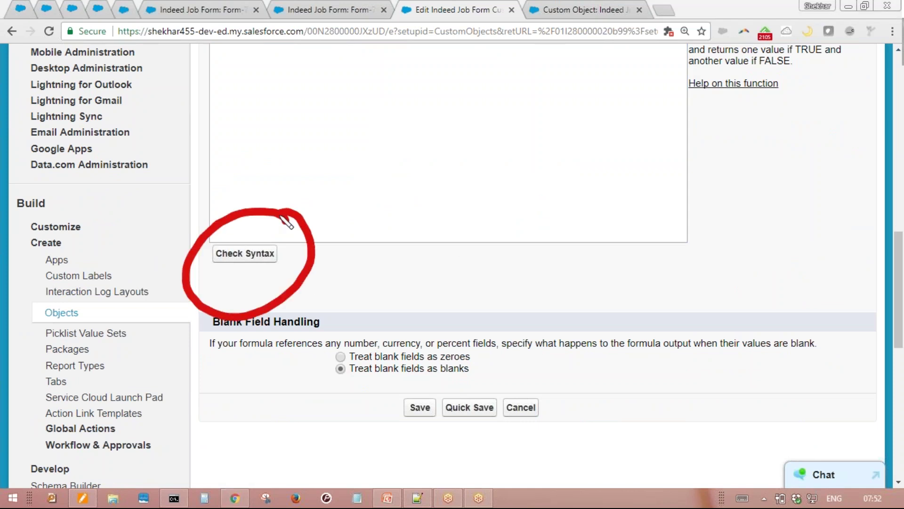
{"action": "key", "text": "e"}
{"action": "left_click", "coordinate": [247, 255]}
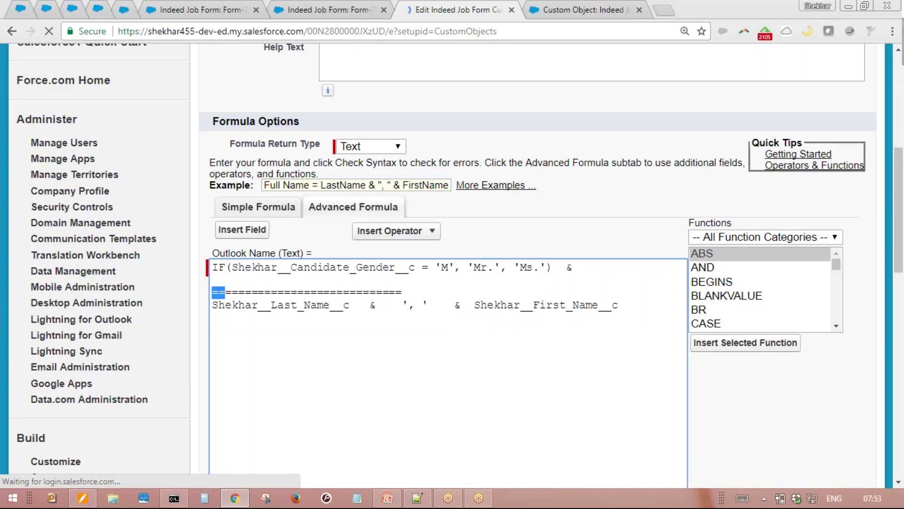
{"action": "scroll", "coordinate": [464, 218], "scroll_direction": "down", "scroll_amount": 7}
{"action": "mouse_move", "coordinate": [463, 239]}
{"action": "left_mouse_down"}
{"action": "mouse_move", "coordinate": [502, 302]}
{"action": "mouse_move", "coordinate": [400, 227]}
{"action": "left_mouse_up"}
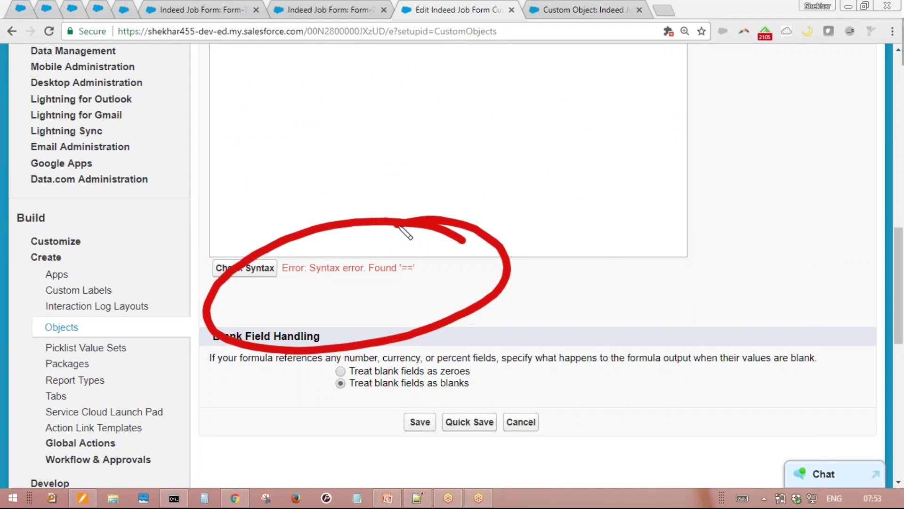
{"action": "key", "text": "e"}
{"action": "scroll", "coordinate": [408, 319], "scroll_direction": "up", "scroll_amount": 6}
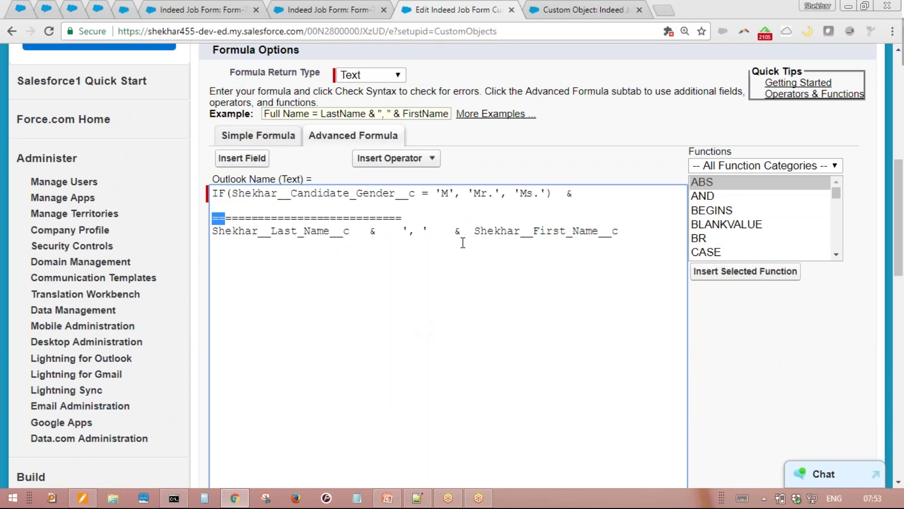
Delete the ===== separator line and its blank line, then rerun Check Syntax on the formula
{"action": "left_click", "coordinate": [450, 210]}
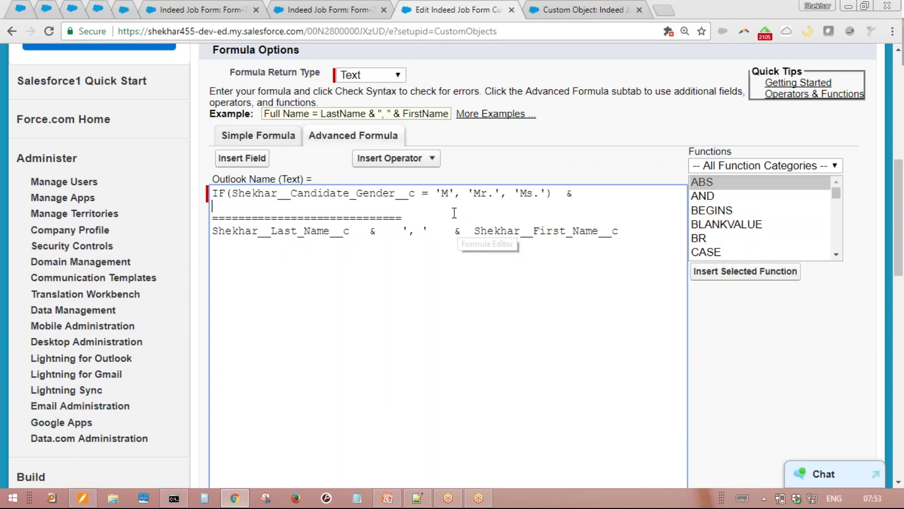
{"action": "triple_click", "coordinate": [426, 222]}
{"action": "key", "text": "BackSpace"}
{"action": "key", "text": "Delete"}
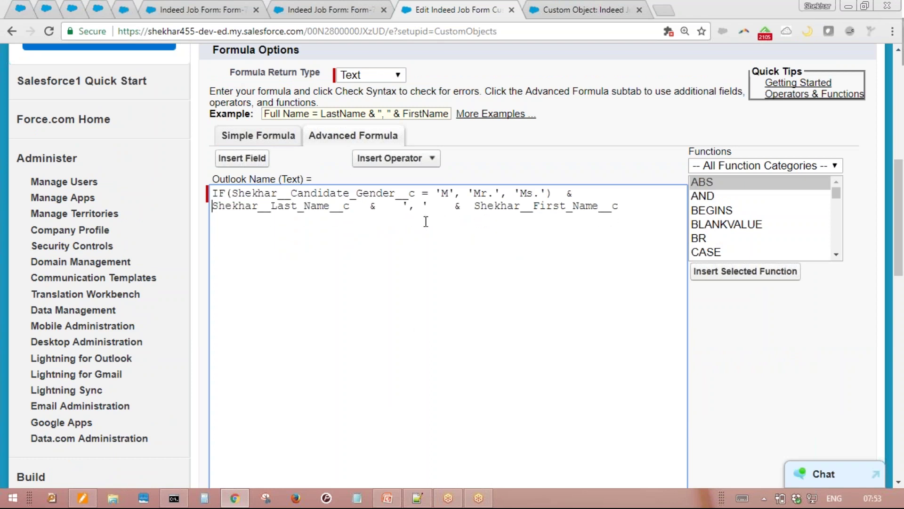
{"action": "scroll", "coordinate": [426, 221], "scroll_direction": "down", "scroll_amount": 1}
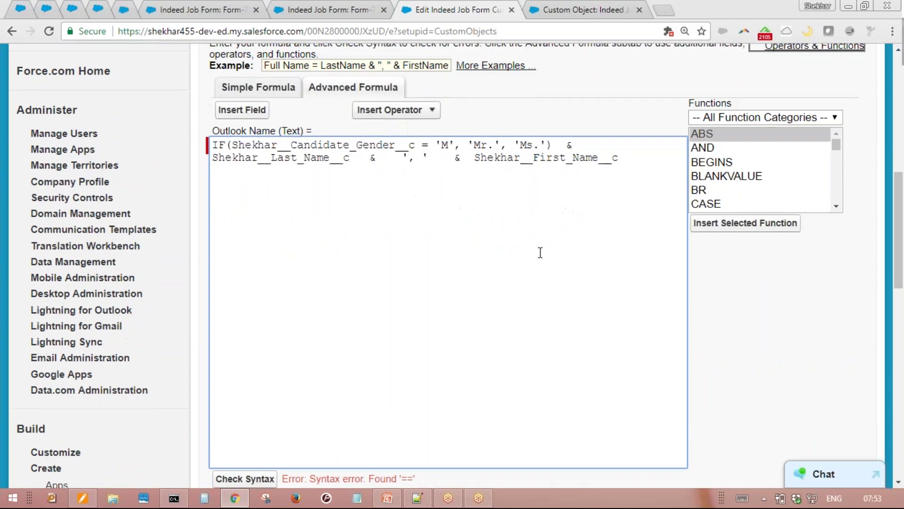
{"action": "left_click", "coordinate": [255, 466]}
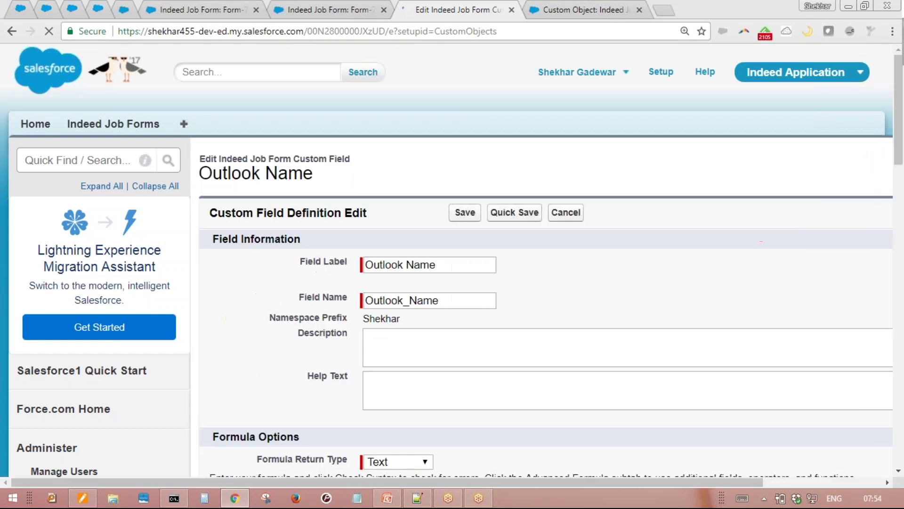
Scroll to the picklist-field syntax error and annotate it on screen with circles and 'Err'
{"action": "scroll", "coordinate": [686, 123], "scroll_direction": "down", "scroll_amount": 10}
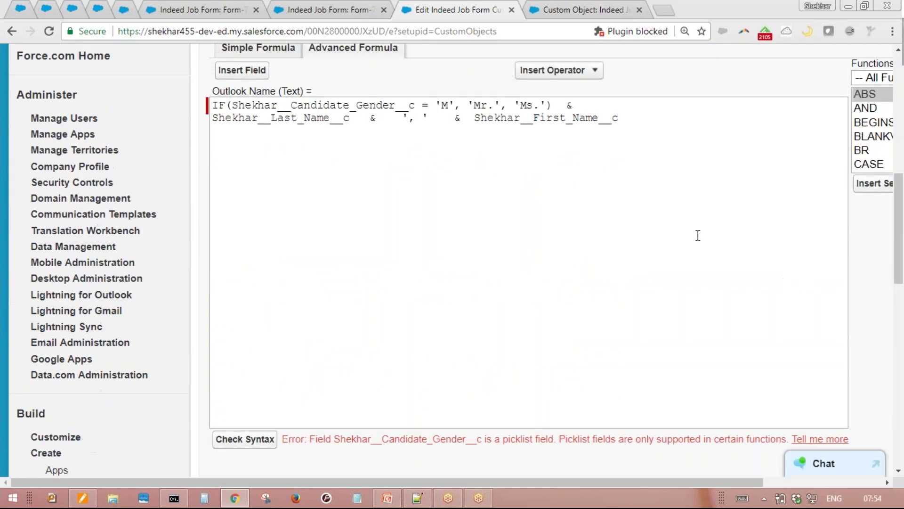
{"action": "mouse_move", "coordinate": [457, 398]}
{"action": "left_mouse_down"}
{"action": "mouse_move", "coordinate": [276, 415]}
{"action": "mouse_move", "coordinate": [424, 394]}
{"action": "mouse_move", "coordinate": [412, 388]}
{"action": "left_mouse_up"}
{"action": "mouse_move", "coordinate": [572, 272]}
{"action": "left_mouse_down"}
{"action": "mouse_move", "coordinate": [551, 327]}
{"action": "mouse_move", "coordinate": [617, 324]}
{"action": "left_mouse_up"}
{"action": "mouse_move", "coordinate": [610, 280]}
{"action": "left_mouse_down"}
{"action": "mouse_move", "coordinate": [672, 248]}
{"action": "mouse_move", "coordinate": [744, 238]}
{"action": "mouse_move", "coordinate": [740, 194]}
{"action": "left_mouse_up"}
{"action": "left_click_drag", "start_coordinate": [588, 388], "coordinate": [787, 259]}
{"action": "mouse_move", "coordinate": [607, 403]}
{"action": "left_mouse_down"}
{"action": "mouse_move", "coordinate": [591, 411]}
{"action": "mouse_move", "coordinate": [820, 282]}
{"action": "left_mouse_up"}
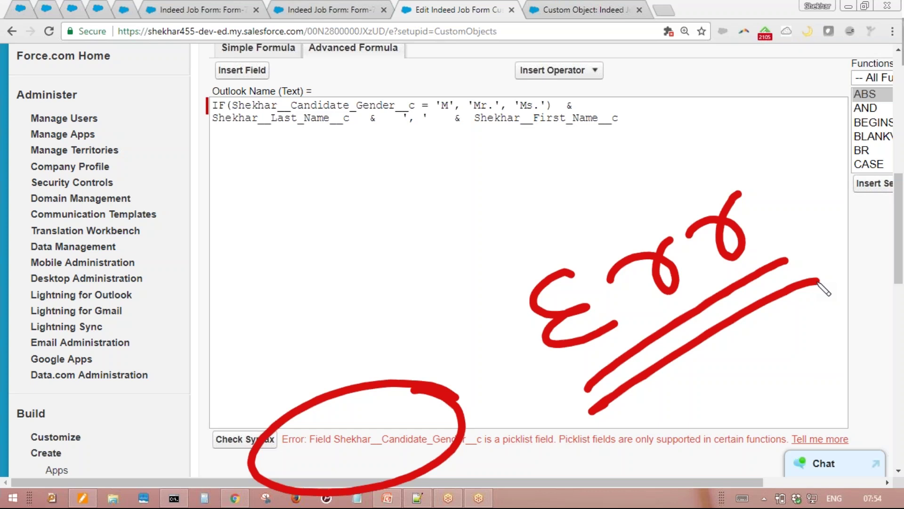
{"action": "mouse_move", "coordinate": [467, 86]}
{"action": "left_mouse_down"}
{"action": "mouse_move", "coordinate": [237, 125]}
{"action": "mouse_move", "coordinate": [434, 83]}
{"action": "left_mouse_up"}
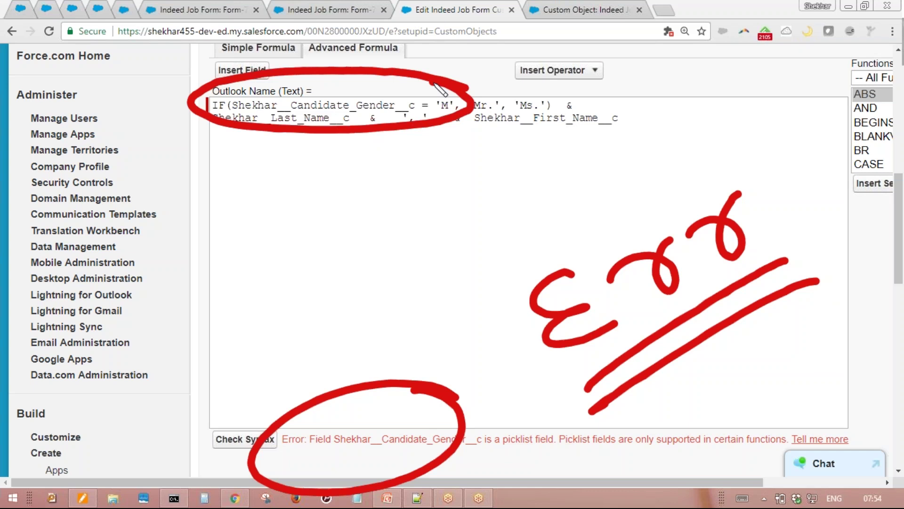
{"action": "left_click_drag", "start_coordinate": [132, 341], "coordinate": [322, 178]}
{"action": "key", "text": "e"}
Handwrite an example if() formula with a checkmark on screen, then erase the annotations
{"action": "left_click_drag", "start_coordinate": [174, 387], "coordinate": [210, 433]}
{"action": "left_click", "coordinate": [164, 363]}
{"action": "left_click_drag", "start_coordinate": [216, 315], "coordinate": [245, 426]}
{"action": "left_click_drag", "start_coordinate": [213, 392], "coordinate": [243, 354]}
{"action": "left_click_drag", "start_coordinate": [283, 266], "coordinate": [305, 356]}
{"action": "left_click_drag", "start_coordinate": [354, 282], "coordinate": [377, 364]}
{"action": "left_click_drag", "start_coordinate": [325, 295], "coordinate": [350, 296]}
{"action": "left_click_drag", "start_coordinate": [351, 231], "coordinate": [424, 273]}
{"action": "mouse_move", "coordinate": [435, 221]}
{"action": "left_mouse_down"}
{"action": "mouse_move", "coordinate": [443, 233]}
{"action": "mouse_move", "coordinate": [490, 204]}
{"action": "mouse_move", "coordinate": [518, 207]}
{"action": "left_mouse_up"}
{"action": "left_click_drag", "start_coordinate": [522, 193], "coordinate": [558, 191]}
{"action": "left_click_drag", "start_coordinate": [563, 181], "coordinate": [594, 159]}
{"action": "left_click_drag", "start_coordinate": [608, 157], "coordinate": [628, 144]}
{"action": "mouse_move", "coordinate": [663, 86]}
{"action": "left_mouse_down"}
{"action": "mouse_move", "coordinate": [697, 103]}
{"action": "mouse_move", "coordinate": [729, 71]}
{"action": "left_mouse_up"}
{"action": "left_click_drag", "start_coordinate": [707, 111], "coordinate": [761, 85]}
{"action": "left_click_drag", "start_coordinate": [683, 158], "coordinate": [691, 207]}
{"action": "left_click_drag", "start_coordinate": [725, 141], "coordinate": [743, 205]}
{"action": "left_click_drag", "start_coordinate": [777, 113], "coordinate": [794, 173]}
{"action": "mouse_move", "coordinate": [821, 92]}
{"action": "left_mouse_down"}
{"action": "mouse_move", "coordinate": [832, 94]}
{"action": "mouse_move", "coordinate": [830, 147]}
{"action": "left_mouse_up"}
{"action": "left_click_drag", "start_coordinate": [860, 76], "coordinate": [885, 106]}
{"action": "left_click_drag", "start_coordinate": [848, 52], "coordinate": [885, 193]}
{"action": "left_click_drag", "start_coordinate": [476, 400], "coordinate": [581, 345]}
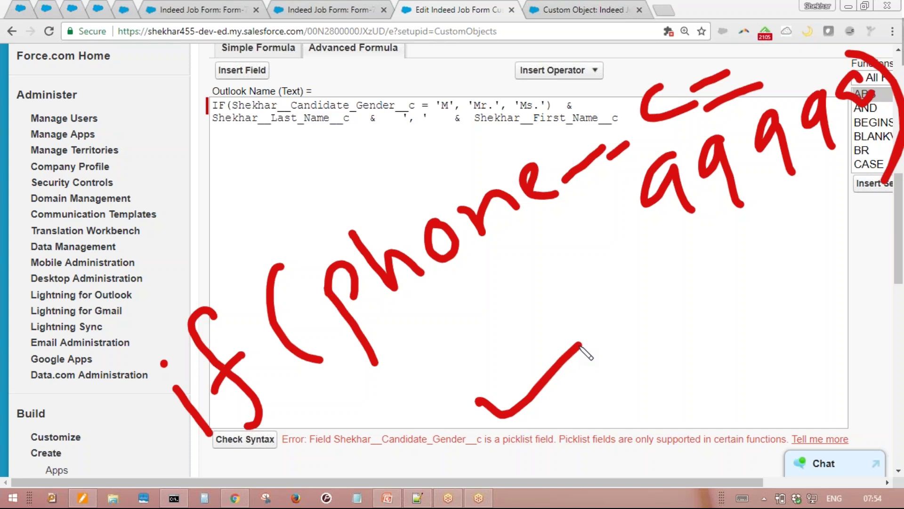
{"action": "key", "text": "e"}
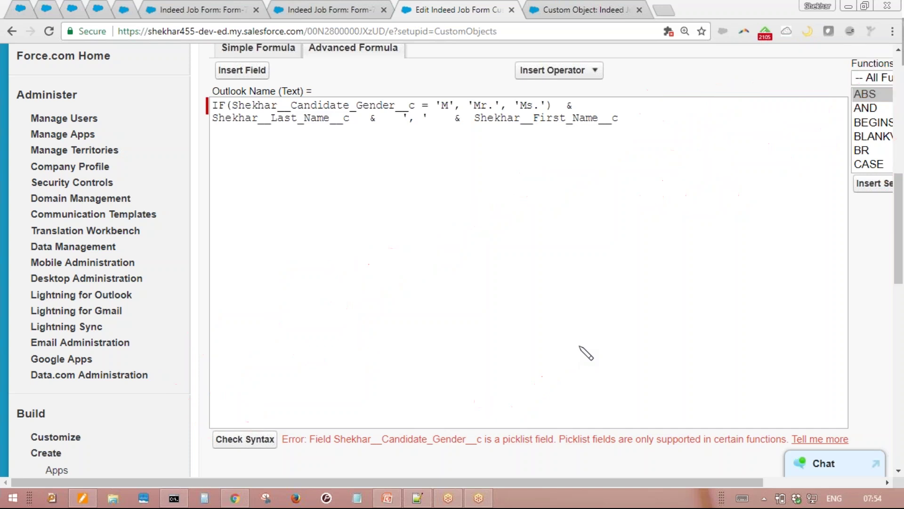
Mark the gender comparison 'Wrong!' on screen, then select it and move to the formula's end
{"action": "mouse_move", "coordinate": [397, 73]}
{"action": "left_mouse_down"}
{"action": "mouse_move", "coordinate": [214, 91]}
{"action": "mouse_move", "coordinate": [426, 80]}
{"action": "left_mouse_up"}
{"action": "mouse_move", "coordinate": [254, 321]}
{"action": "left_mouse_down"}
{"action": "mouse_move", "coordinate": [309, 385]}
{"action": "mouse_move", "coordinate": [414, 309]}
{"action": "mouse_move", "coordinate": [460, 227]}
{"action": "mouse_move", "coordinate": [521, 248]}
{"action": "mouse_move", "coordinate": [585, 175]}
{"action": "mouse_move", "coordinate": [460, 410]}
{"action": "left_mouse_up"}
{"action": "left_click_drag", "start_coordinate": [636, 118], "coordinate": [692, 246]}
{"action": "left_click", "coordinate": [721, 279]}
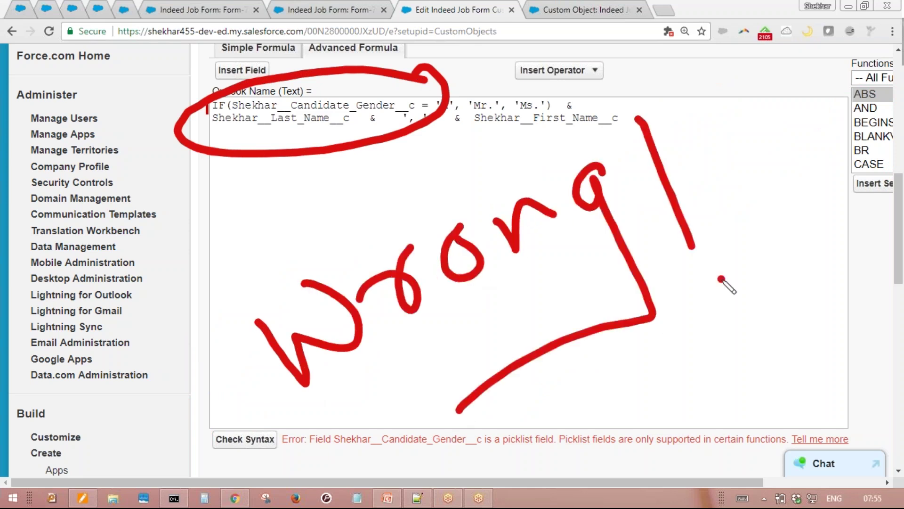
{"action": "key", "text": "e"}
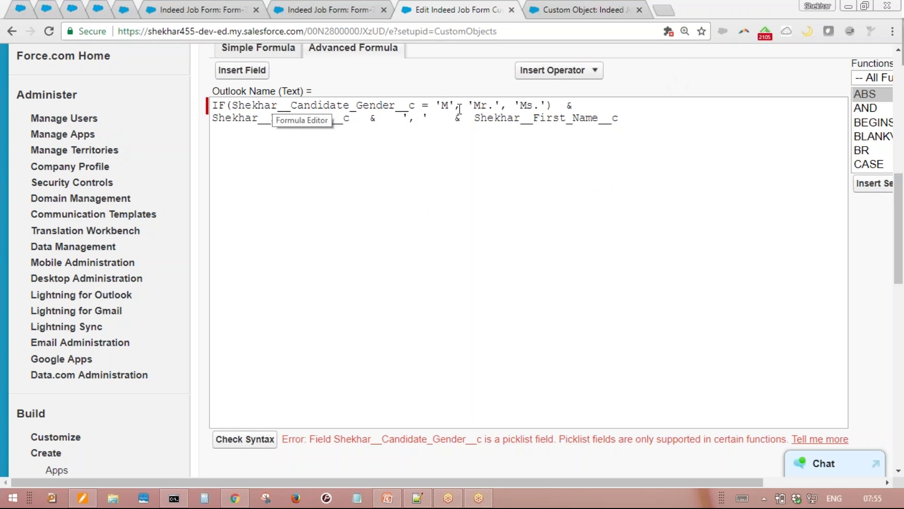
{"action": "left_click_drag", "start_coordinate": [460, 104], "coordinate": [231, 104]}
{"action": "key", "text": "ctrl+c"}
{"action": "left_click", "coordinate": [707, 126]}
Paste the gender comparison on a new line below the formula, followed by '= WRONG !!'
{"action": "key", "text": "Return"}
{"action": "key", "text": "Return"}
{"action": "key", "text": "Return"}
{"action": "key", "text": "Return"}
{"action": "key", "text": "Return"}
{"action": "key", "text": "ctrl+v"}
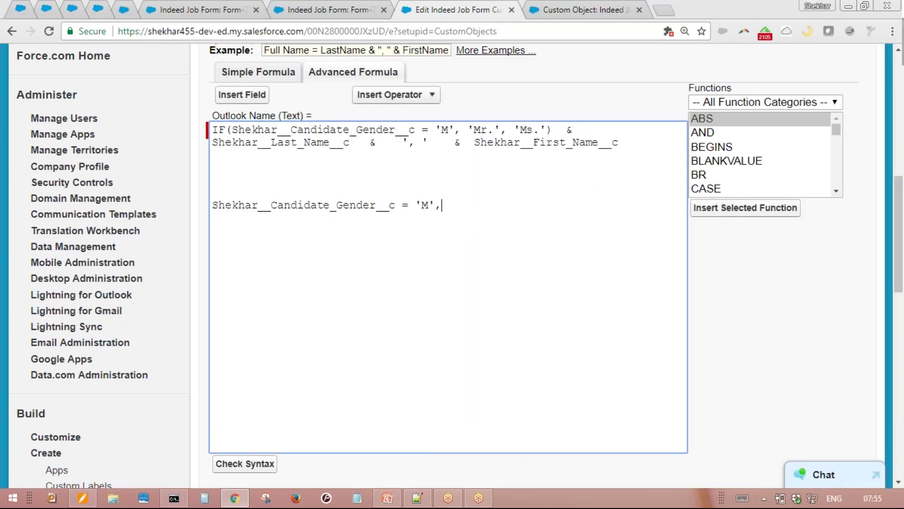
{"action": "type", "text": "= WRONG !!"}
{"action": "key", "text": "Return"}
{"action": "key", "text": "Return"}
{"action": "key", "text": "Return"}
Insert the ISPICKVAL(picklist_field, text_literal) template below and keep the session from timing out
{"action": "left_click", "coordinate": [775, 162]}
{"action": "key", "text": "i"}
{"action": "key", "text": "i"}
{"action": "key", "text": "i"}
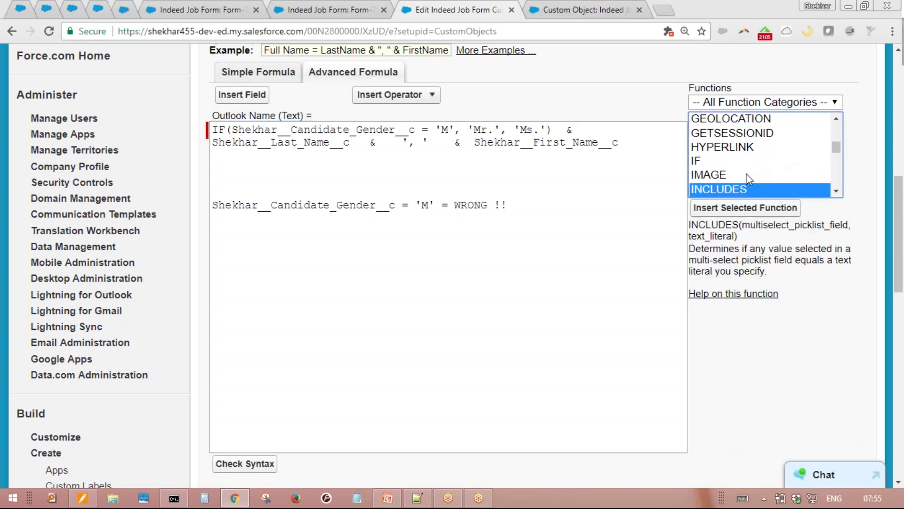
{"action": "key", "text": "i"}
{"action": "key", "text": "i"}
{"action": "key", "text": "i"}
{"action": "key", "text": "i"}
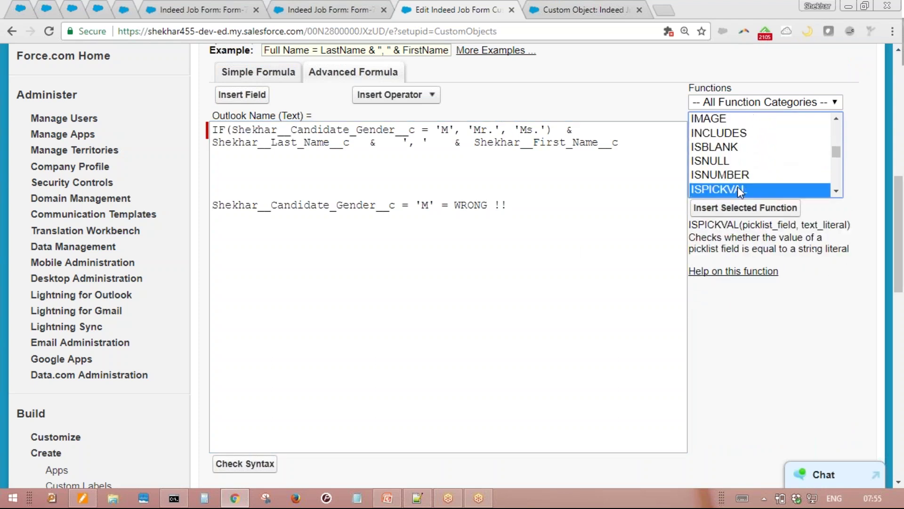
{"action": "double_click", "coordinate": [737, 186]}
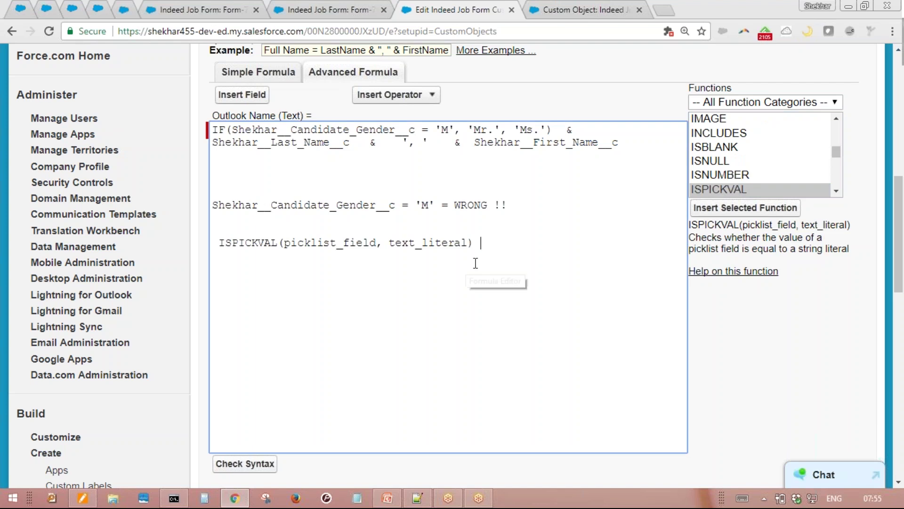
{"action": "left_click_drag", "start_coordinate": [493, 242], "coordinate": [207, 242]}
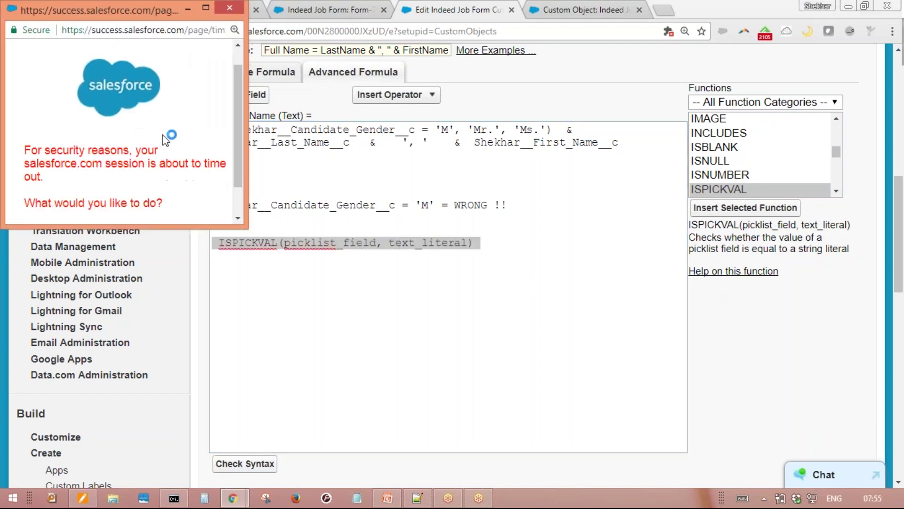
{"action": "left_click", "coordinate": [118, 209]}
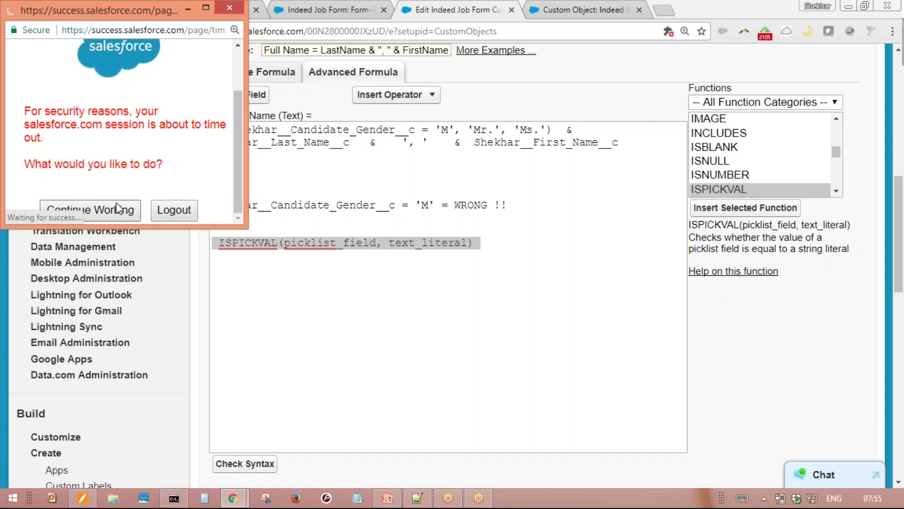
{"action": "left_click", "coordinate": [297, 200]}
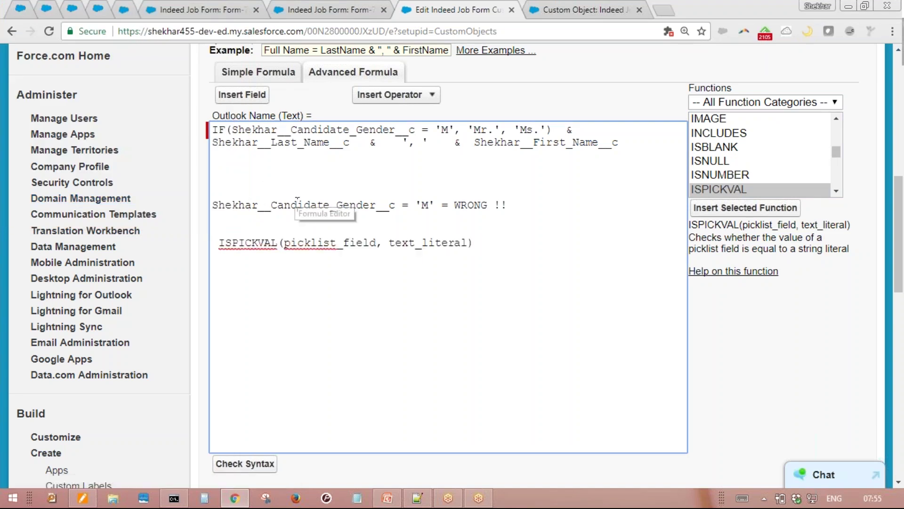
{"action": "double_click", "coordinate": [297, 202]}
{"action": "key", "text": "ctrl+c"}
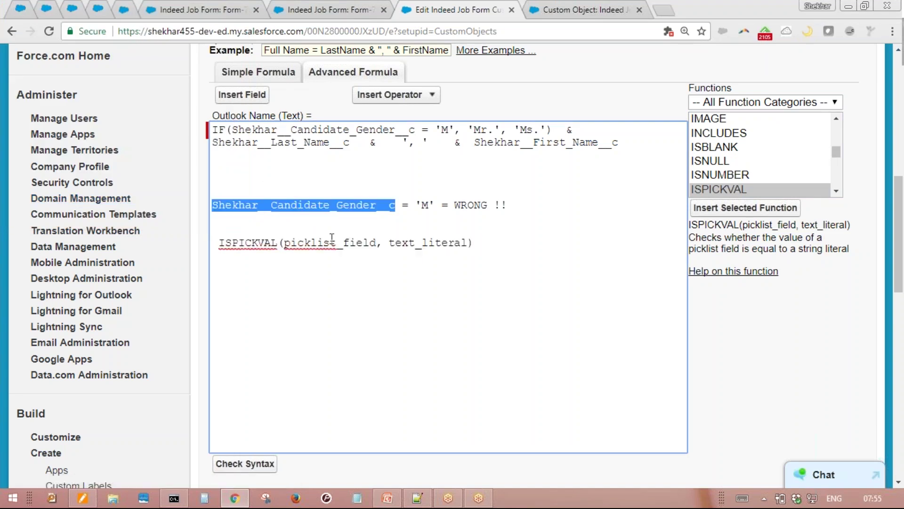
Fill the ISPICKVAL template with the Candidate Gender field and 'M', labelled '= RIGHT !!'
{"action": "double_click", "coordinate": [332, 243]}
{"action": "key", "text": "ctrl+v"}
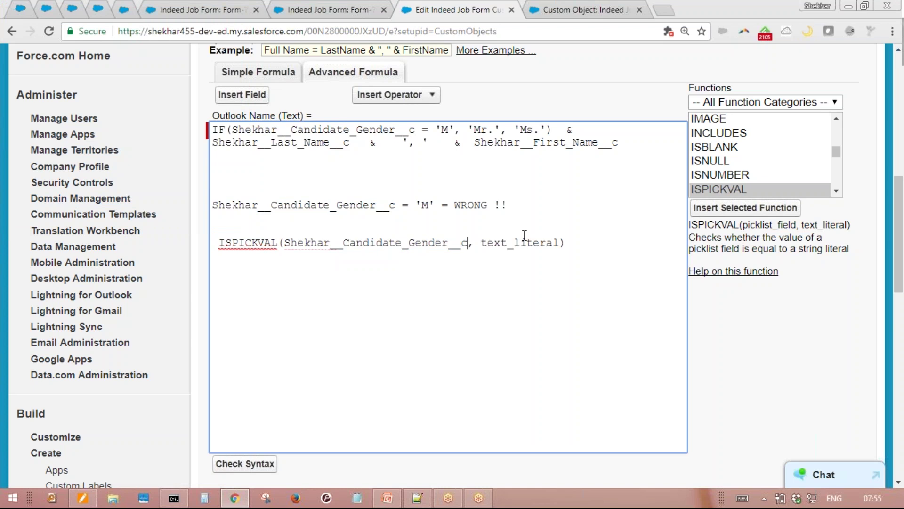
{"action": "double_click", "coordinate": [517, 242]}
{"action": "type", "text": "'M'M"}
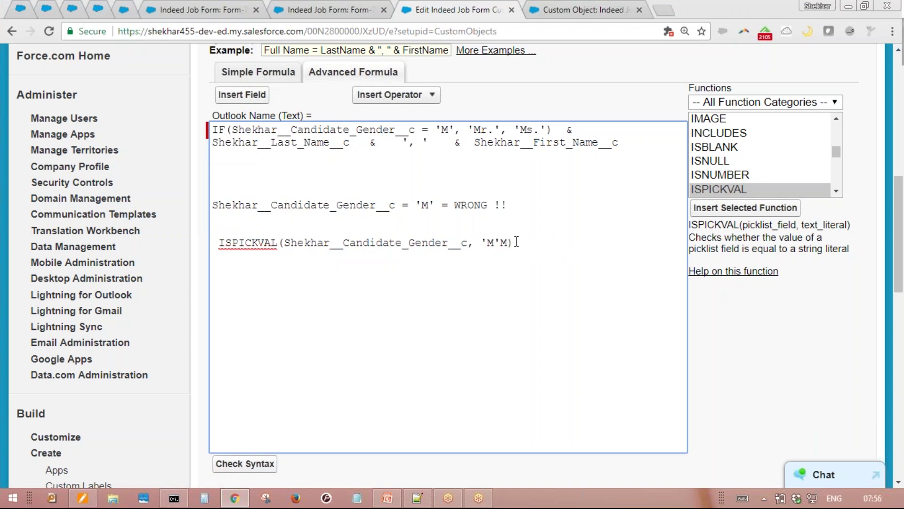
{"action": "key", "text": "BackSpace"}
{"action": "triple_click", "coordinate": [516, 241]}
{"action": "left_click", "coordinate": [517, 242]}
{"action": "type", "text": "= RIGHT !!"}
Replace the IF's gender comparison with the ISPICKVAL expression and delete the scratch notes
{"action": "left_click_drag", "start_coordinate": [219, 242], "coordinate": [288, 240]}
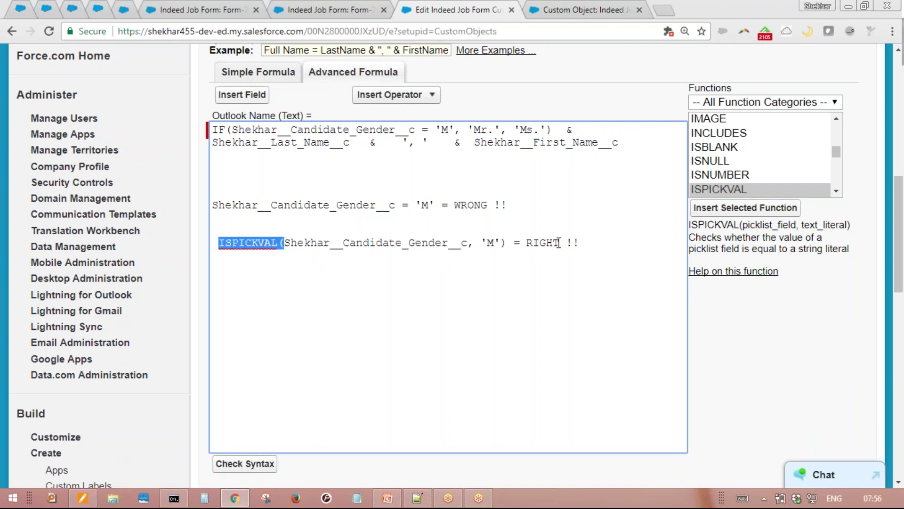
{"action": "left_click_drag", "start_coordinate": [512, 243], "coordinate": [186, 250]}
{"action": "key", "text": "ctrl+c"}
{"action": "key", "text": "BackSpace"}
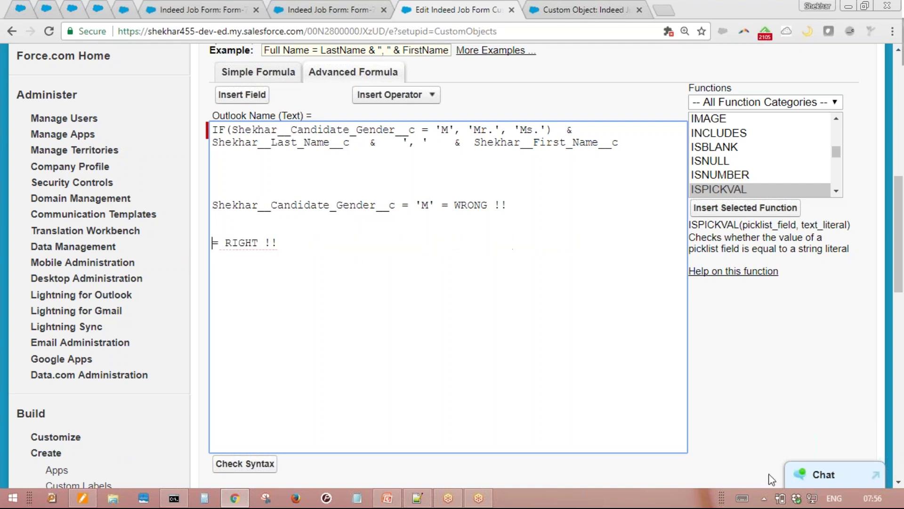
{"action": "left_click_drag", "start_coordinate": [455, 130], "coordinate": [232, 130]}
{"action": "key", "text": "ctrl+v"}
{"action": "left_click_drag", "start_coordinate": [629, 141], "coordinate": [642, 284]}
{"action": "key", "text": "Delete"}
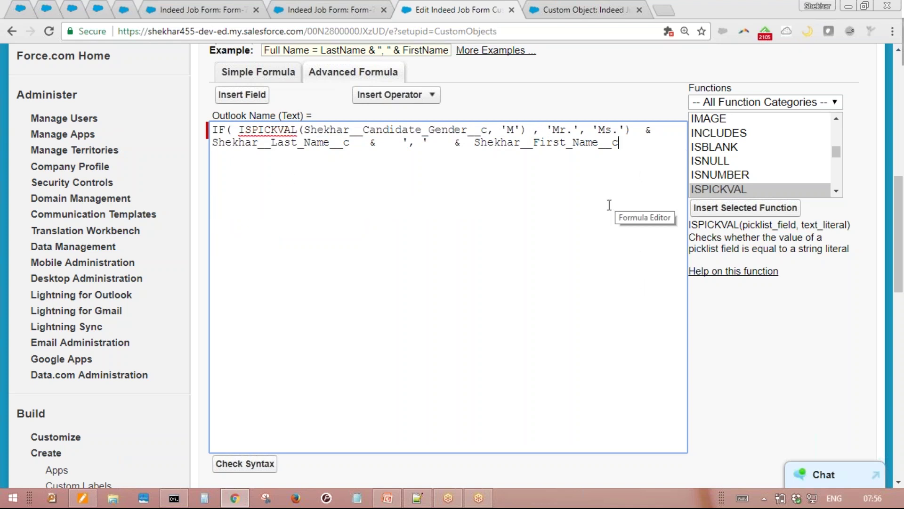
Run Check Syntax on the revised Outlook Name formula to confirm it has no errors
{"action": "left_click_drag", "start_coordinate": [333, 270], "coordinate": [355, 344]}
{"action": "left_click_drag", "start_coordinate": [293, 305], "coordinate": [372, 244]}
{"action": "left_click_drag", "start_coordinate": [314, 374], "coordinate": [401, 306]}
{"action": "mouse_move", "coordinate": [440, 207]}
{"action": "left_mouse_down"}
{"action": "mouse_move", "coordinate": [448, 240]}
{"action": "mouse_move", "coordinate": [499, 239]}
{"action": "left_mouse_up"}
{"action": "mouse_move", "coordinate": [496, 165]}
{"action": "left_mouse_down"}
{"action": "mouse_move", "coordinate": [489, 338]}
{"action": "mouse_move", "coordinate": [438, 153]}
{"action": "left_mouse_up"}
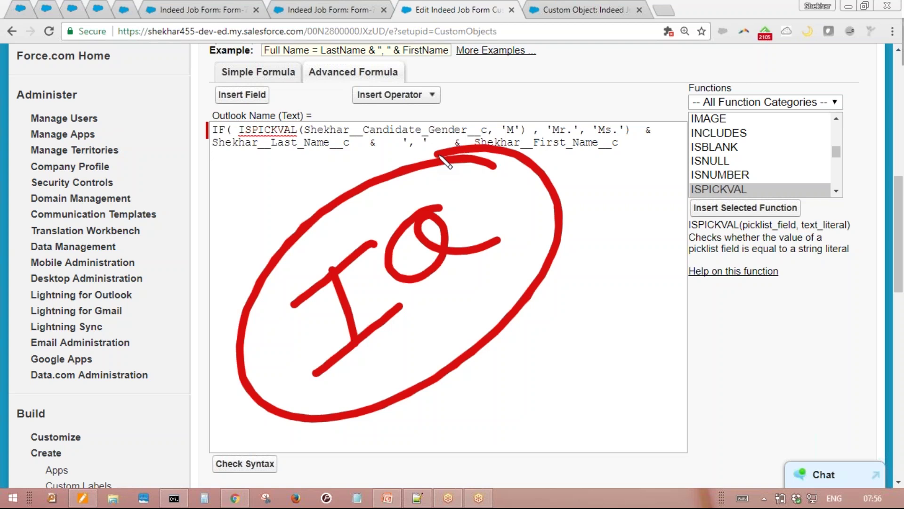
{"action": "key", "text": "e"}
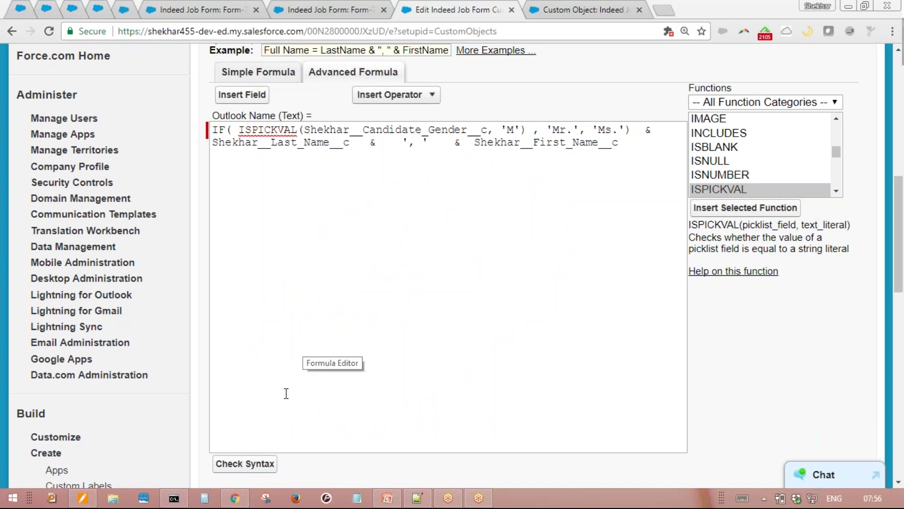
{"action": "left_click", "coordinate": [256, 466]}
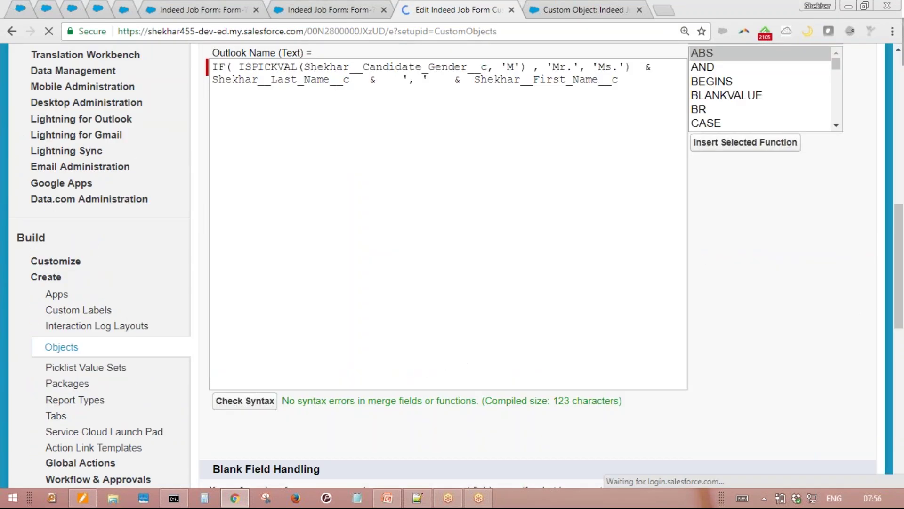
Save the Outlook Name formula field
{"action": "mouse_move", "coordinate": [504, 217]}
{"action": "left_mouse_down"}
{"action": "mouse_move", "coordinate": [264, 374]}
{"action": "mouse_move", "coordinate": [761, 282]}
{"action": "mouse_move", "coordinate": [507, 222]}
{"action": "left_mouse_up"}
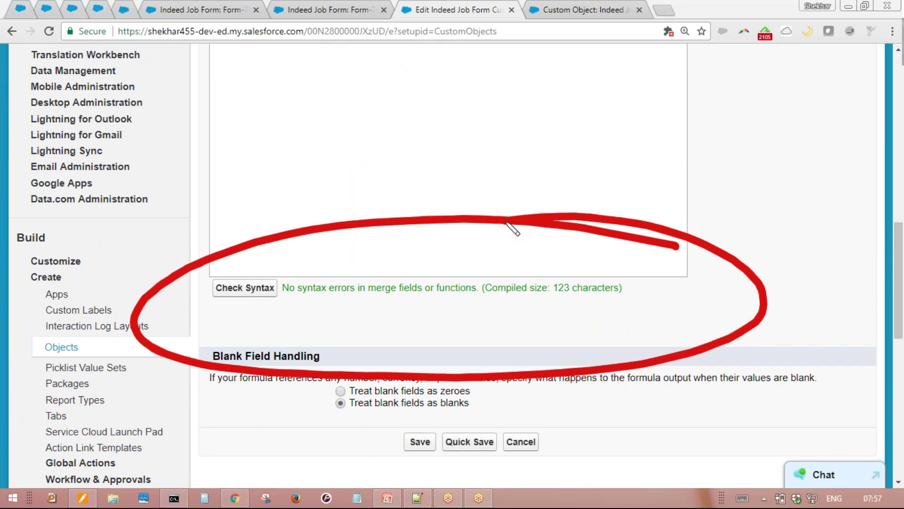
{"action": "key", "text": "e"}
{"action": "left_click", "coordinate": [420, 441]}
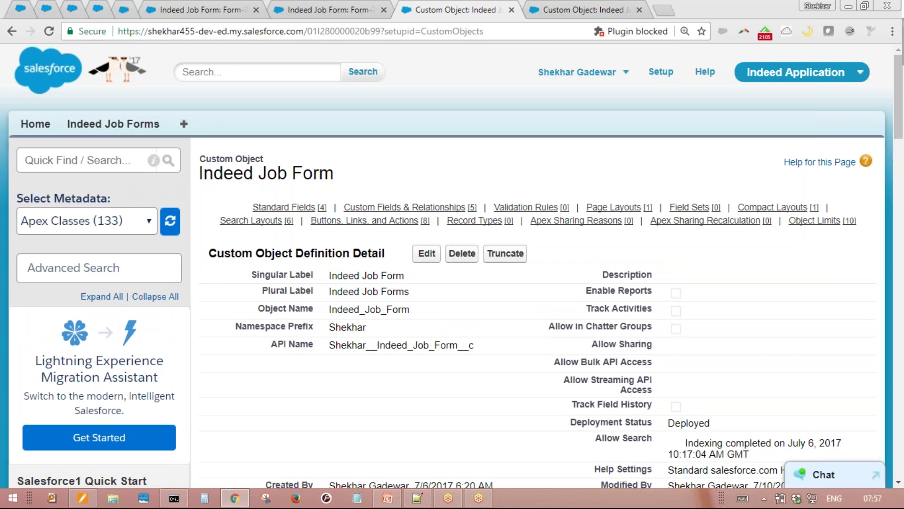
{"action": "left_click", "coordinate": [216, 9]}
{"action": "left_click", "coordinate": [303, 10]}
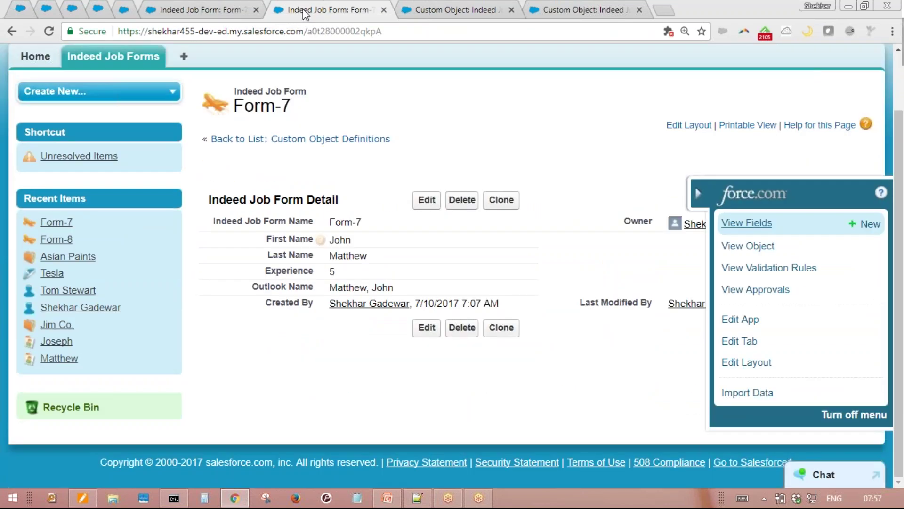
{"action": "left_click", "coordinate": [427, 206]}
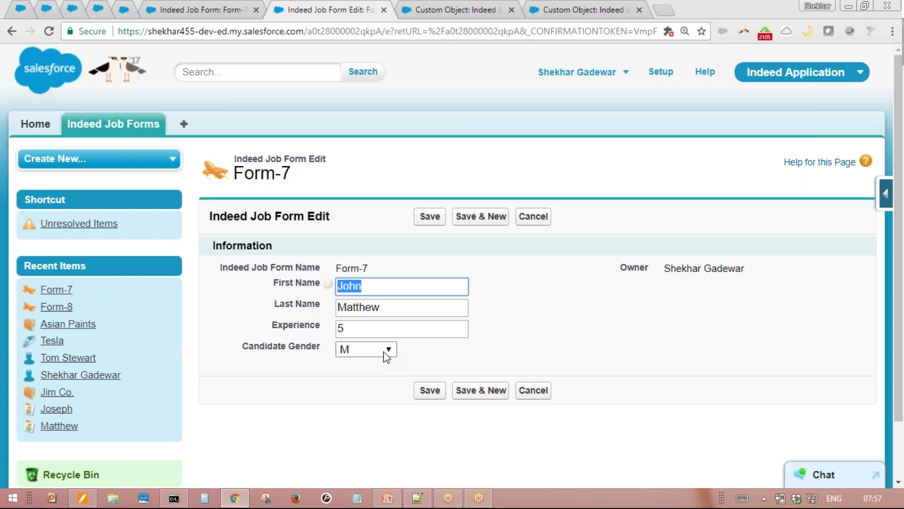
{"action": "left_click_drag", "start_coordinate": [184, 240], "coordinate": [320, 381]}
{"action": "mouse_move", "coordinate": [271, 398]}
{"action": "left_mouse_down"}
{"action": "mouse_move", "coordinate": [320, 381]}
{"action": "mouse_move", "coordinate": [298, 443]}
{"action": "left_mouse_up"}
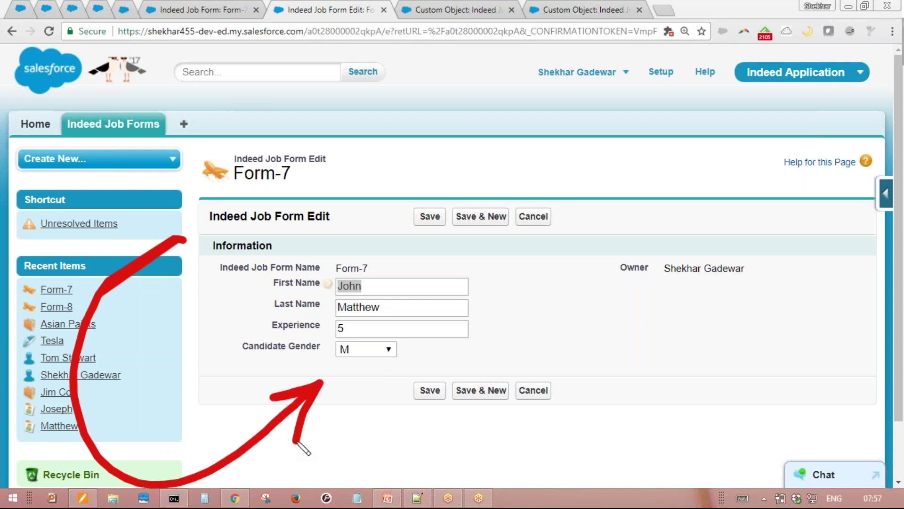
{"action": "key", "text": "e"}
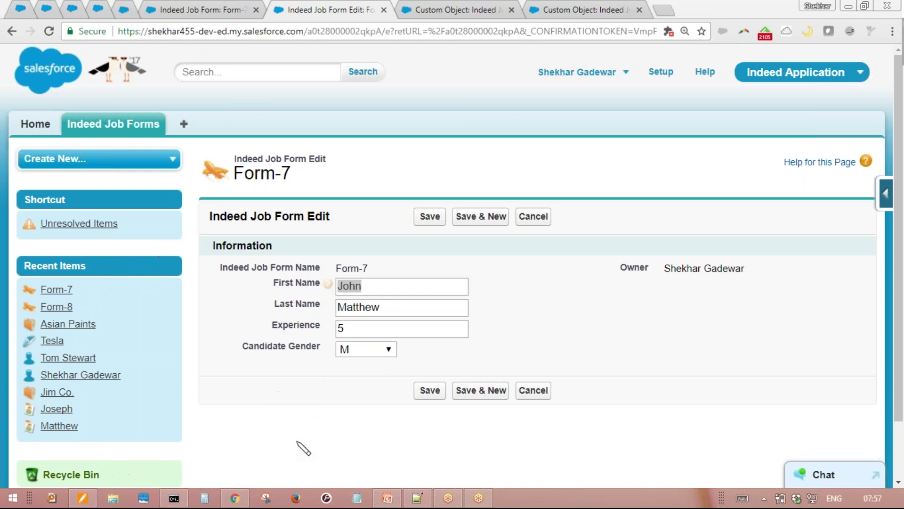
{"action": "left_click", "coordinate": [429, 216]}
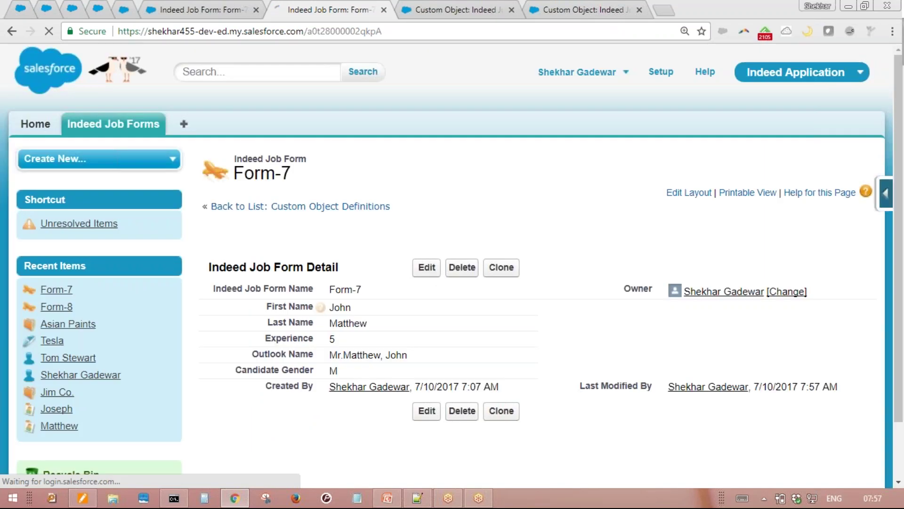
Go to the Indeed Job Forms list of recent forms
{"action": "mouse_move", "coordinate": [444, 341]}
{"action": "left_mouse_down"}
{"action": "mouse_move", "coordinate": [467, 381]}
{"action": "mouse_move", "coordinate": [422, 343]}
{"action": "left_mouse_up"}
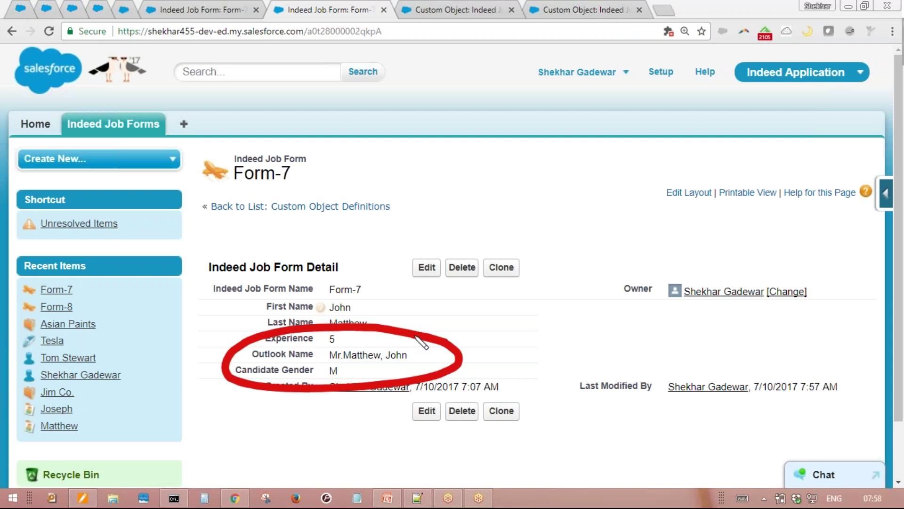
{"action": "key", "text": "e"}
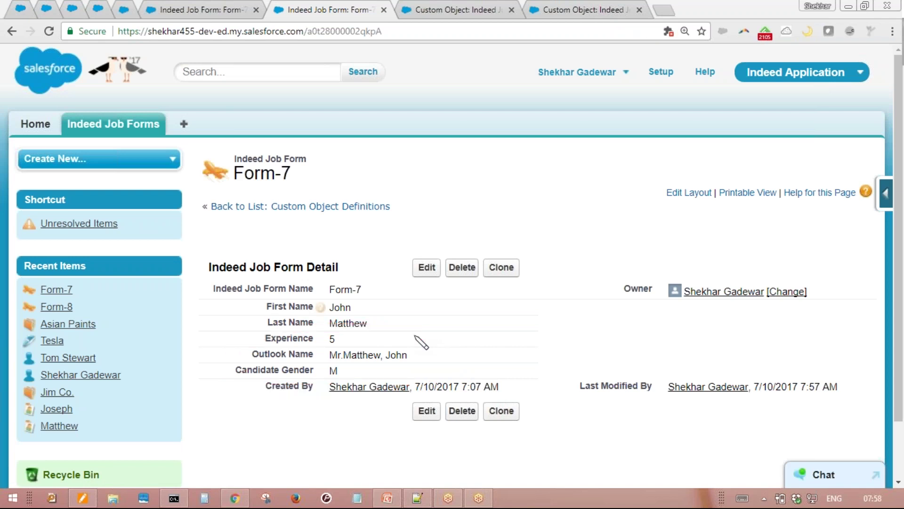
{"action": "left_click", "coordinate": [113, 123]}
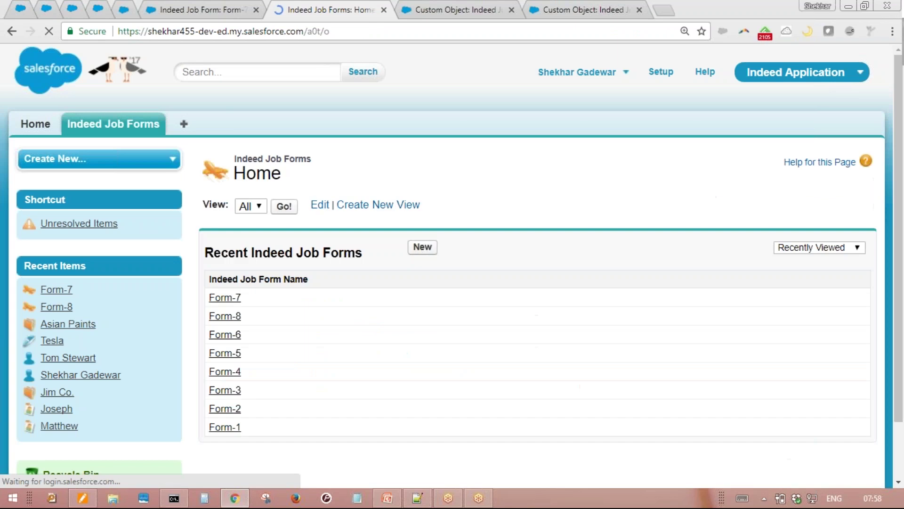
Start a new Indeed Job Form and enter the candidate's first and last name
{"action": "left_click", "coordinate": [424, 248]}
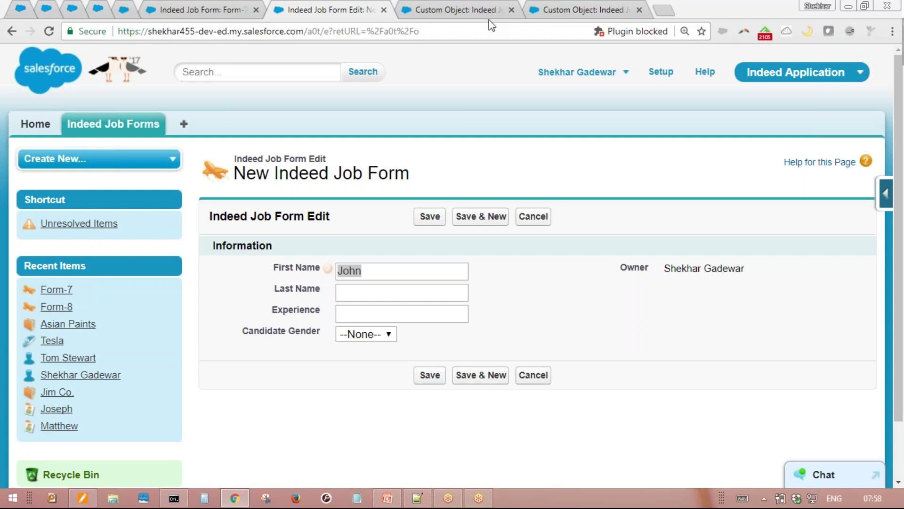
{"action": "left_click", "coordinate": [382, 265]}
{"action": "double_click", "coordinate": [382, 266]}
{"action": "type", "text": "Veena"}
{"action": "key", "text": "Tab"}
{"action": "type", "text": "R"}
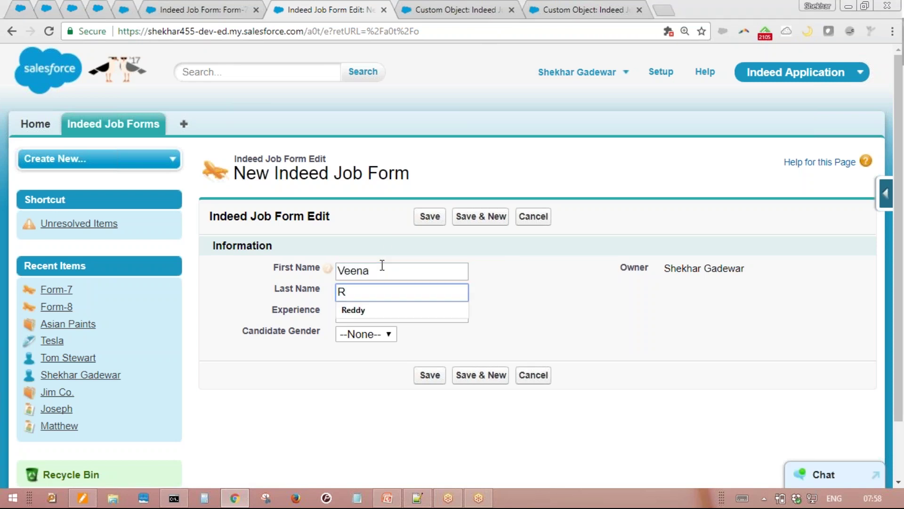
{"action": "key", "text": "Down"}
{"action": "key", "text": "Tab"}
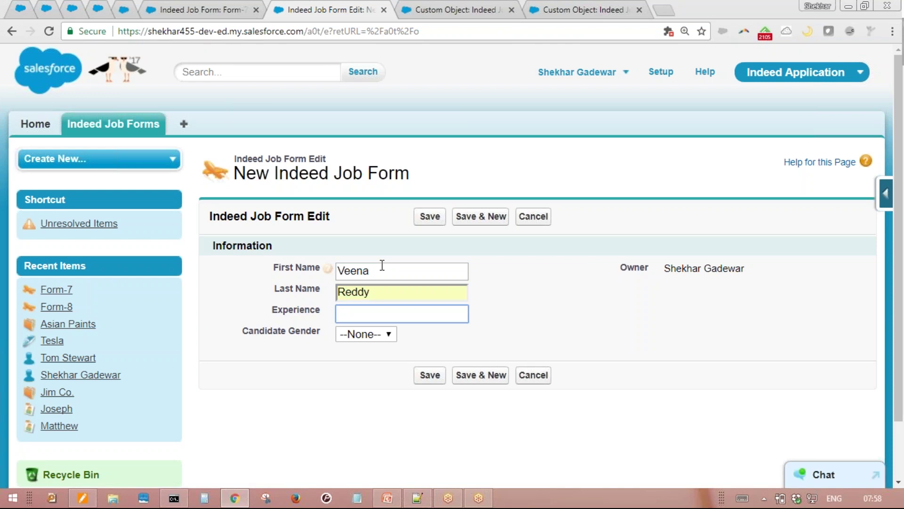
Set Experience to 7 and Candidate Gender to F, then save the record as Form-9
{"action": "type", "text": "7"}
{"action": "key", "text": "Tab"}
{"action": "key", "text": "f"}
{"action": "left_click", "coordinate": [427, 220]}
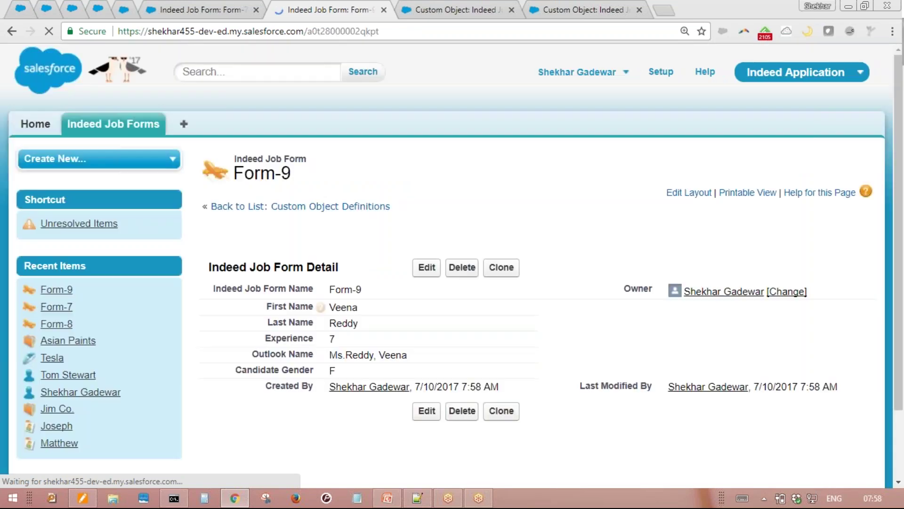
{"action": "mouse_move", "coordinate": [439, 327]}
{"action": "left_mouse_down"}
{"action": "mouse_move", "coordinate": [272, 365]}
{"action": "mouse_move", "coordinate": [431, 344]}
{"action": "mouse_move", "coordinate": [396, 336]}
{"action": "left_mouse_up"}
{"action": "left_click_drag", "start_coordinate": [492, 344], "coordinate": [681, 212]}
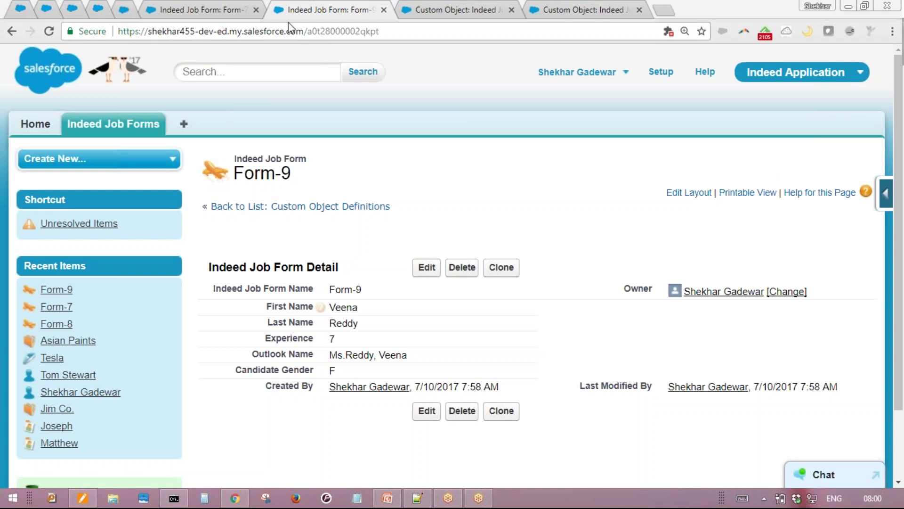
Close the Form-9 and duplicate object definition tabs, bringing the Form-7 record back to front
{"action": "left_click", "coordinate": [240, 11]}
{"action": "left_click", "coordinate": [297, 11]}
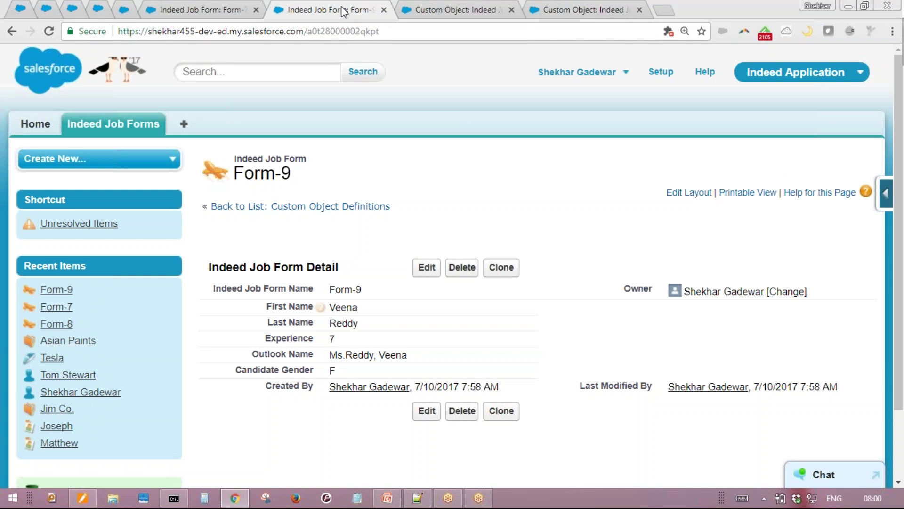
{"action": "middle_click", "coordinate": [342, 15]}
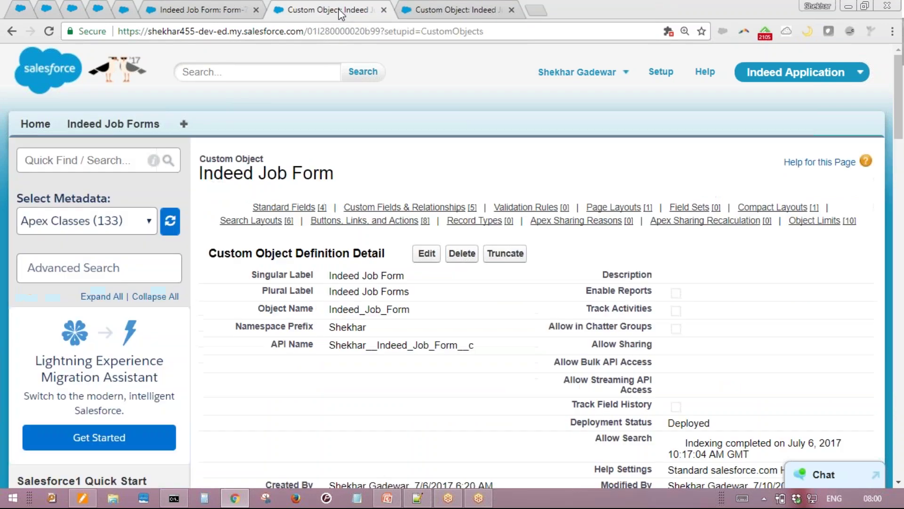
{"action": "middle_click", "coordinate": [340, 14]}
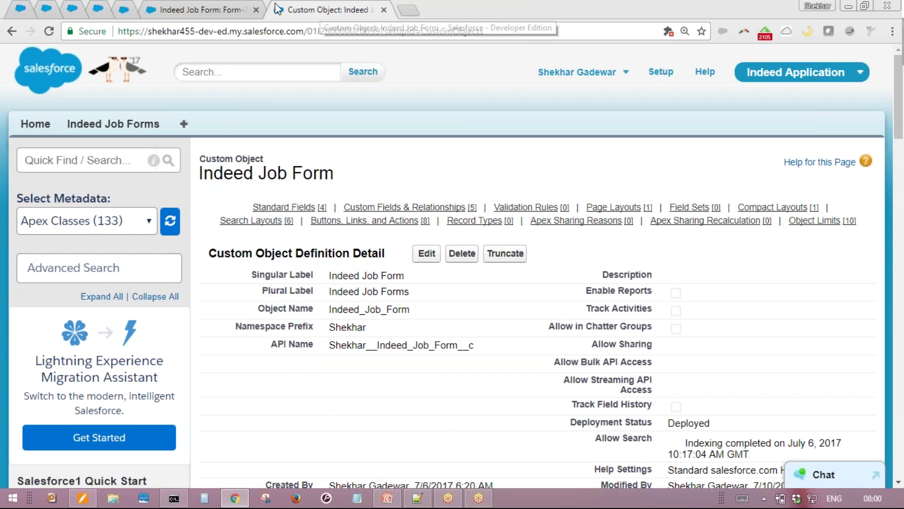
{"action": "left_click", "coordinate": [208, 10]}
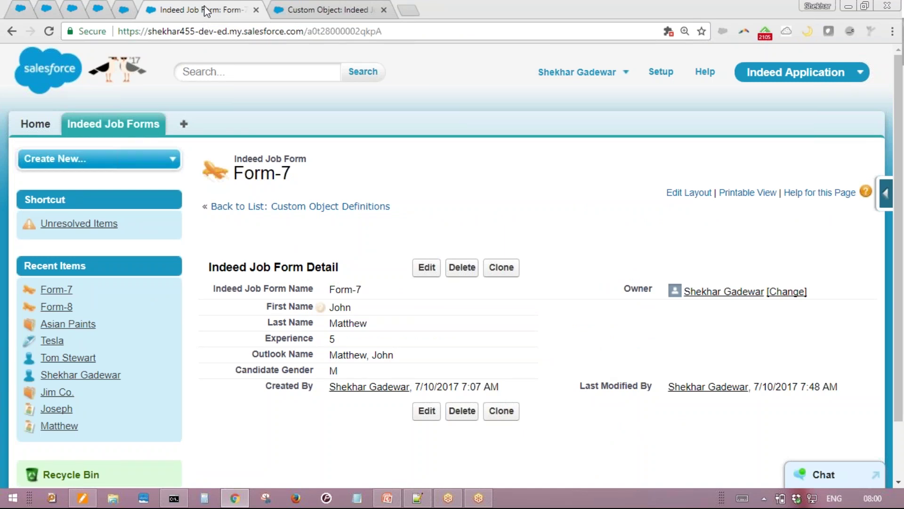
{"action": "left_click", "coordinate": [320, 9]}
{"action": "left_click", "coordinate": [241, 7]}
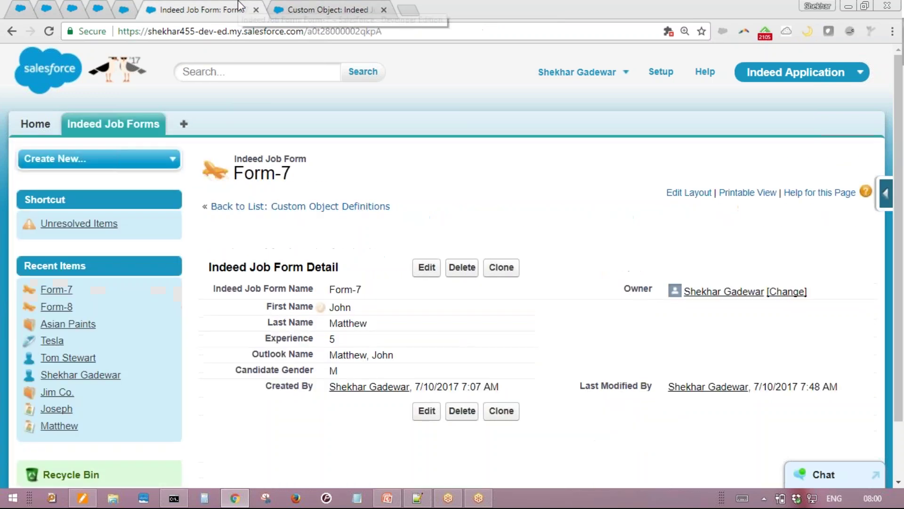